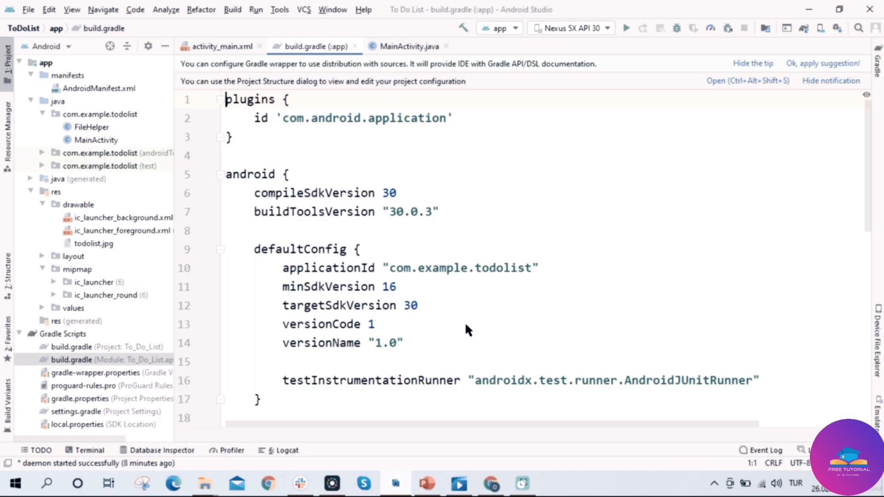
Change versionCode in build.gradle to 2, then restore it to 1.
scroll(466, 325, "down", 2)
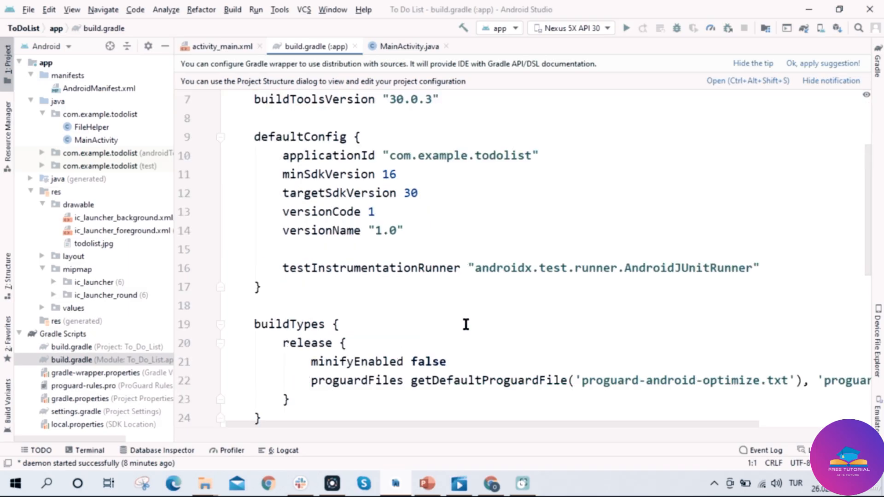
scroll(466, 325, "up", 2)
scroll(465, 322, "down", 2)
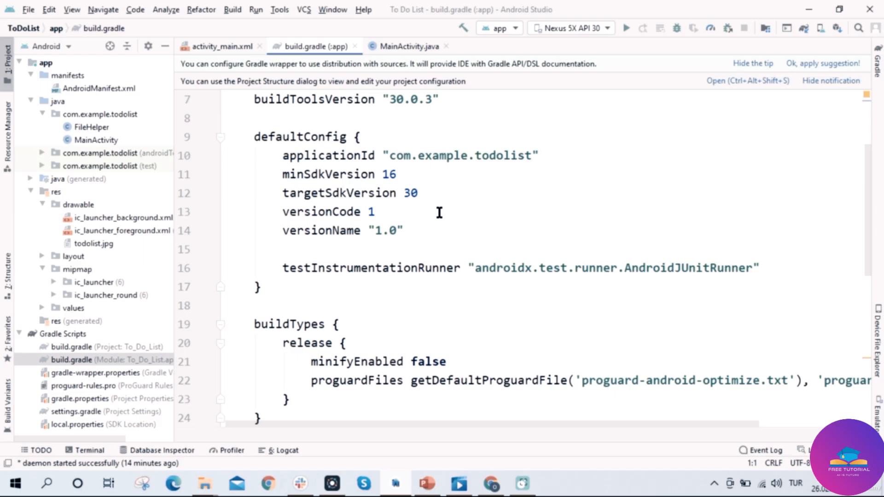
left_click(376, 212)
key("BackSpace")
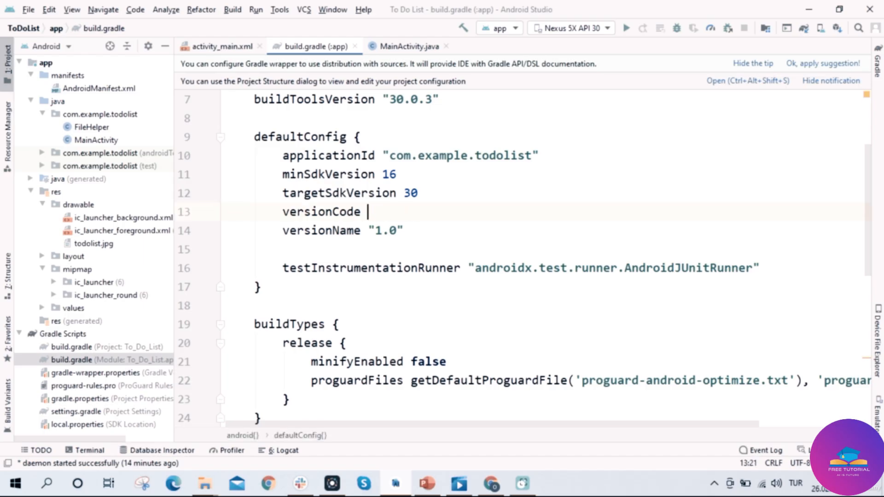
type("2")
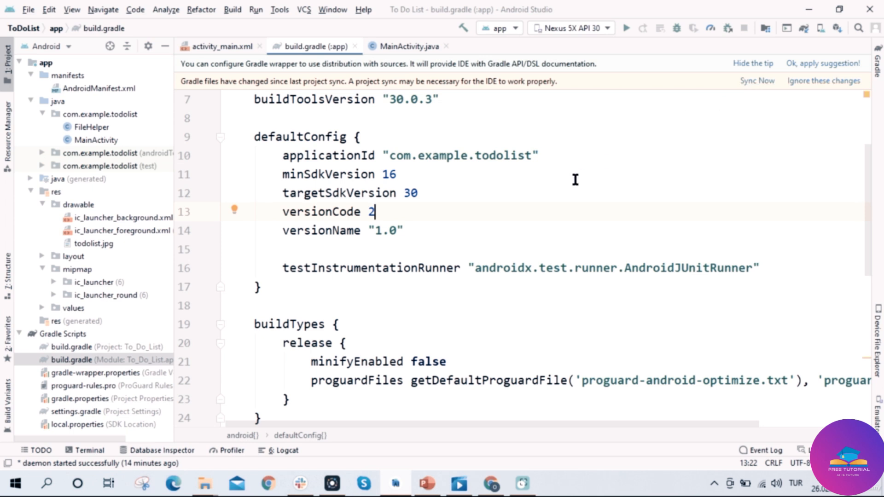
key("BackSpace")
type("1")
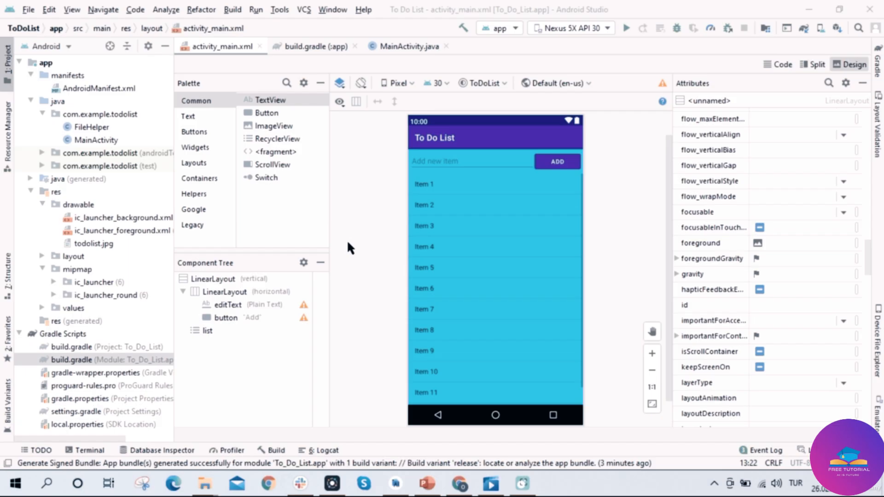
Check the versionName and versionCode values in the app's build.gradle.
left_click(317, 46)
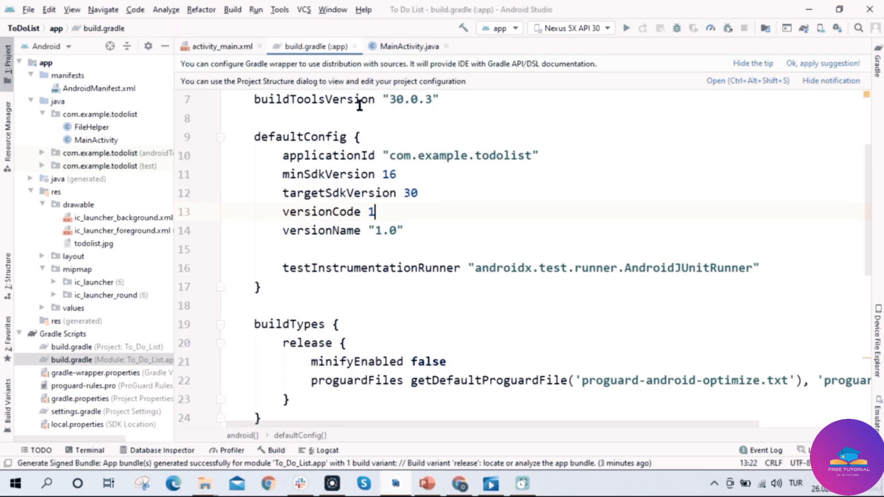
left_click(426, 226)
left_click(428, 216)
From activity_main.xml, start Build > Generate Signed Bundle / APK.
left_click(226, 45)
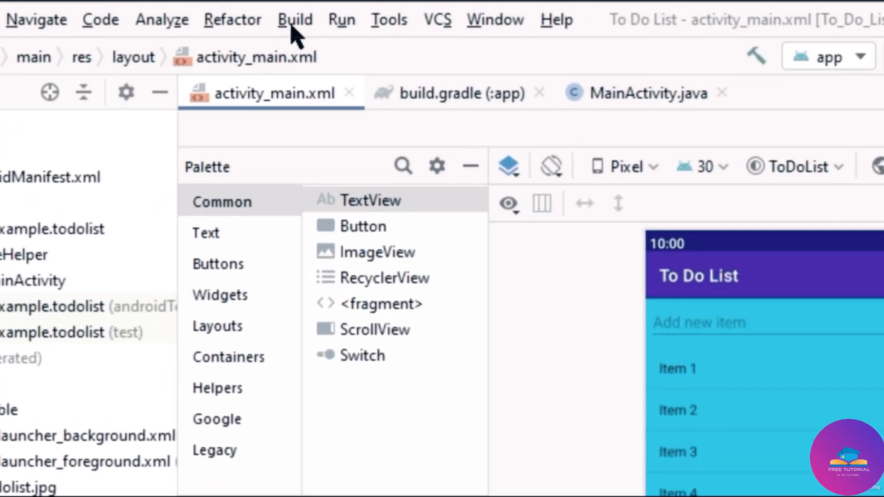
left_click(292, 27)
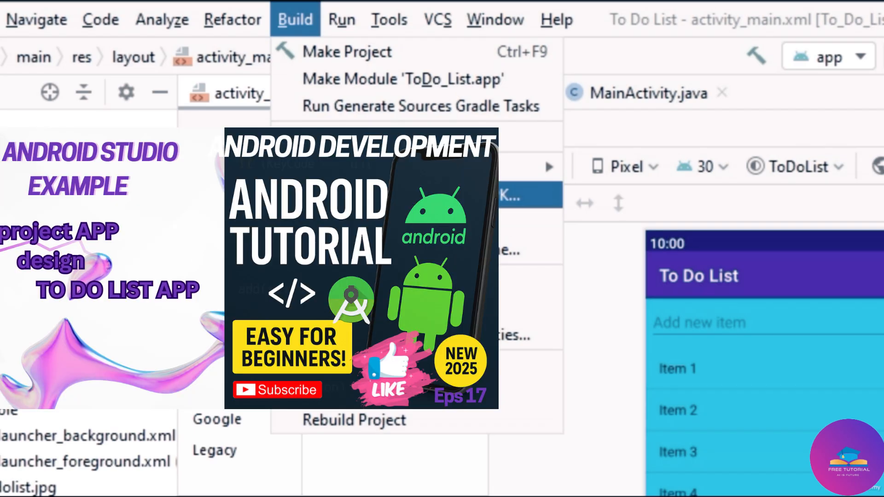
left_click(530, 196)
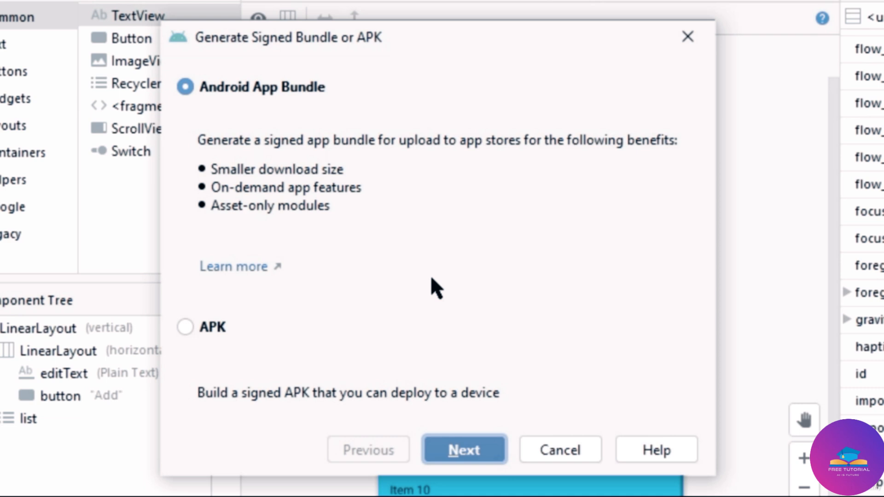
Keep Android App Bundle as the output and continue to the key store details.
left_click(191, 87)
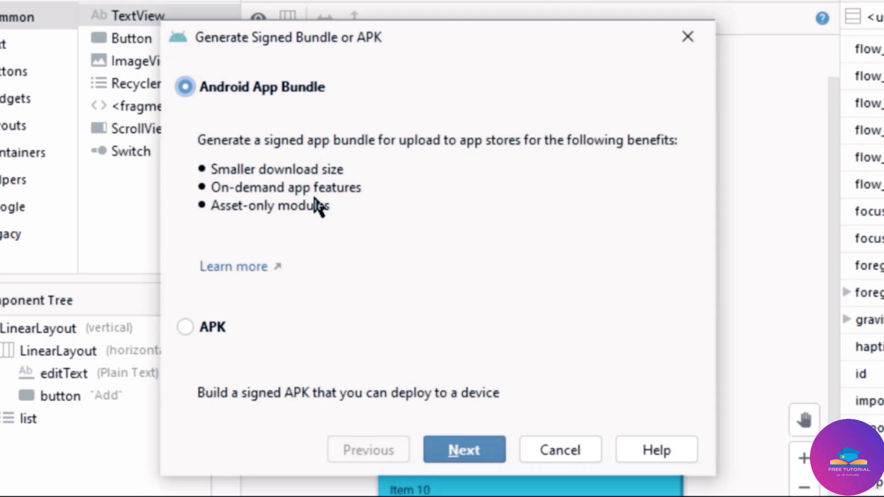
left_click(458, 451)
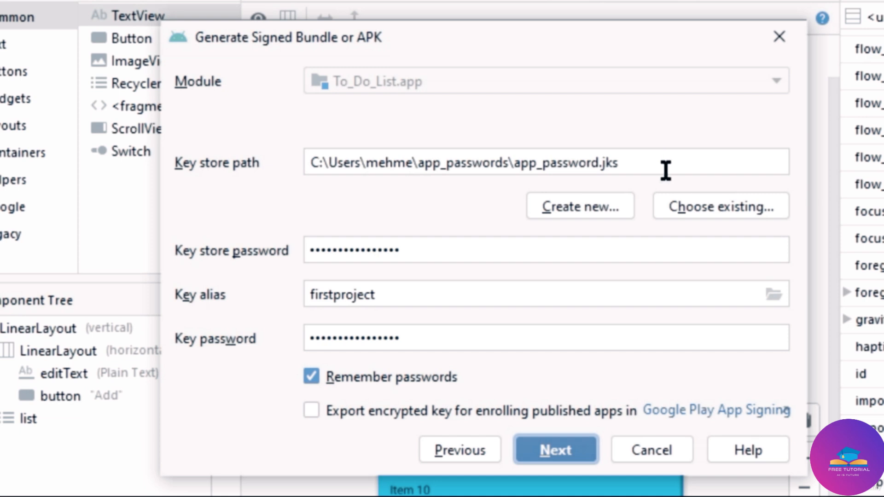
Choose the existing app_password.jks key store and bring up the key alias chooser.
left_click(698, 205)
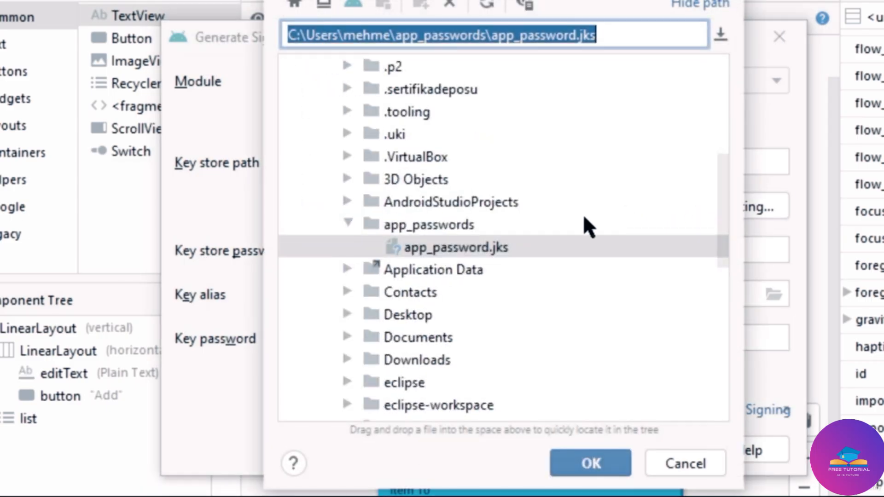
left_click(481, 252)
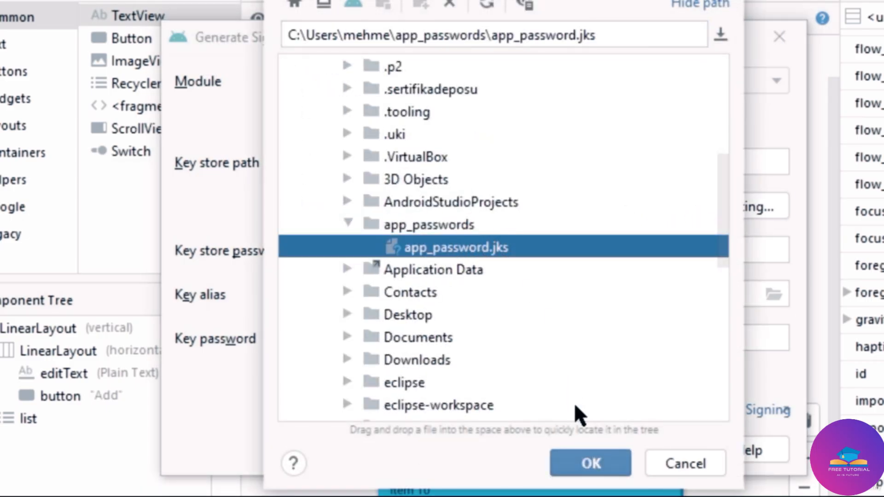
left_click(593, 463)
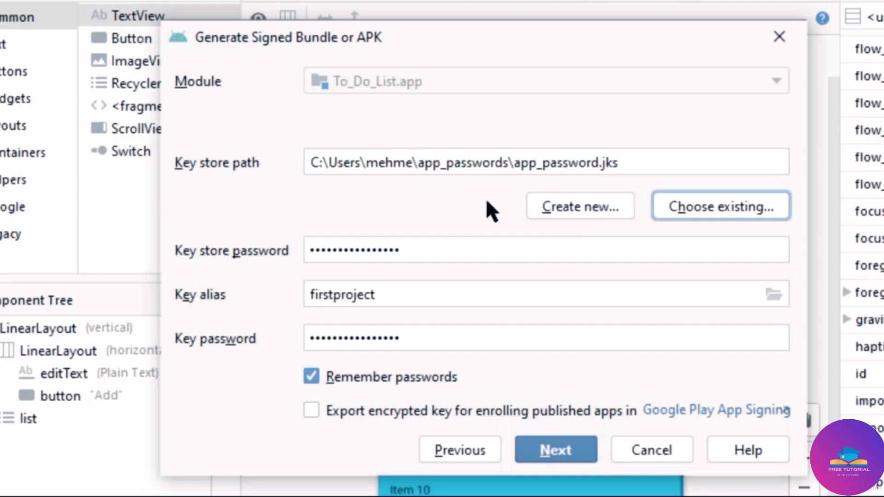
left_click(489, 251)
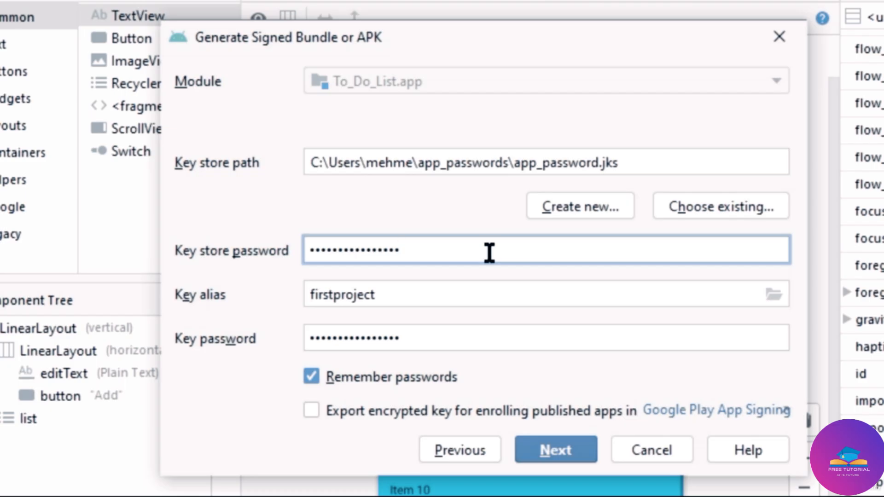
key("Tab")
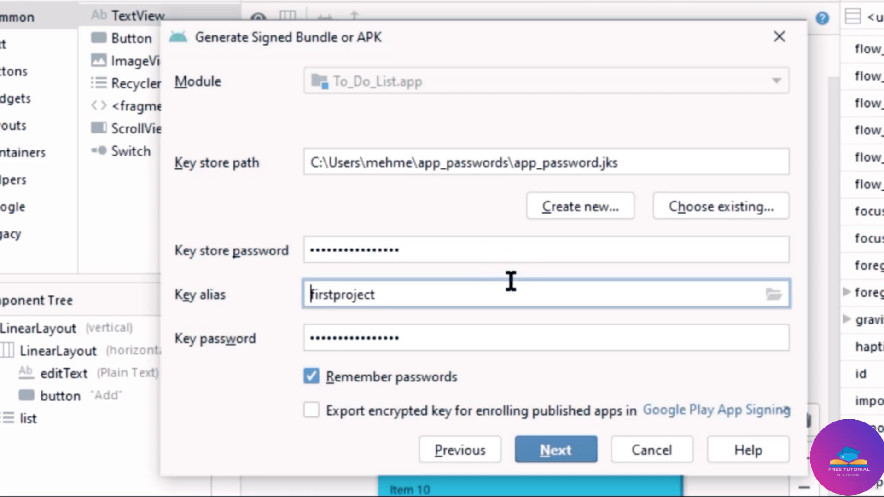
left_click(772, 297)
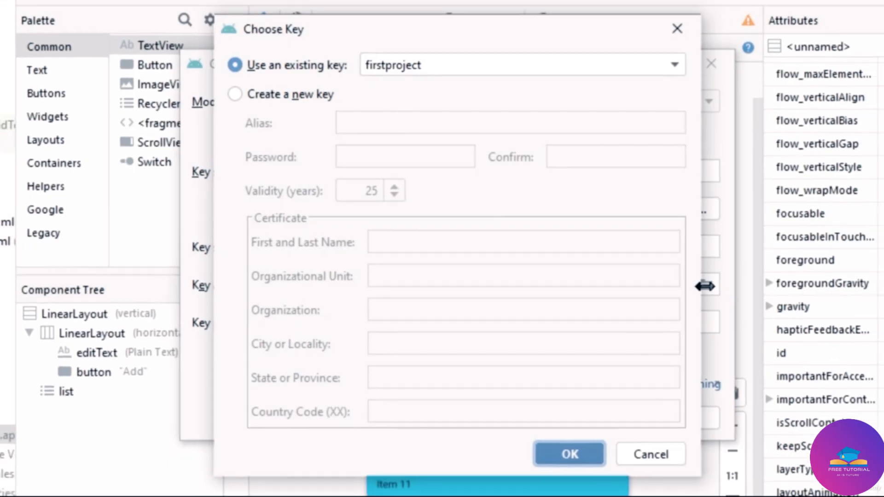
Create a new key with alias todolistproject, entering and confirming its password.
left_click(236, 96)
left_click(429, 124)
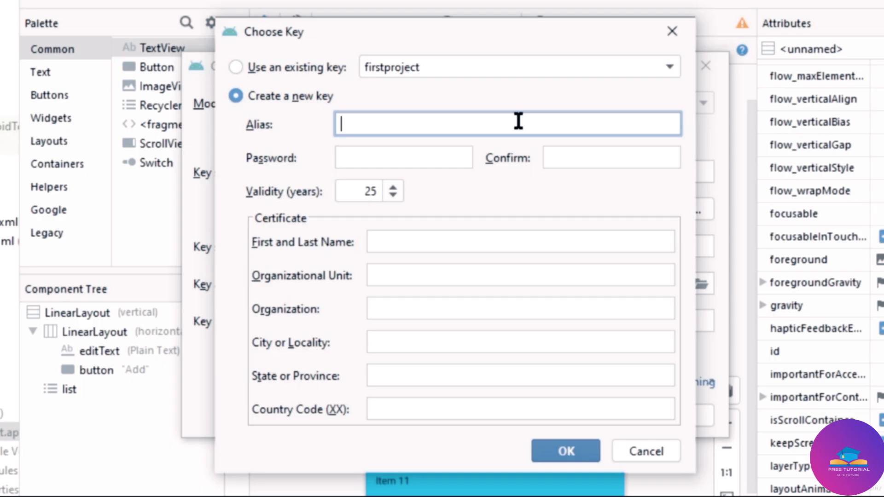
type("todolistproject")
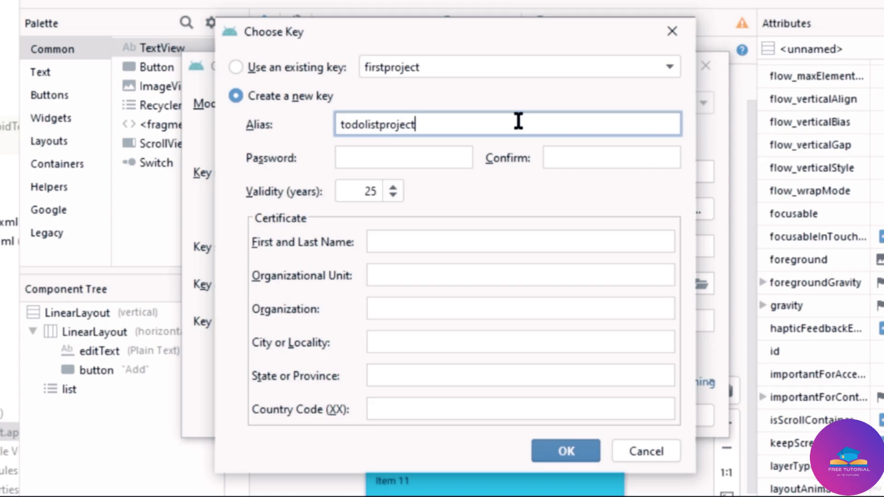
left_click(456, 160)
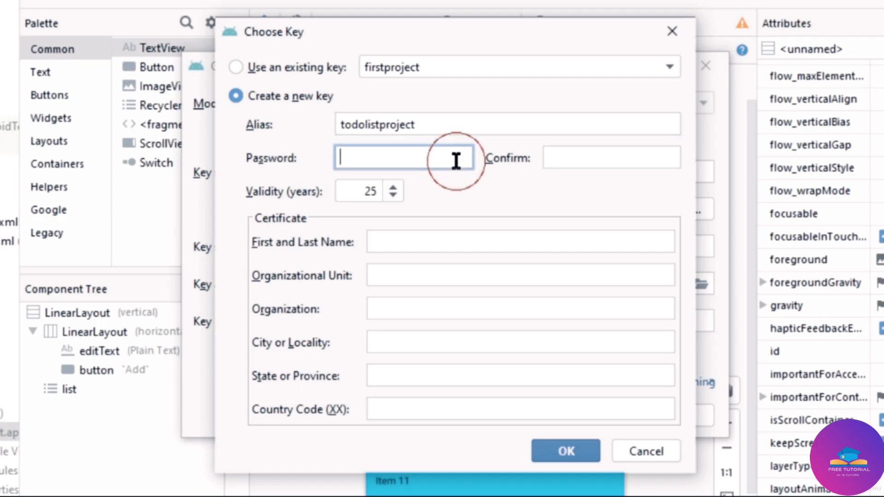
type("123456789")
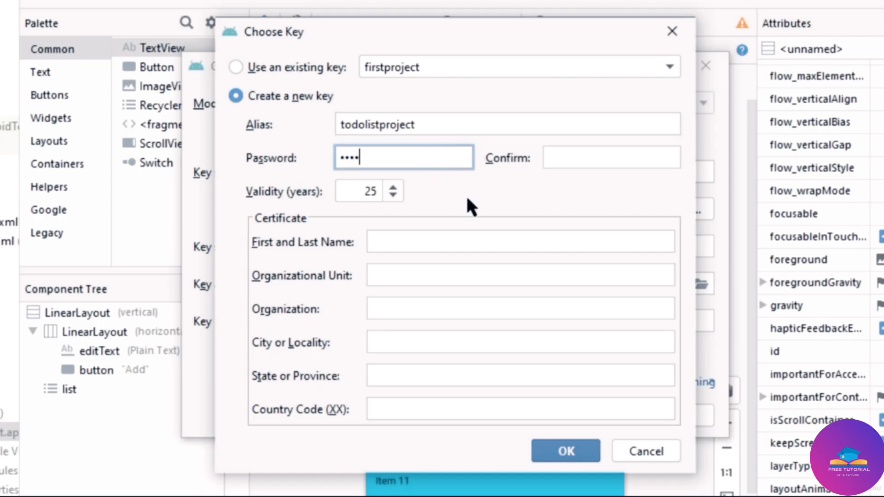
type("0123456")
left_click(592, 156)
type("1234")
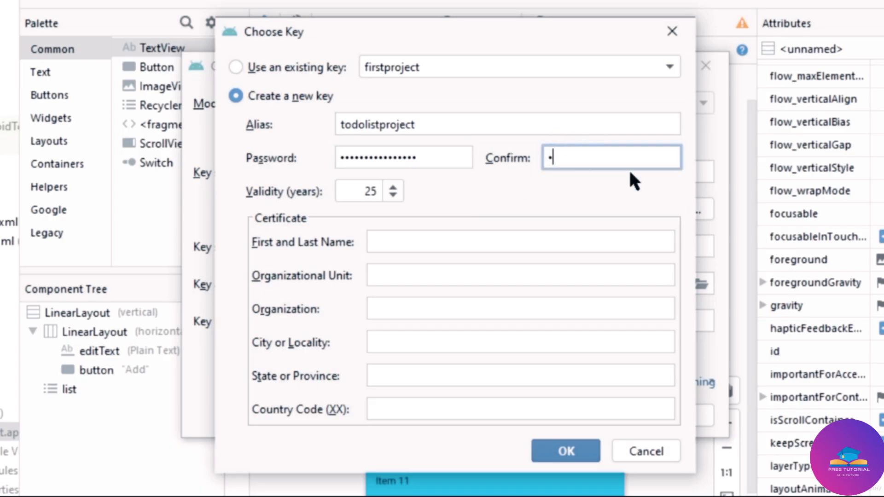
type("56789012")
Fill in the certificate holder's name and finish creating the todolistproject key.
left_click(483, 239)
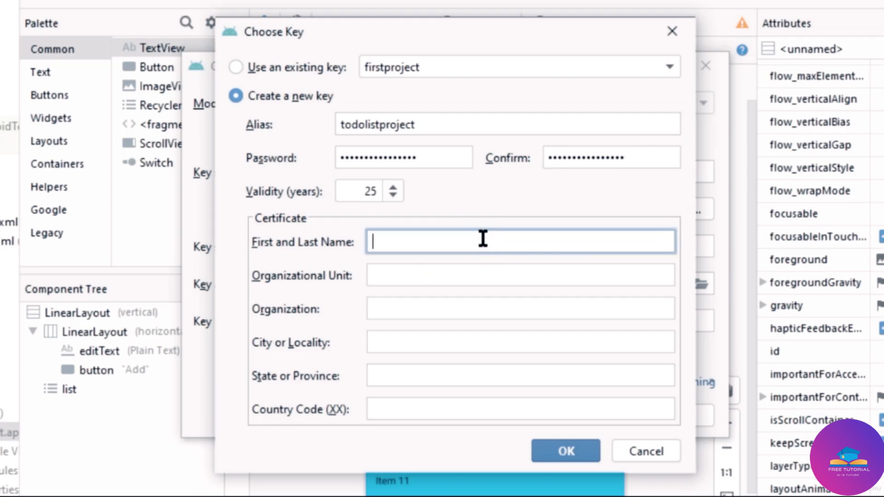
type("andromega")
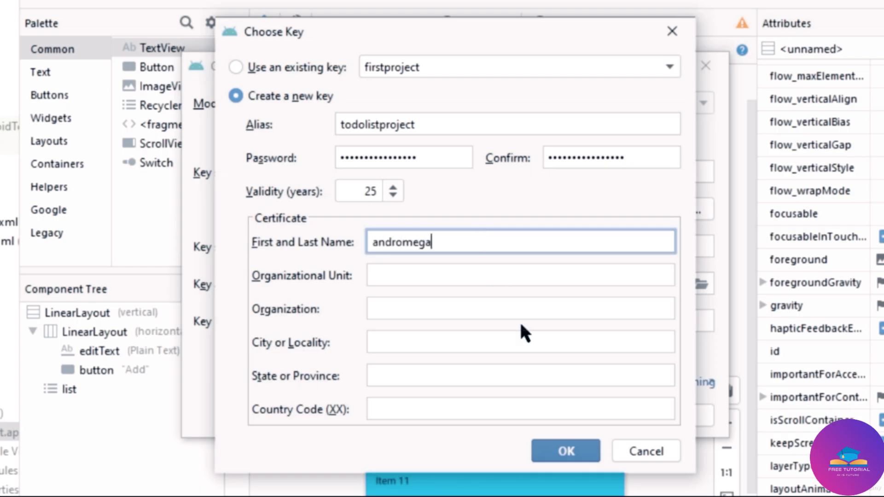
left_click(573, 450)
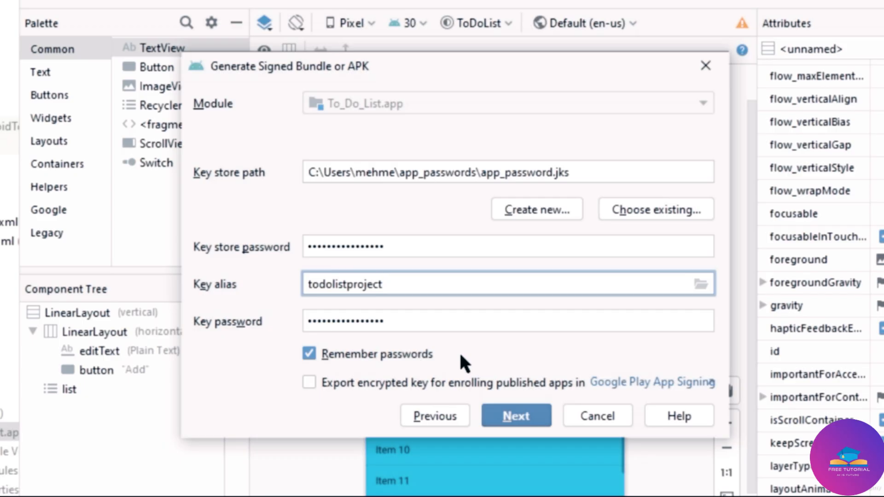
Advance to the destination page and keep release as the build variant.
left_click(516, 417)
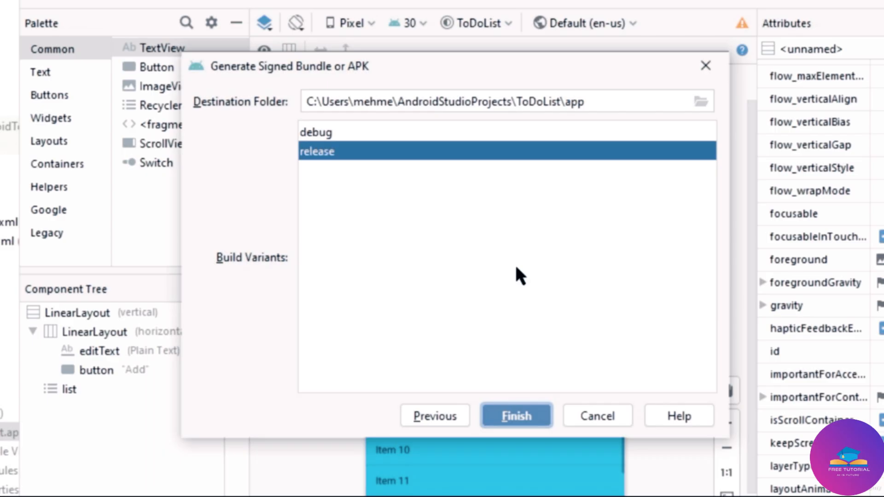
left_click(336, 133)
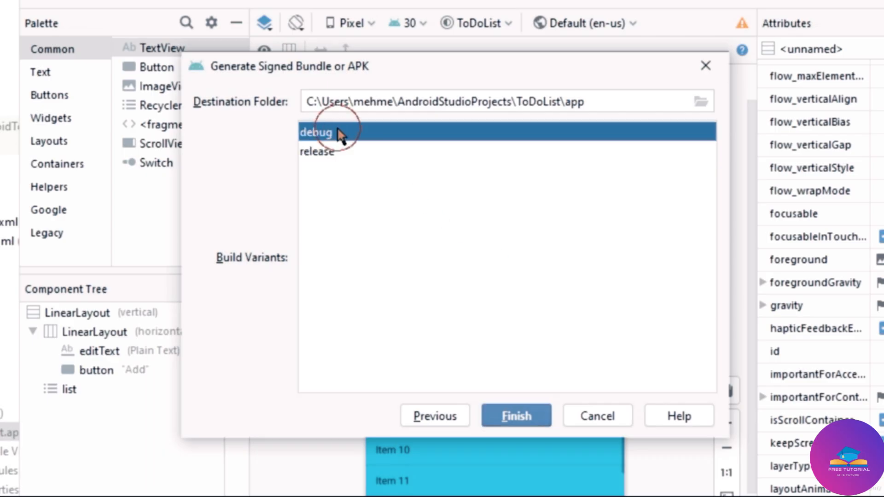
left_click(365, 152)
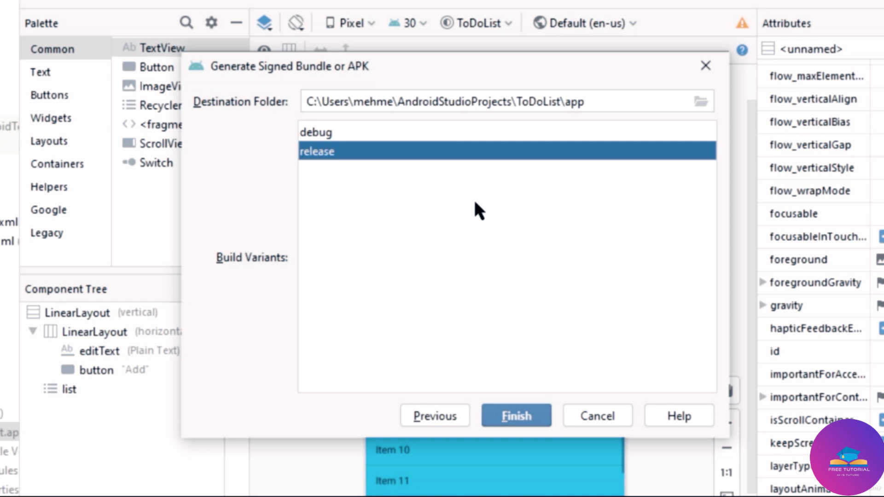
left_click(345, 146)
Set the destination to a new release folder under app\build, then go back a page.
left_click(701, 105)
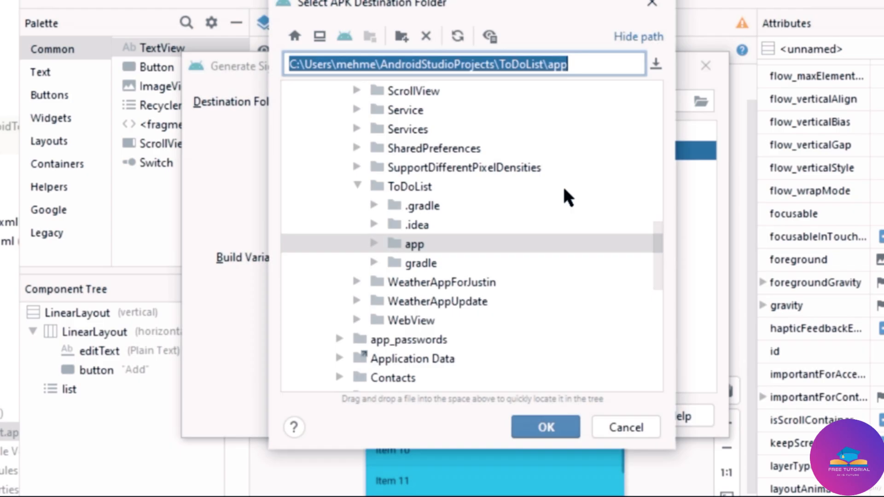
left_click(420, 187)
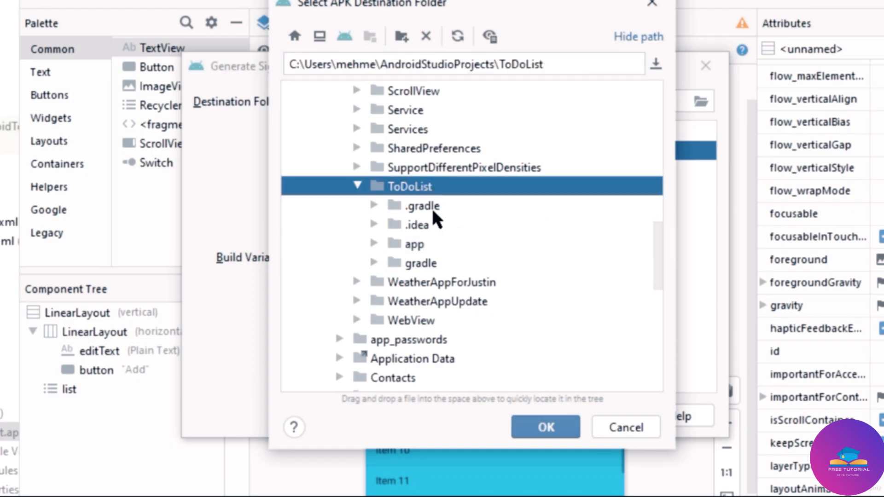
left_click(420, 246)
left_click(374, 243)
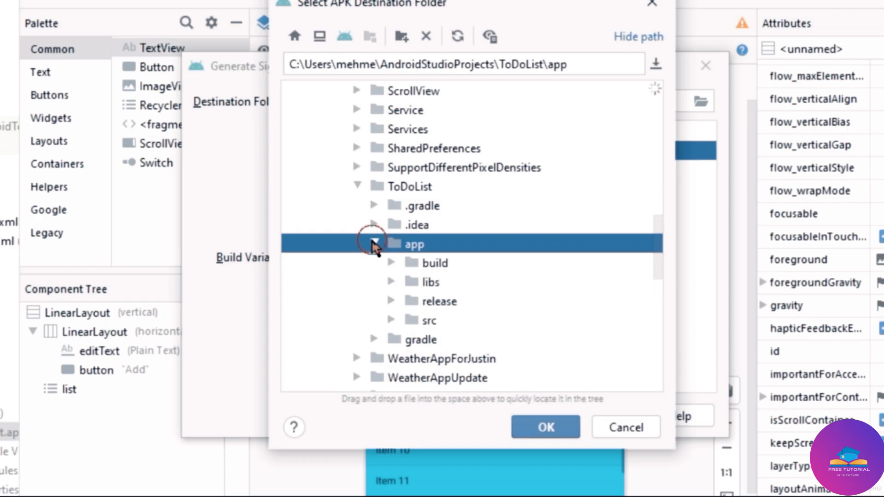
left_click(391, 262)
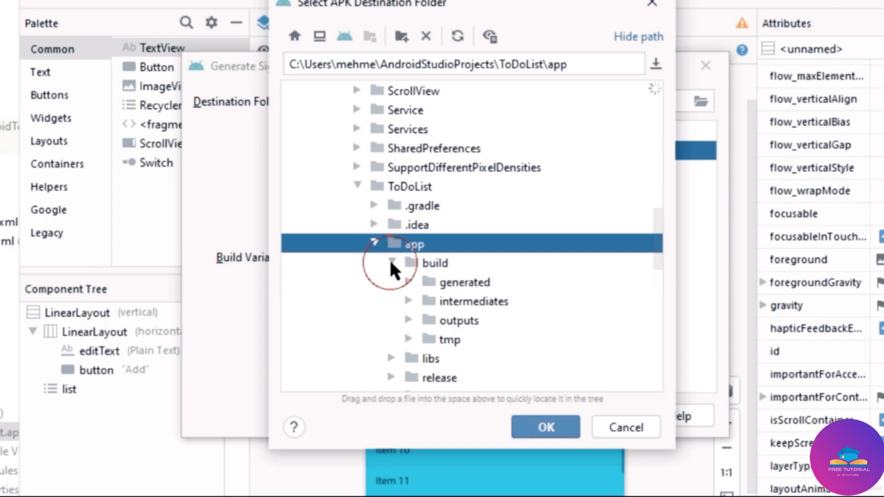
left_click(428, 264)
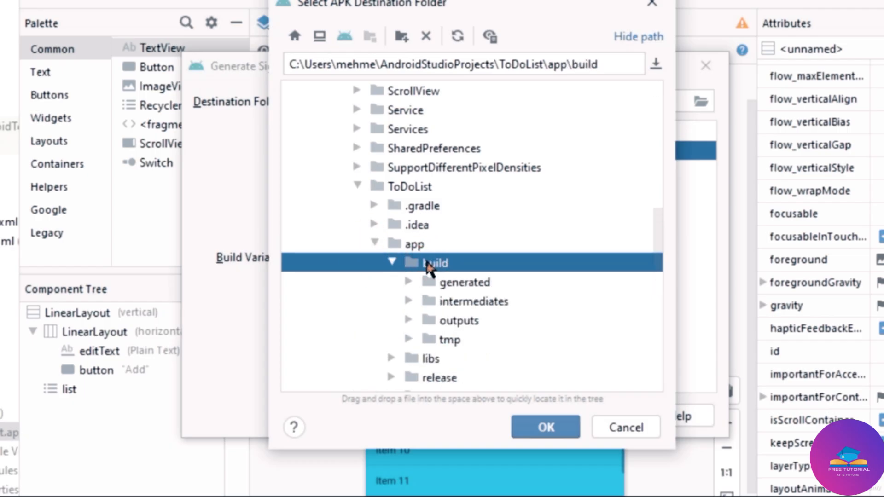
double_click(493, 259)
left_click(401, 37)
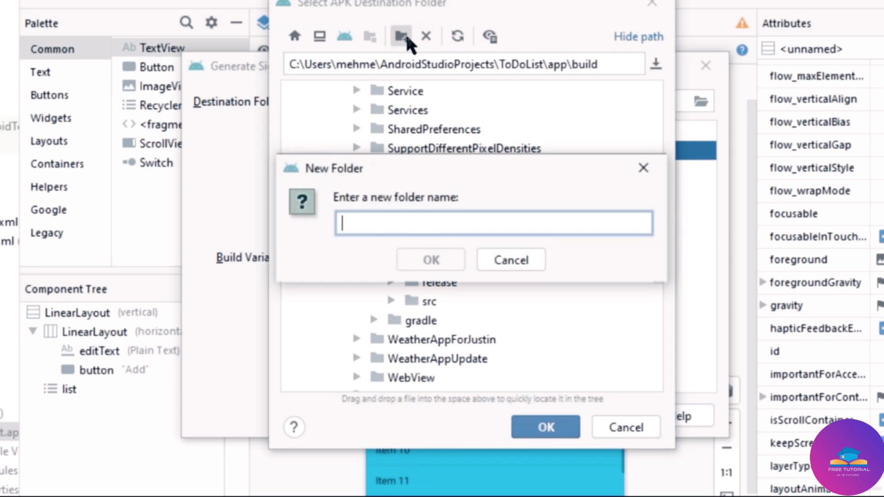
type("re")
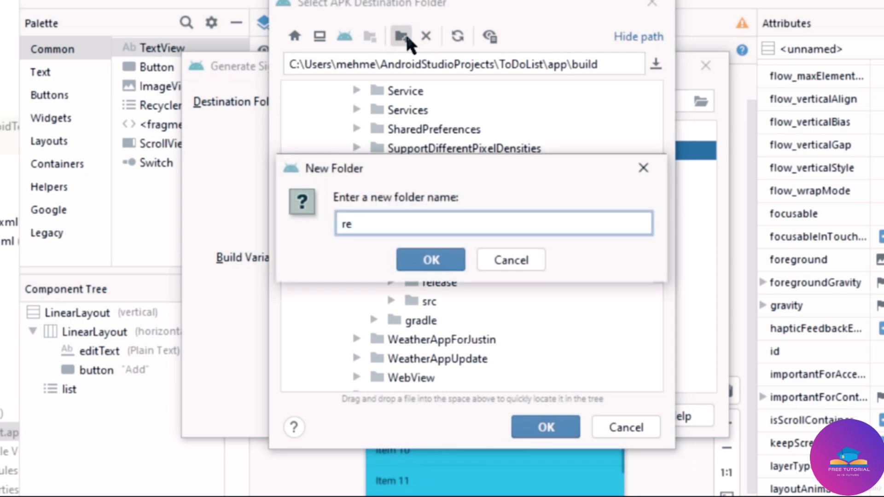
type("lease")
left_click(455, 262)
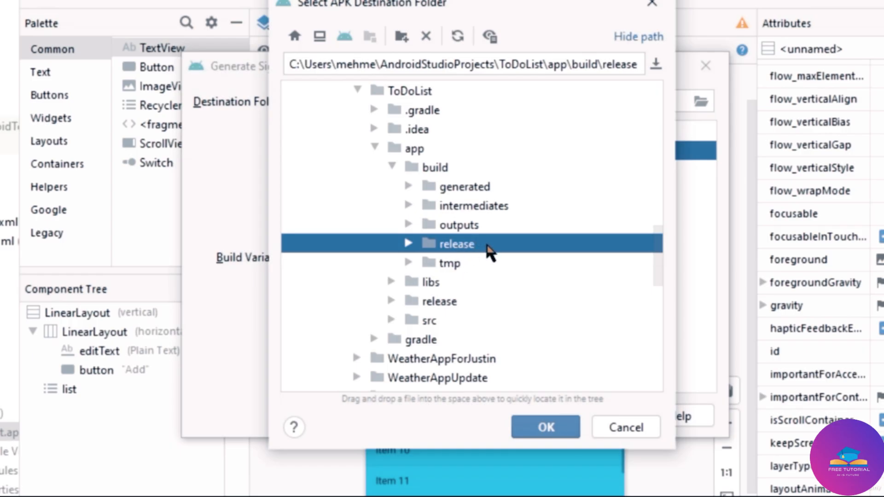
left_click(543, 427)
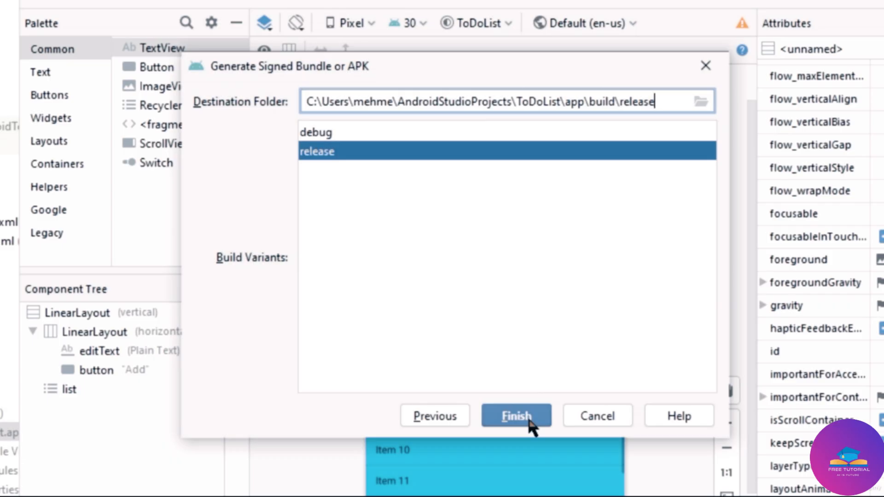
left_click(454, 416)
Switch the output to APK and return to the destination and build variant page.
left_click(453, 417)
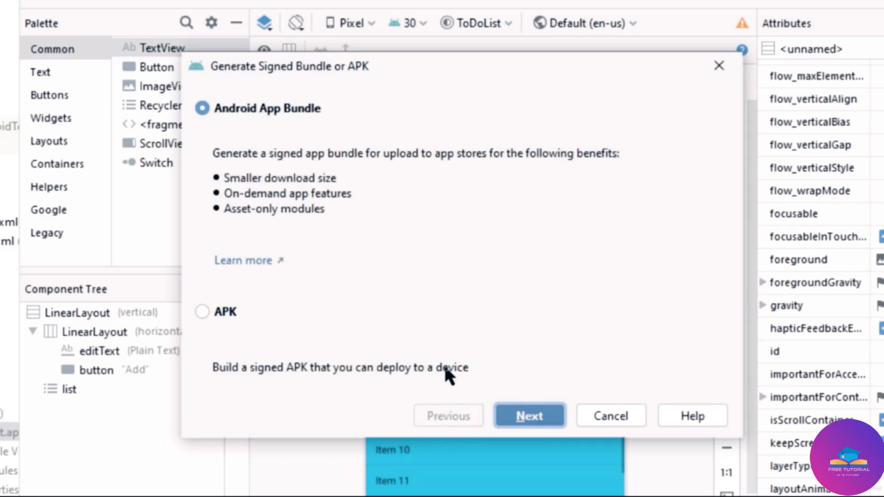
left_click(203, 309)
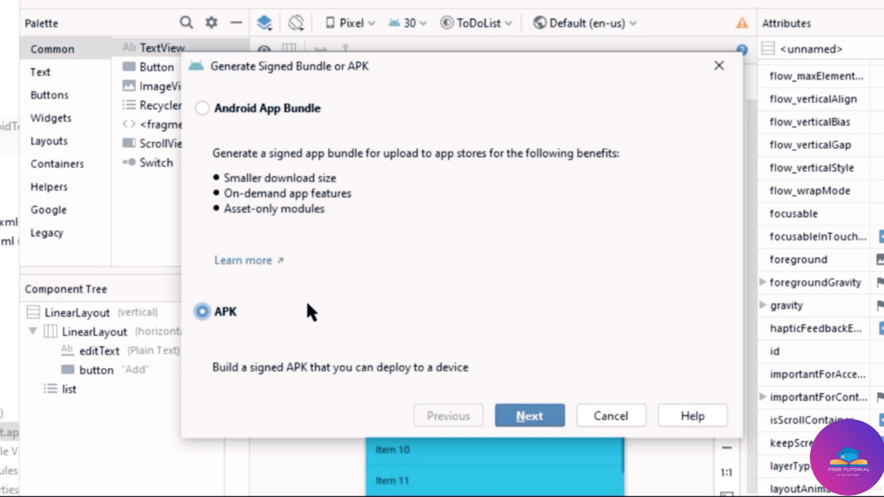
left_click(525, 419)
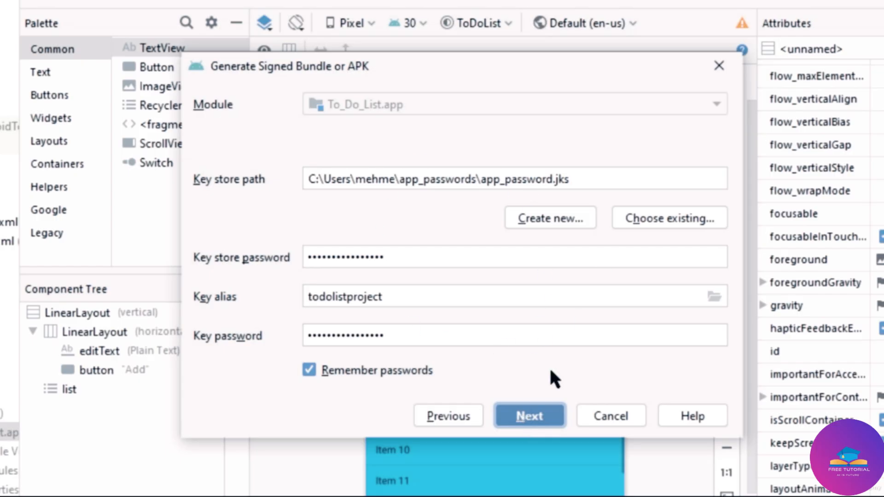
left_click(536, 419)
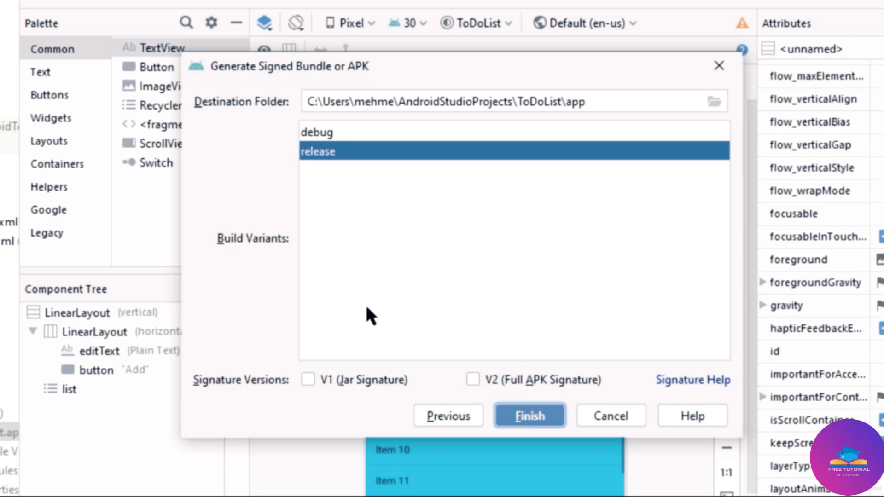
Enable V1 (Jar Signature), build the signed release APK, and view the success notification.
left_click(308, 380)
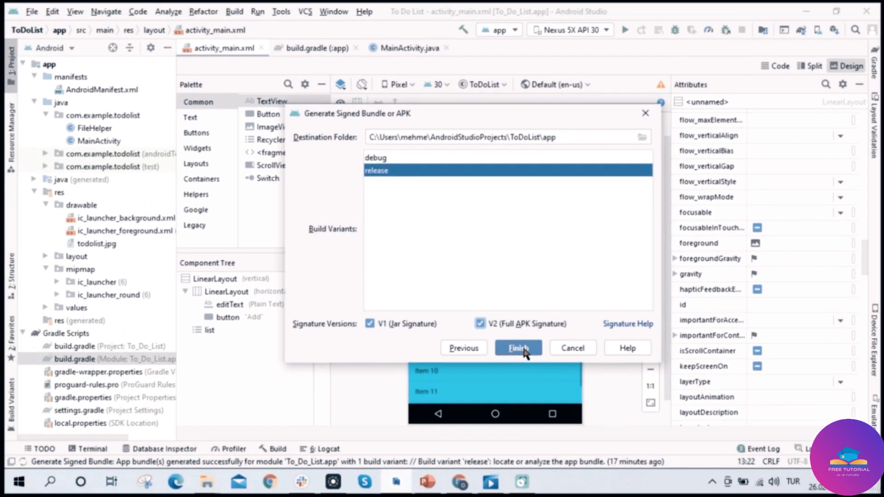
left_click(529, 363)
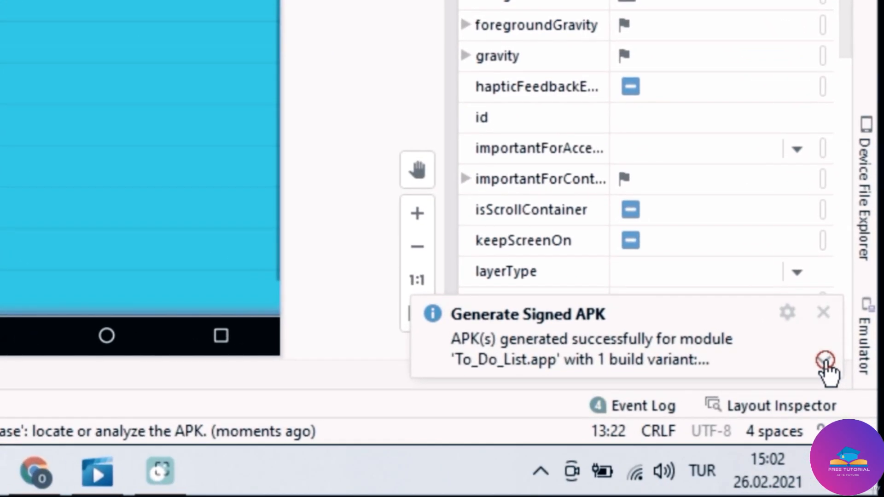
left_click(825, 361)
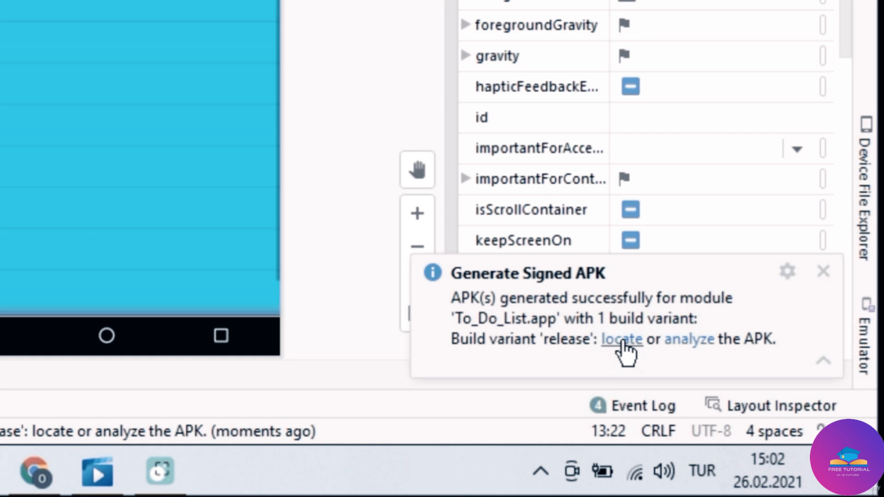
Locate app-release.apk in the release folder through the notification's locate link.
left_click(622, 340)
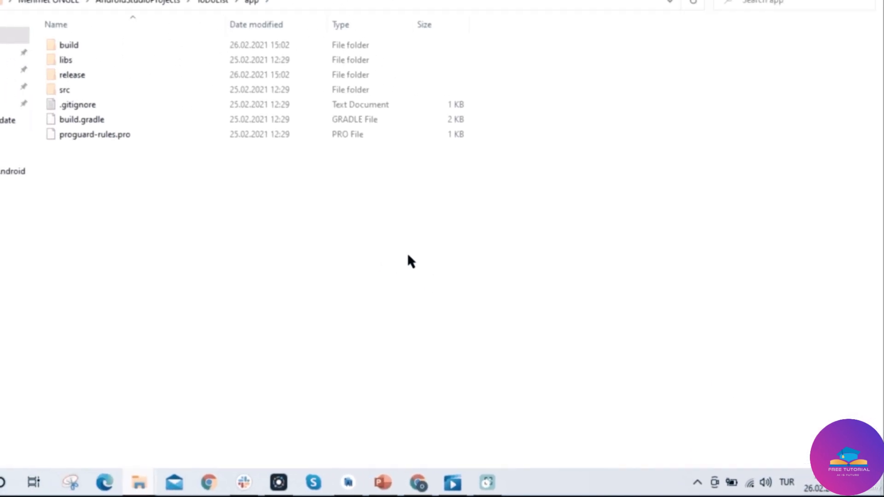
double_click(70, 74)
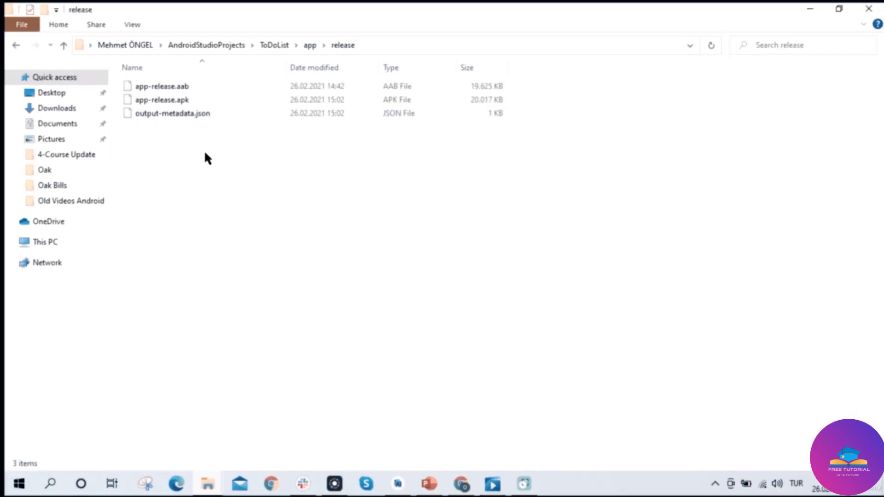
left_click(186, 100)
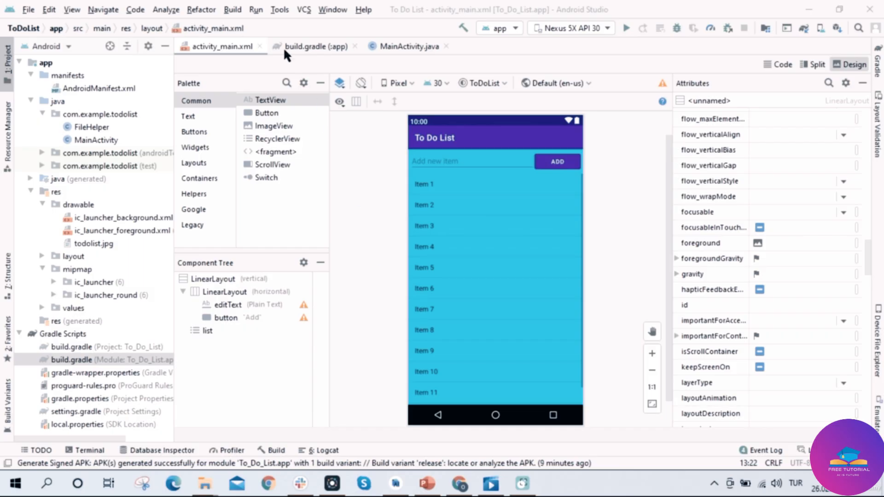
Start Build > Generate Signed Bundle / APK again for an Android App Bundle and advance to the key store page.
left_click(231, 12)
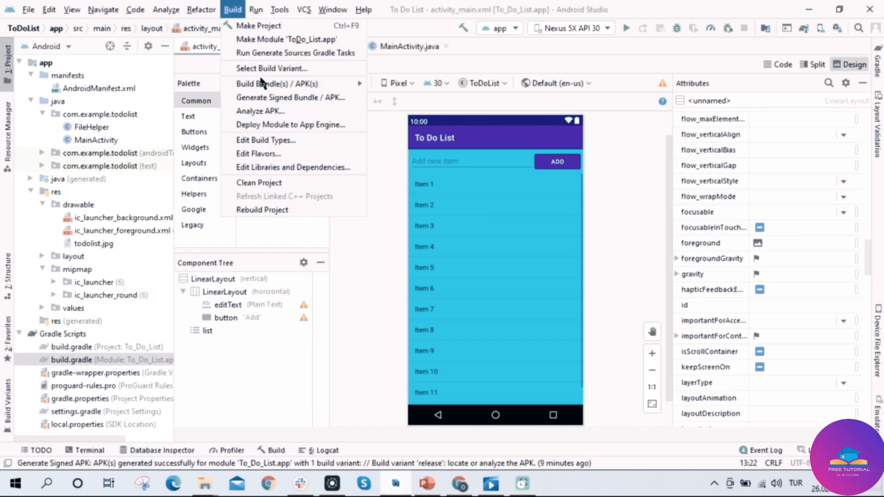
left_click(307, 103)
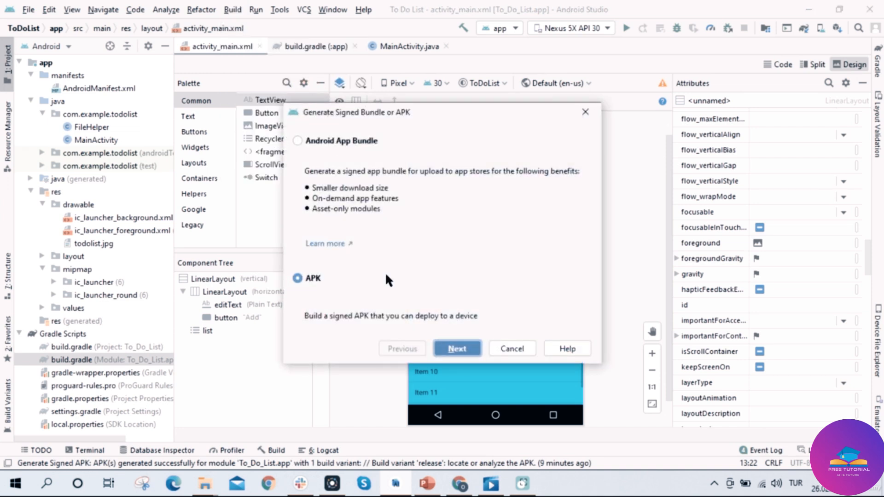
left_click(297, 140)
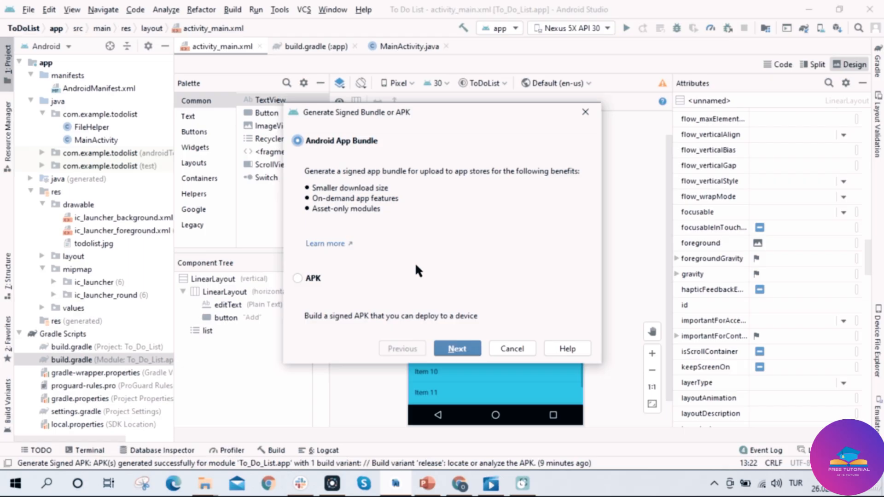
left_click(455, 349)
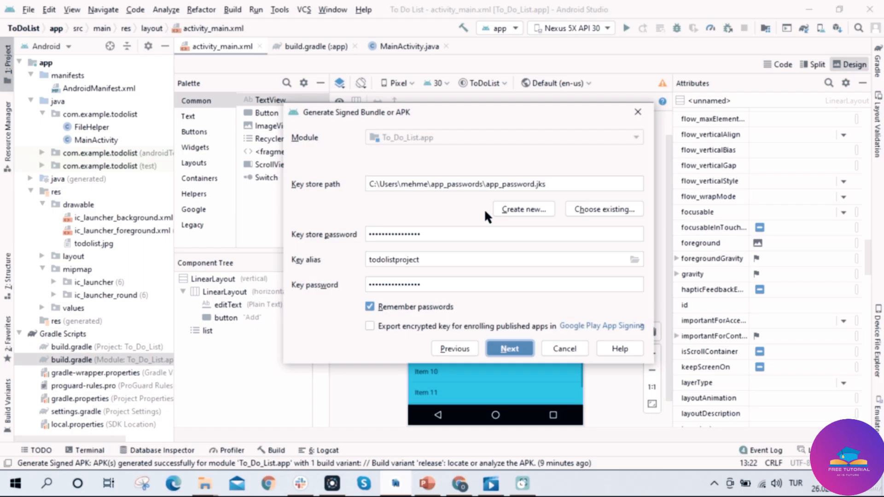
Open the New Key Store dialog with Create new... on the key store page.
left_click(529, 209)
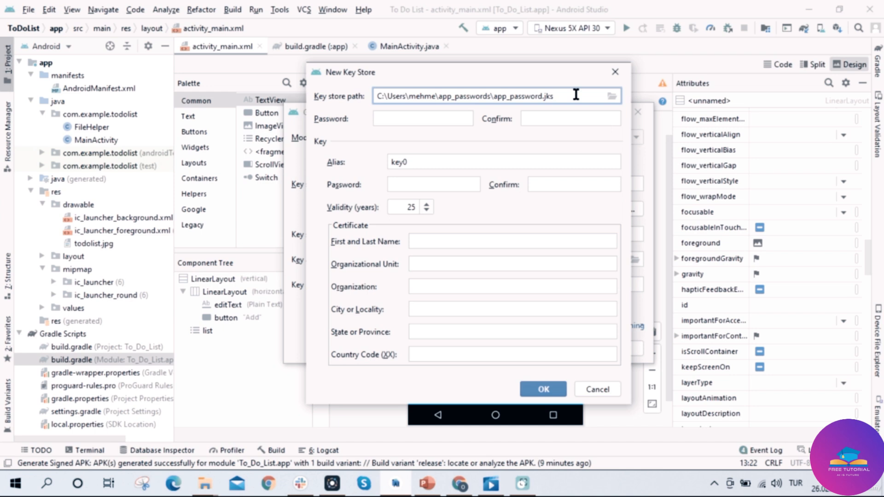
Choose the app_passwords folder and name the key store file passwordexample.
left_click(613, 96)
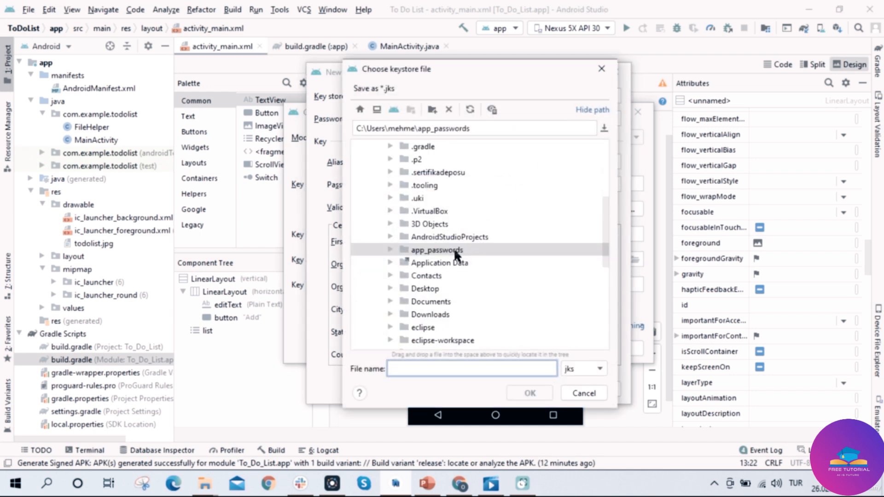
double_click(455, 250)
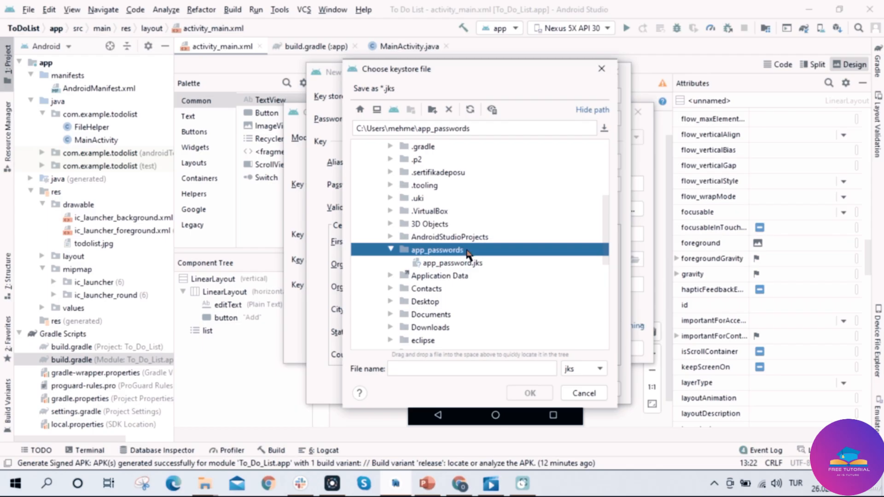
left_click(452, 367)
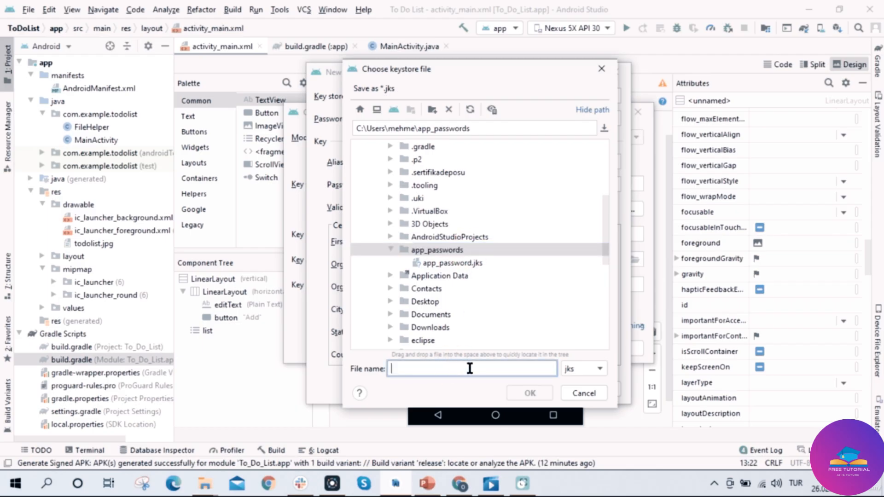
type("passwor")
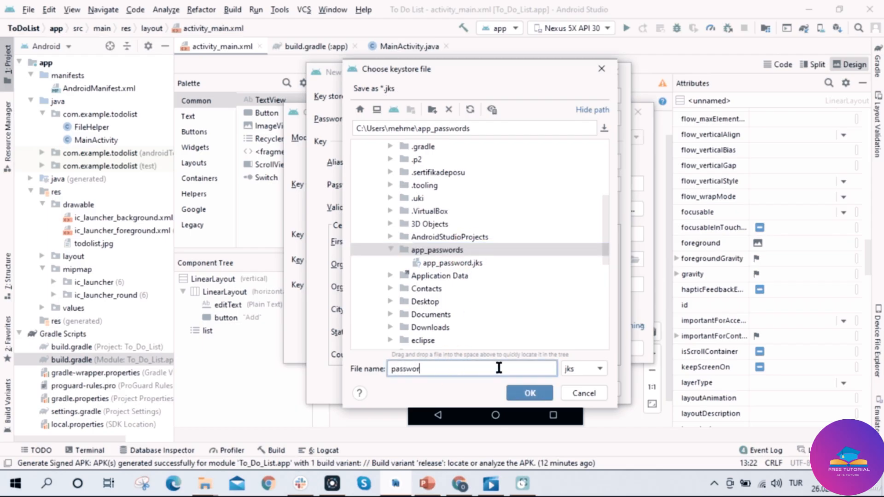
type("dexample")
left_click(531, 395)
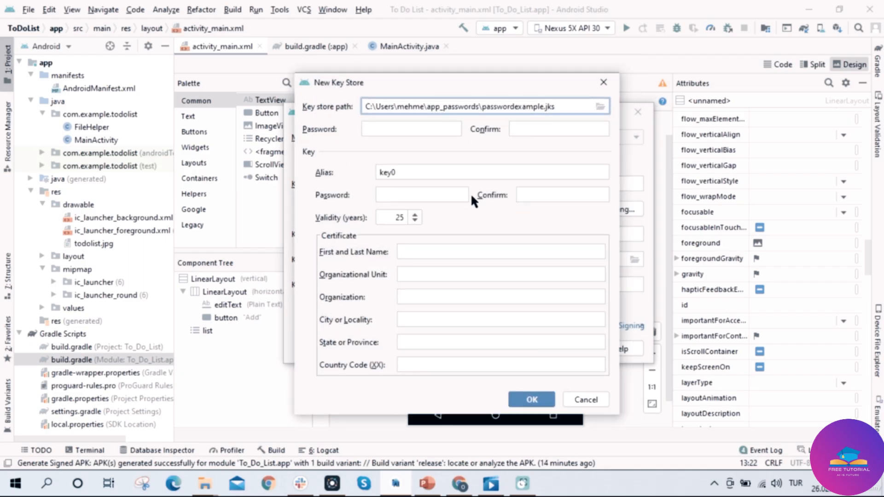
Enter and confirm the key store password and select the default key0 alias for replacement.
left_click(424, 127)
type("•••••••••")
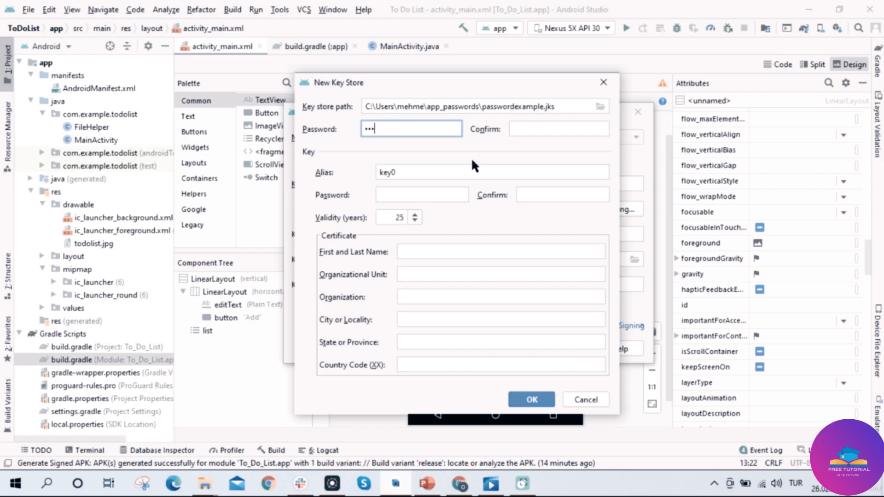
type("•••••••")
left_click(530, 130)
type("•••")
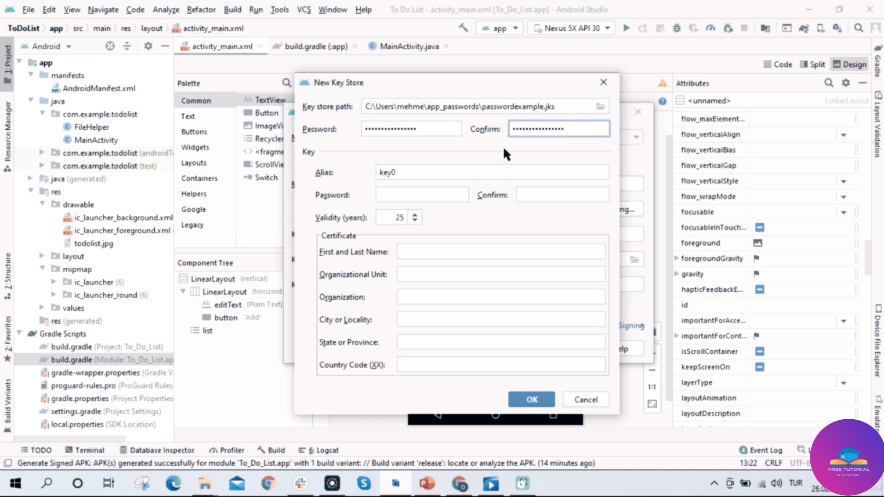
left_click(473, 170)
double_click(474, 170)
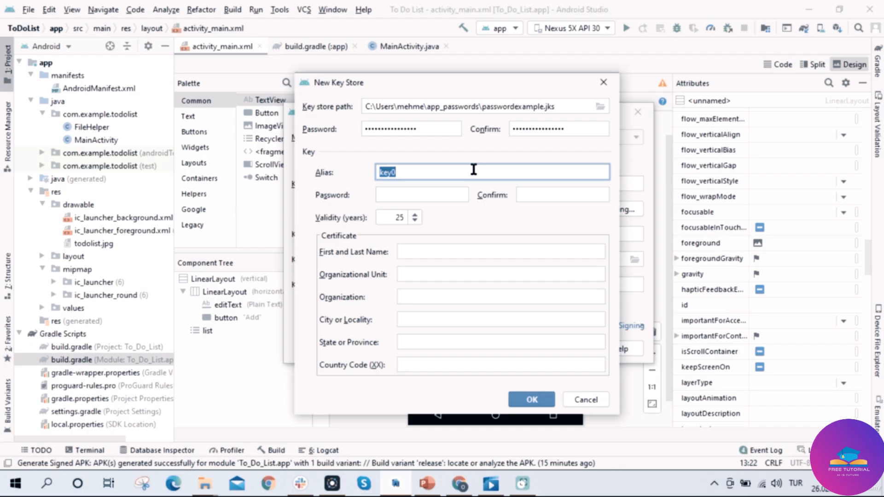
left_click(444, 82)
left_click_drag(445, 82, 616, 83)
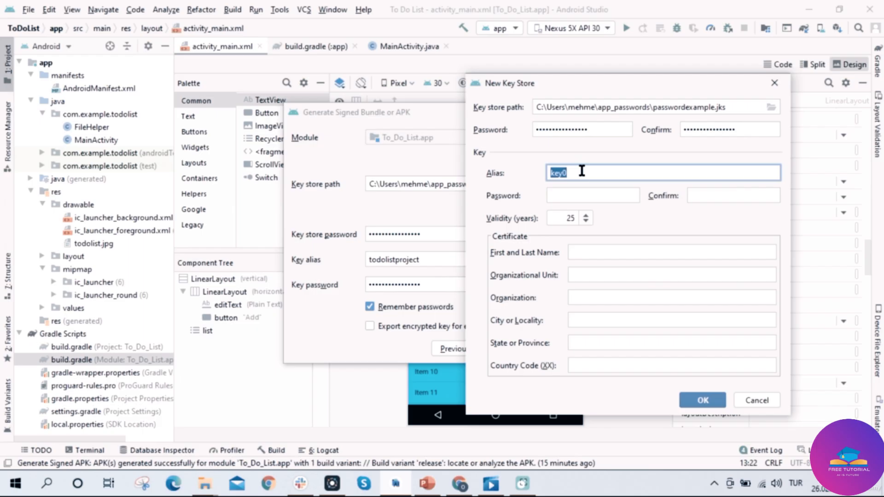
Set alias todolist, enter and confirm its key password, fill the owner name, and create the key store.
type("todolist")
left_click(579, 195)
type("todolistpassword")
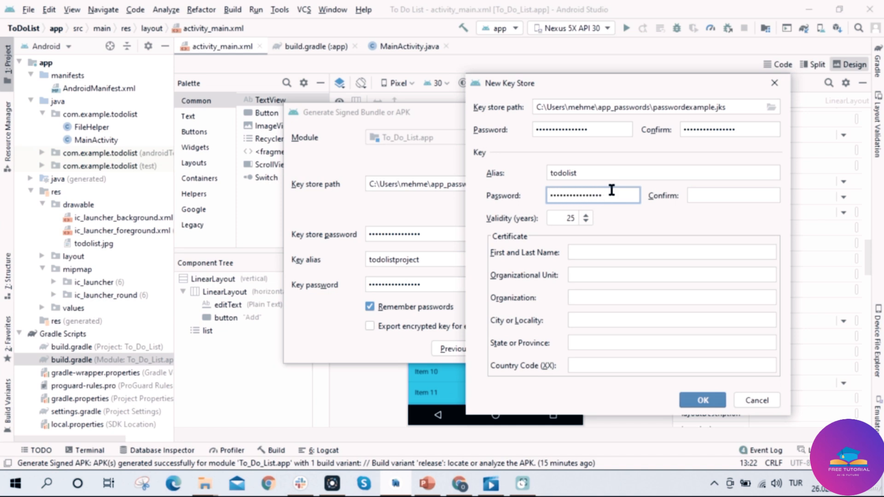
left_click(702, 190)
type("todolist")
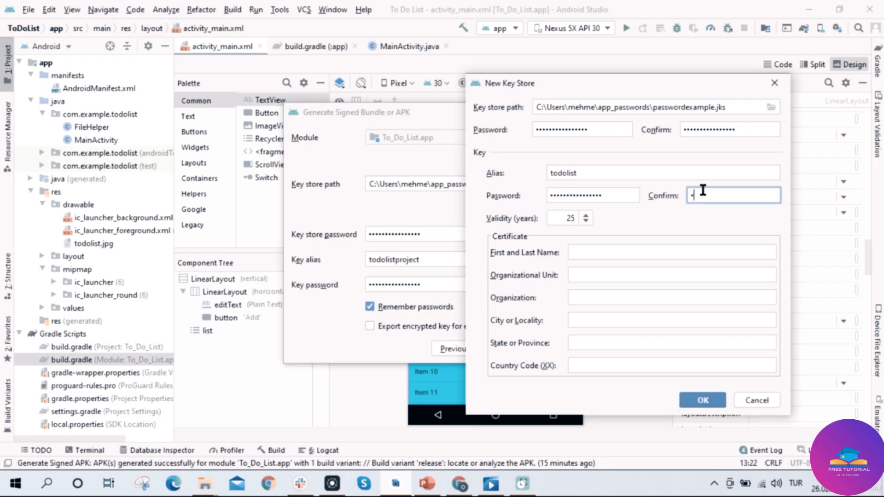
type("password")
left_click(618, 251)
type("andromega")
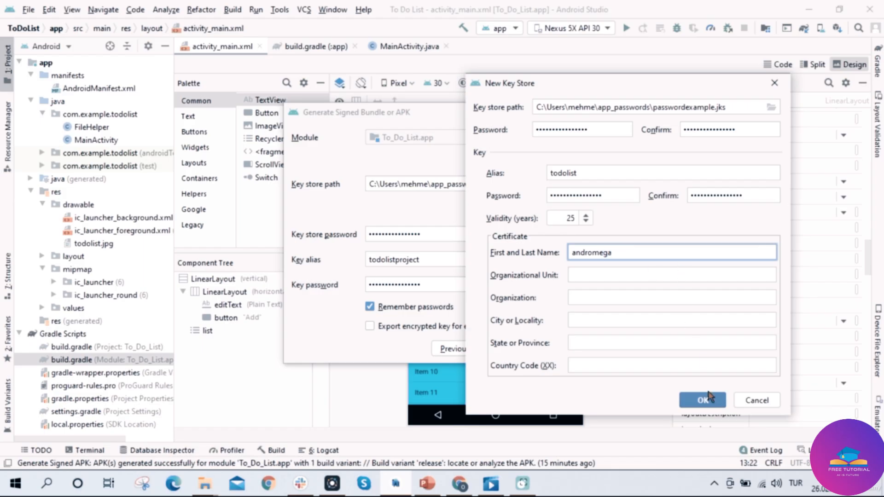
left_click(709, 406)
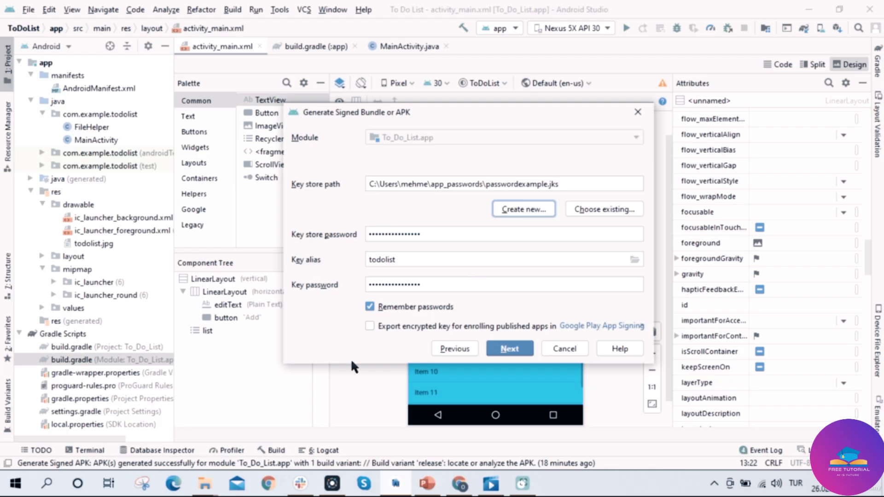
Browse Local Disk (C:) > Users > home folder > app_passwords and select passwordexample.jks.
mouse_move(210, 479)
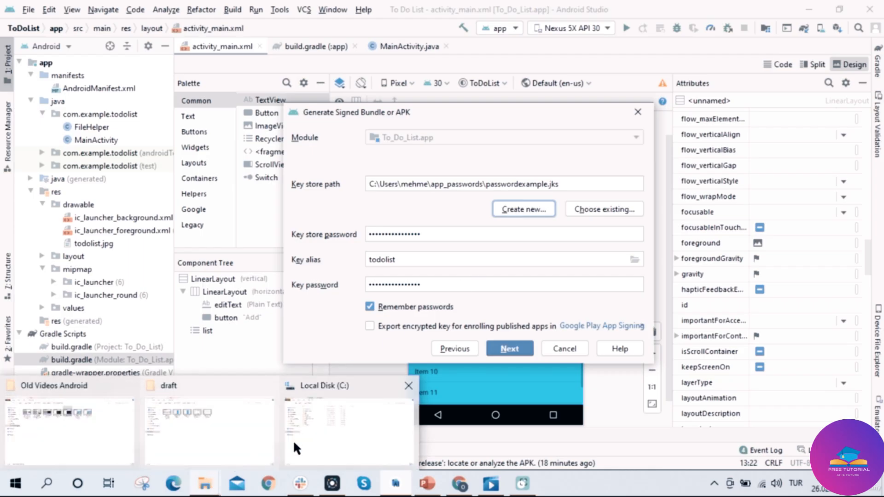
left_click(334, 439)
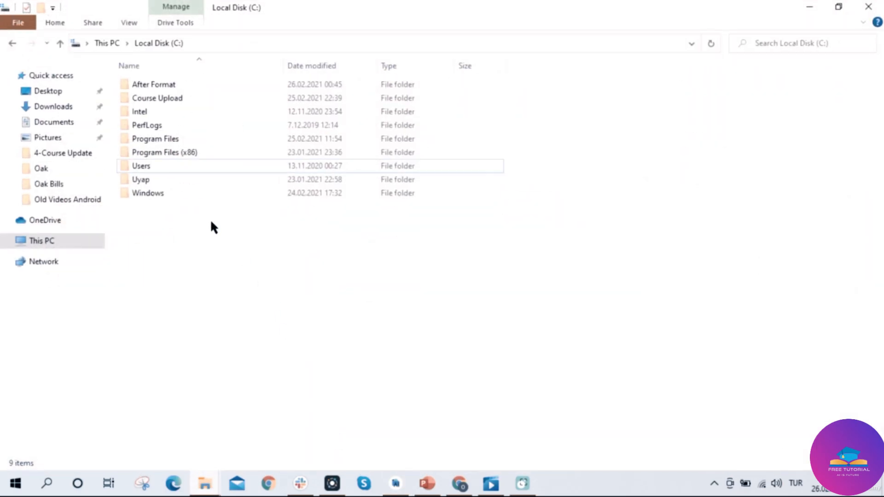
double_click(152, 165)
double_click(159, 85)
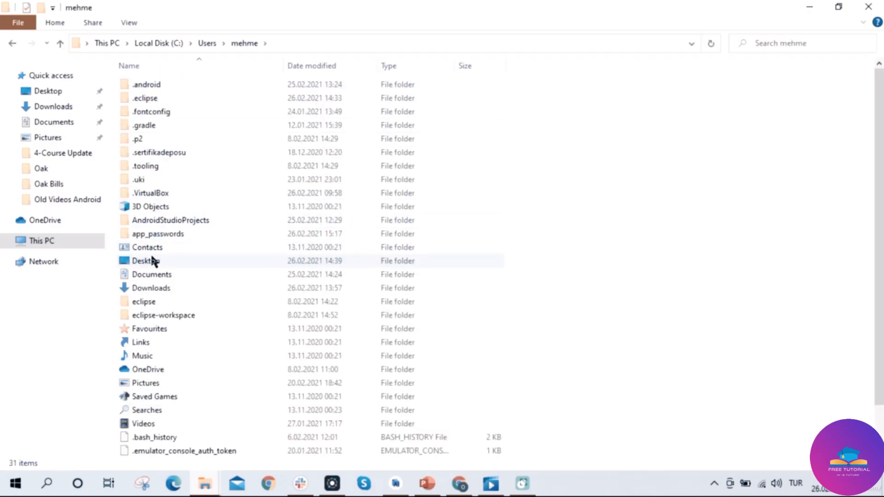
double_click(153, 235)
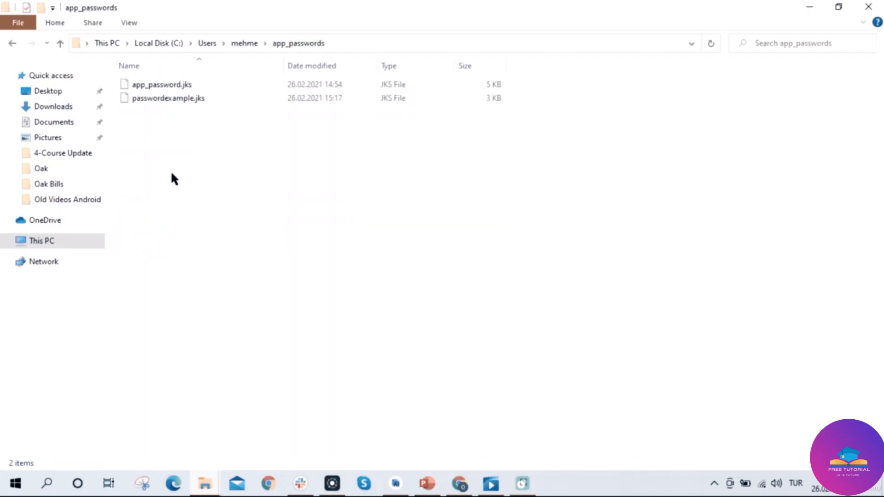
left_click(197, 98)
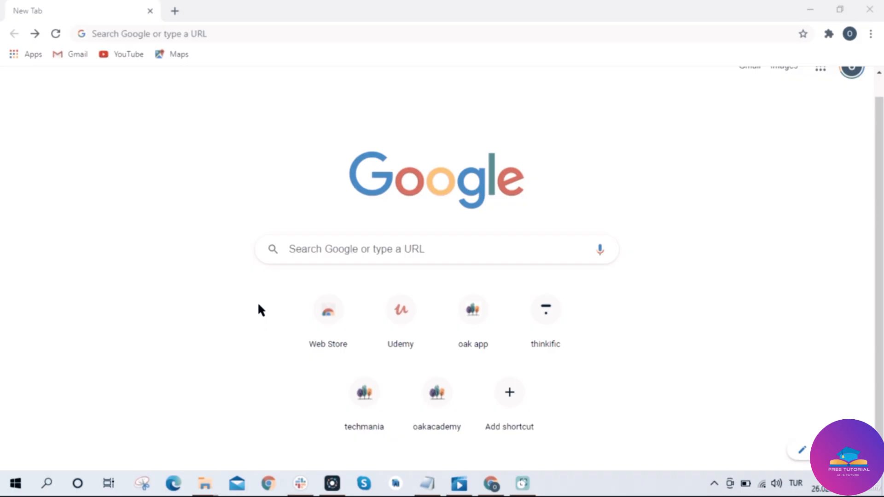
Google 'google developer account' and open the Google Play Console | Android Developers result.
scroll(258, 306, "up", 1)
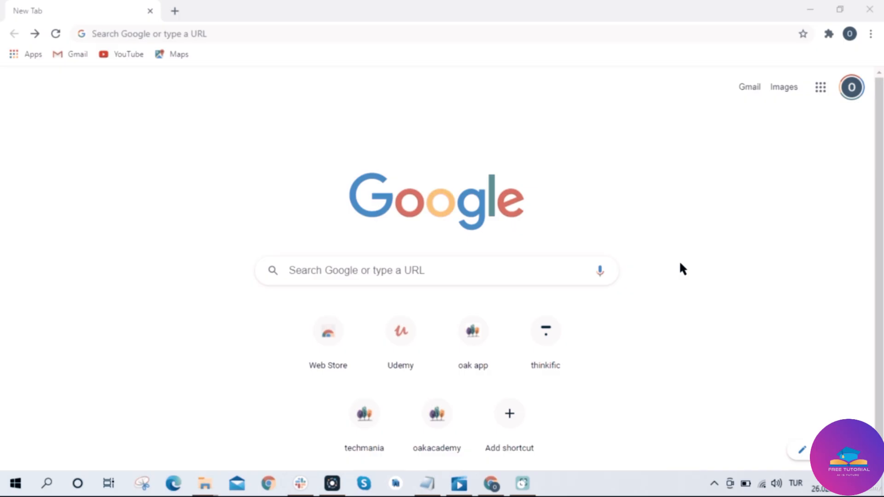
left_click(419, 273)
type("google")
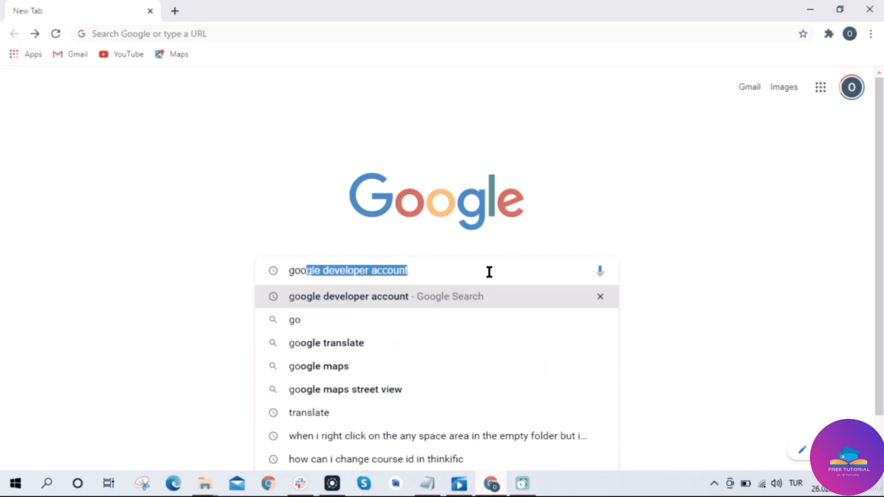
type(" de")
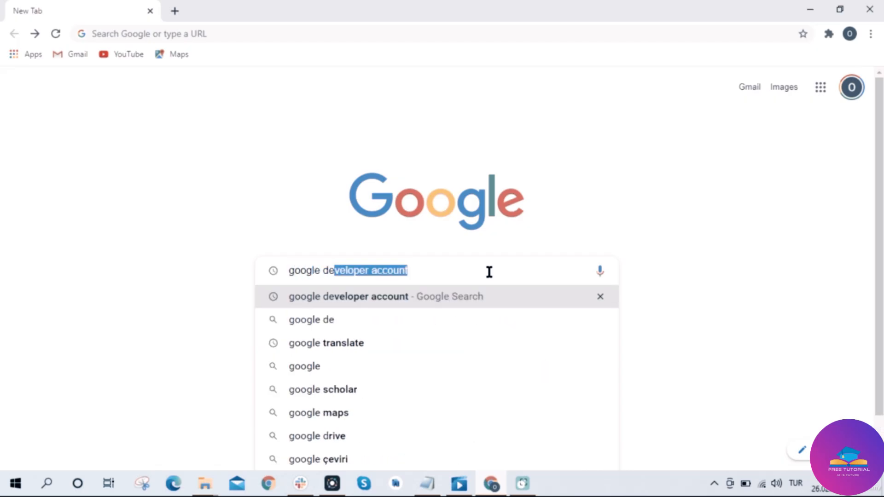
key("Right")
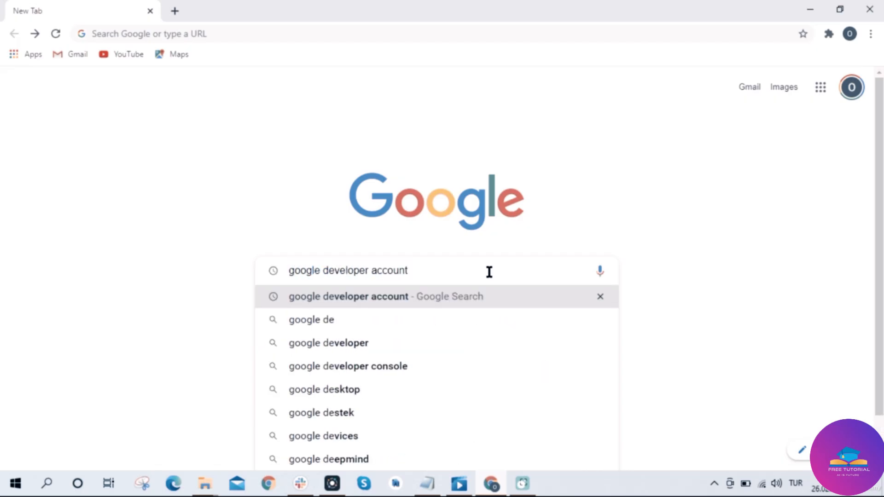
key("Return")
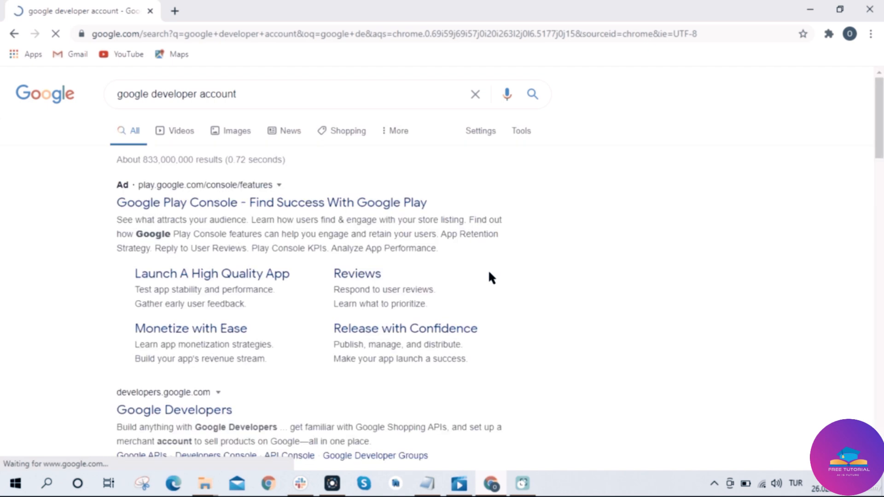
scroll(410, 214, "down", 5)
scroll(410, 213, "down", 7)
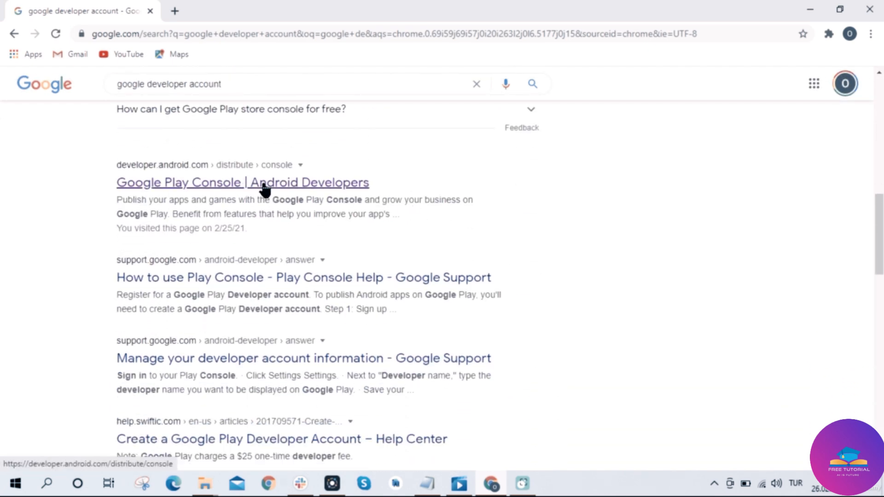
left_click(315, 186)
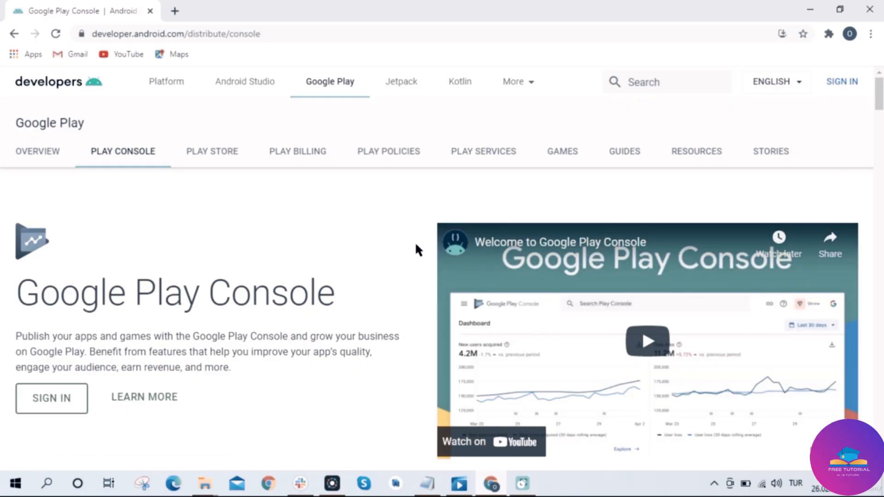
Sign in to Play Console and fill in the public developer name and secondary contact e-mail.
scroll(412, 244, "down", 3)
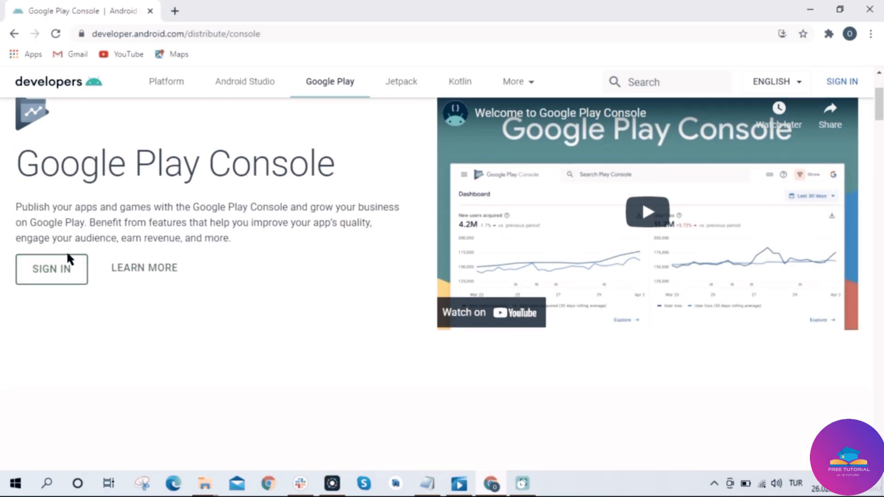
left_click(50, 276)
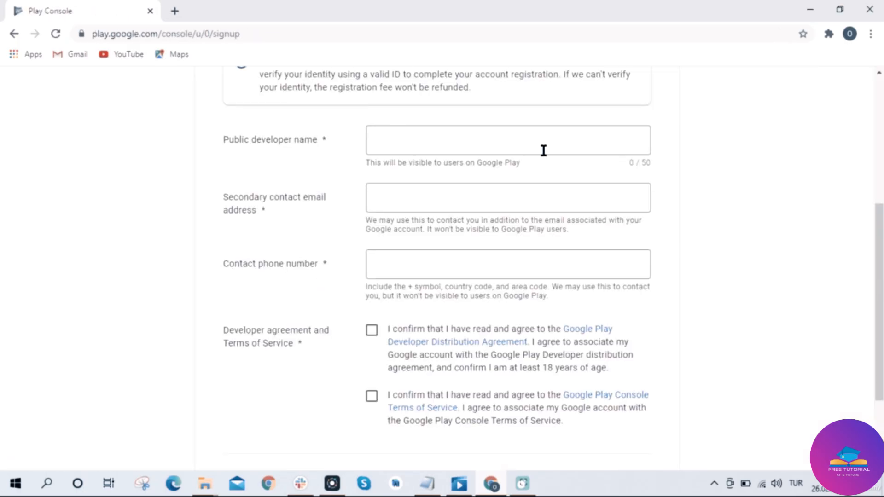
left_click(545, 136)
left_click(493, 195)
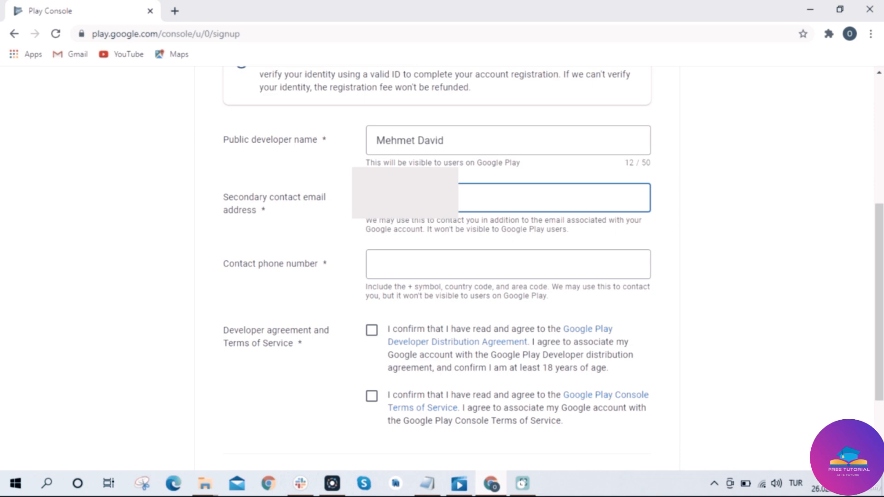
type("@gmail.com")
left_click(429, 263)
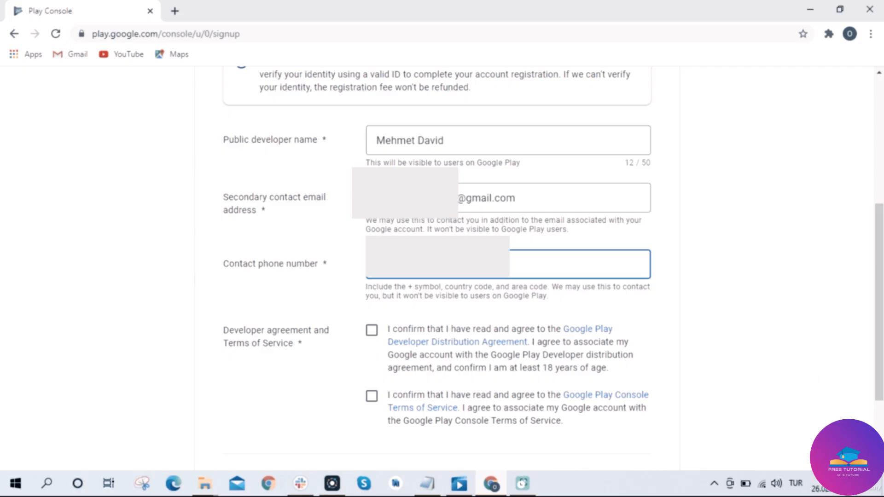
Accept the distribution agreement and terms of service, then start the $25.00 account payment.
left_click(372, 330)
left_click(372, 396)
scroll(490, 331, "down", 2)
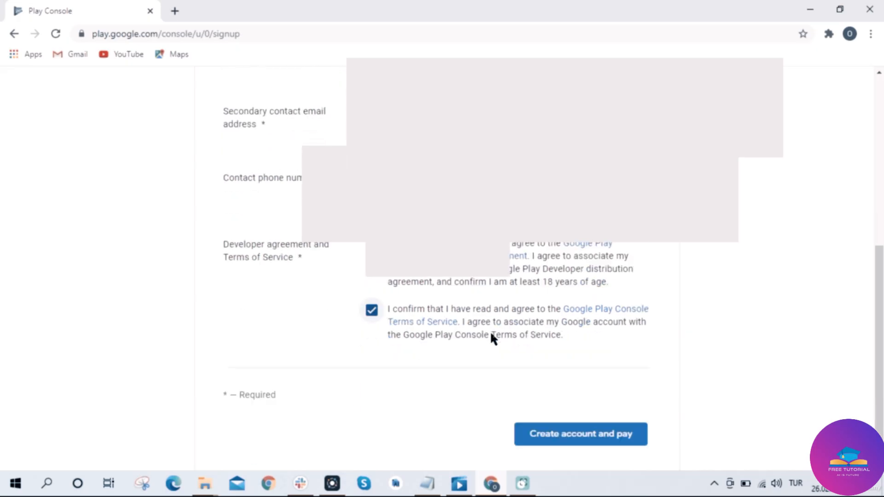
left_click(551, 398)
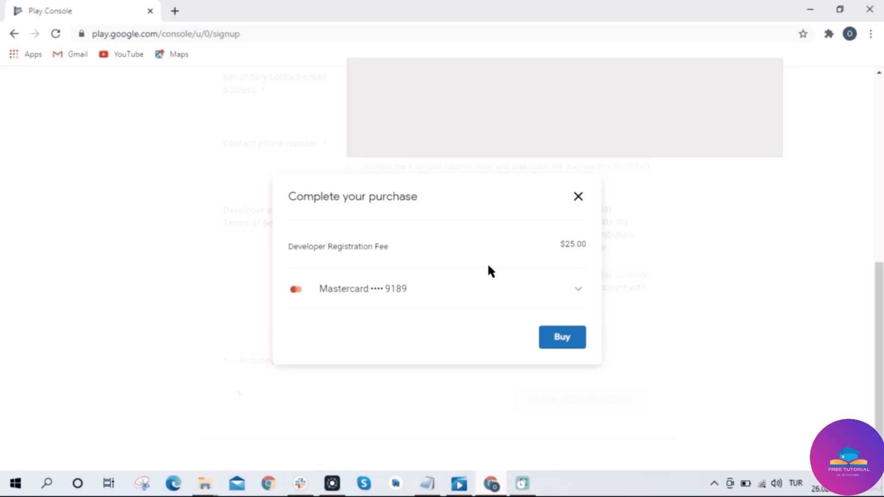
Add a new credit or debit card as the payment method for the registration fee.
left_click(565, 295)
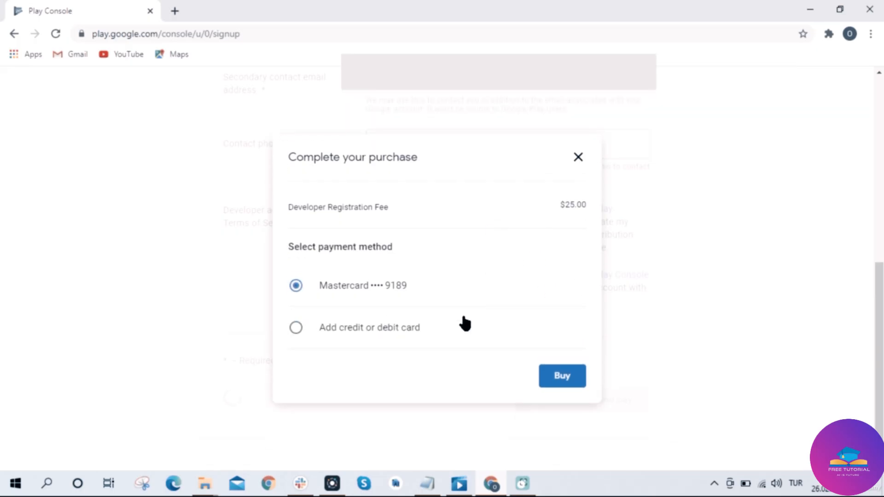
left_click(424, 328)
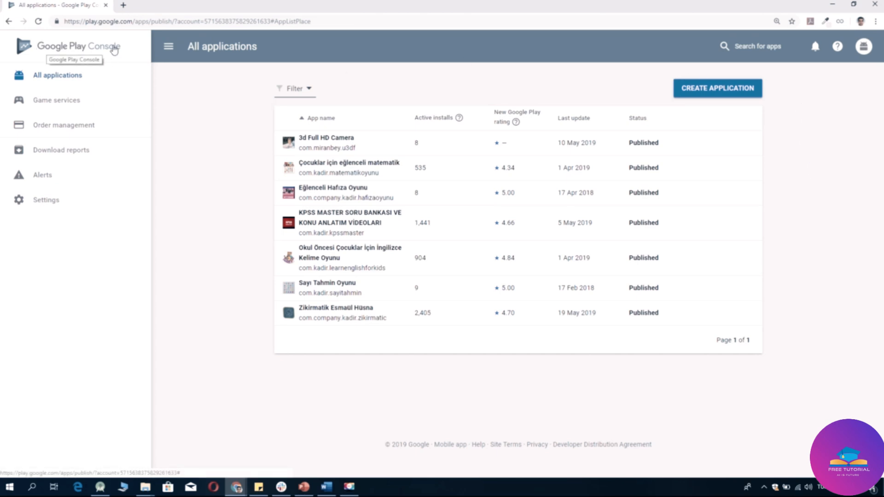
Create a new application titled 'To Do List', keeping English (United Kingdom) as default language.
left_click(728, 93)
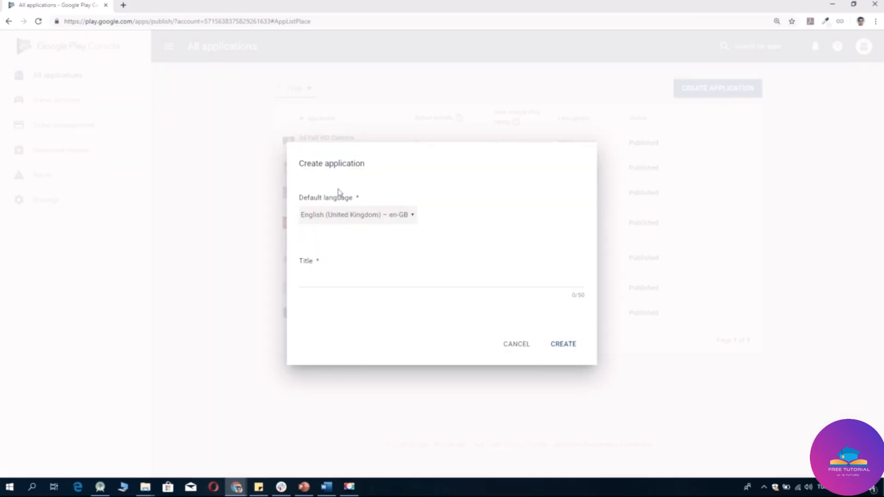
left_click(331, 280)
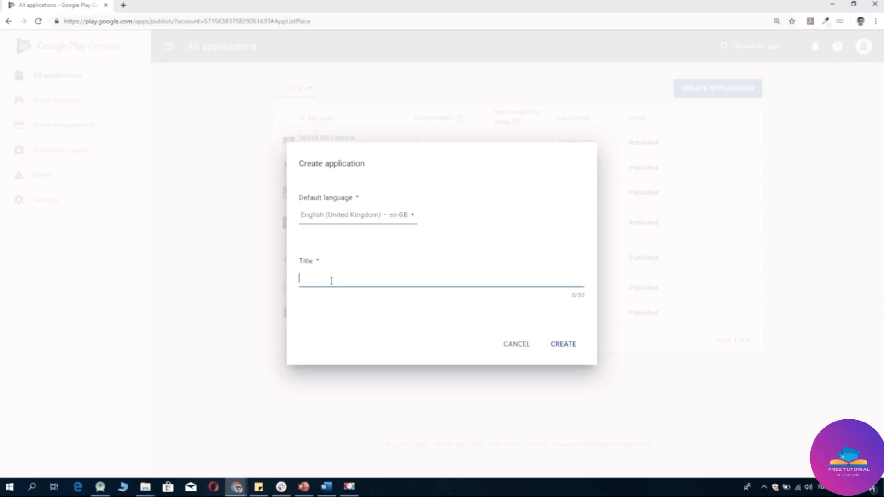
type("To do")
key("BackSpace")
key("BackSpace")
key("BackSpace")
type("Do L")
type("ist")
left_click(554, 349)
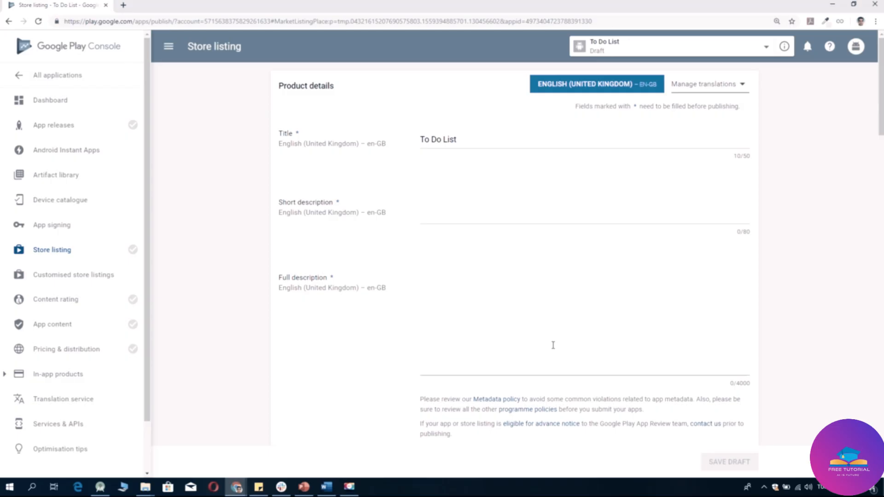
Enter 'This is a simple to do list application.' as short description and paste it as full description.
left_click(435, 218)
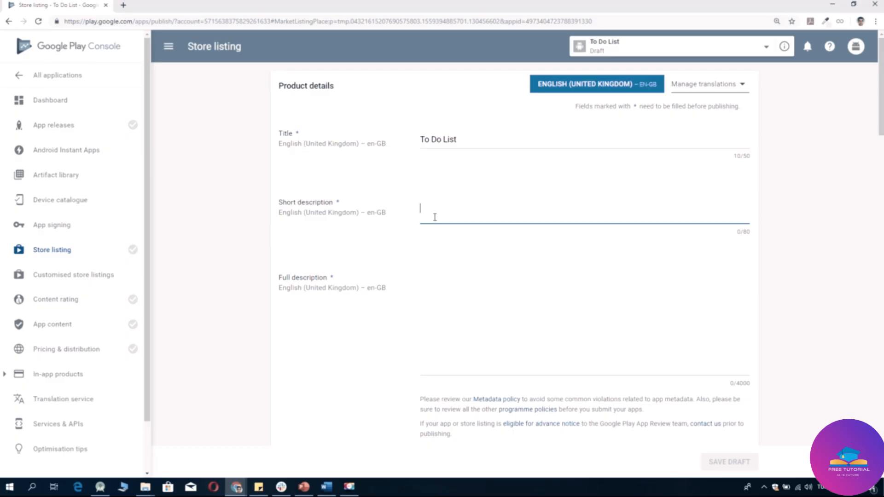
type("T")
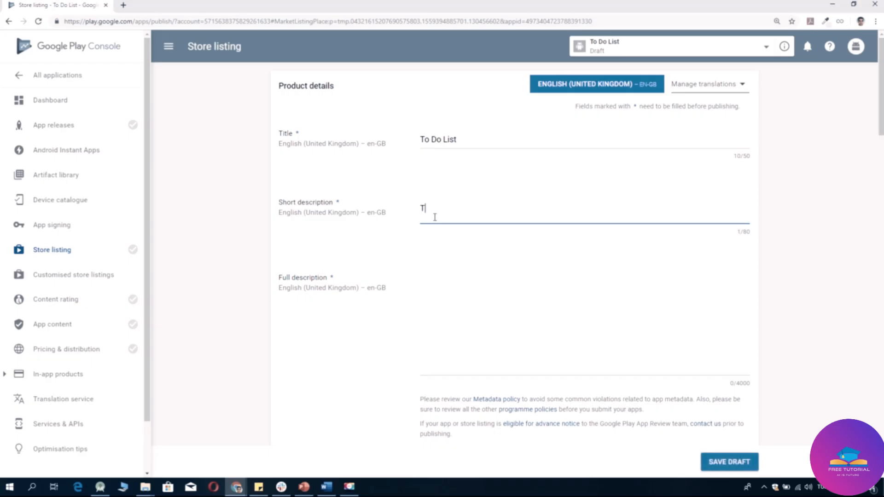
type("his is a simple to do list")
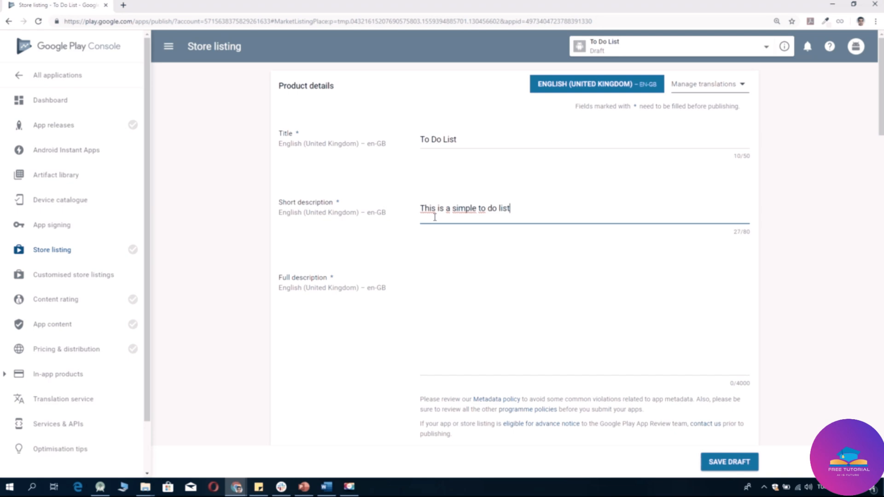
type(" application")
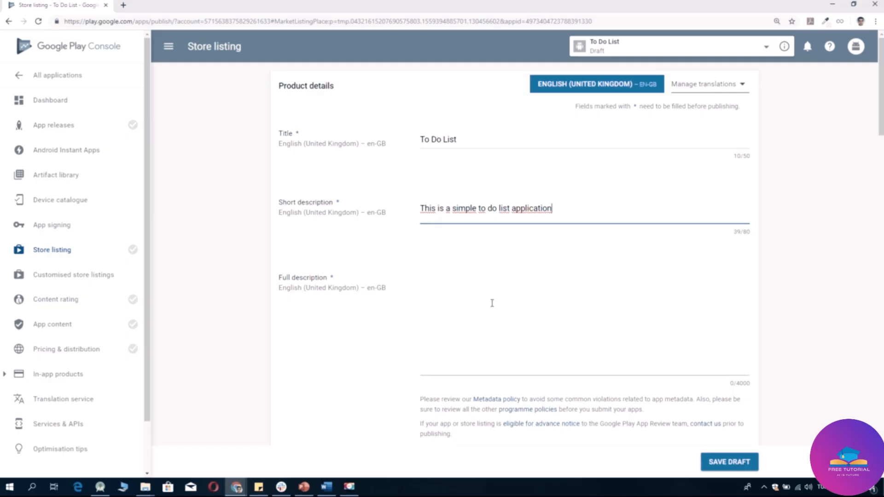
type(".")
left_click_drag(557, 208, 410, 205)
key("ctrl+c")
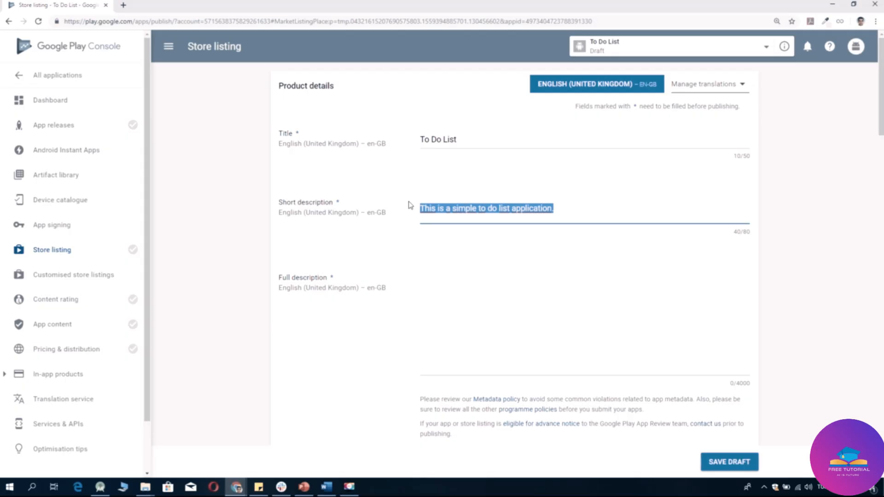
left_click(441, 284)
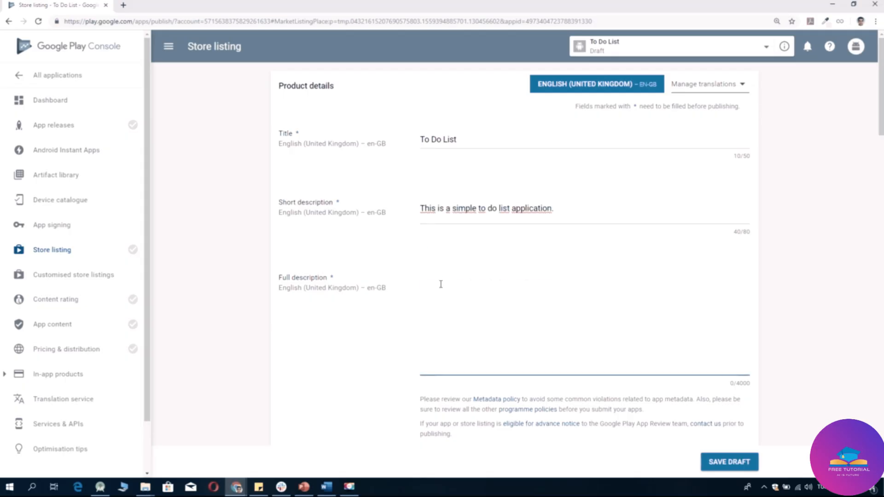
key("ctrl+v")
scroll(474, 319, "down", 4)
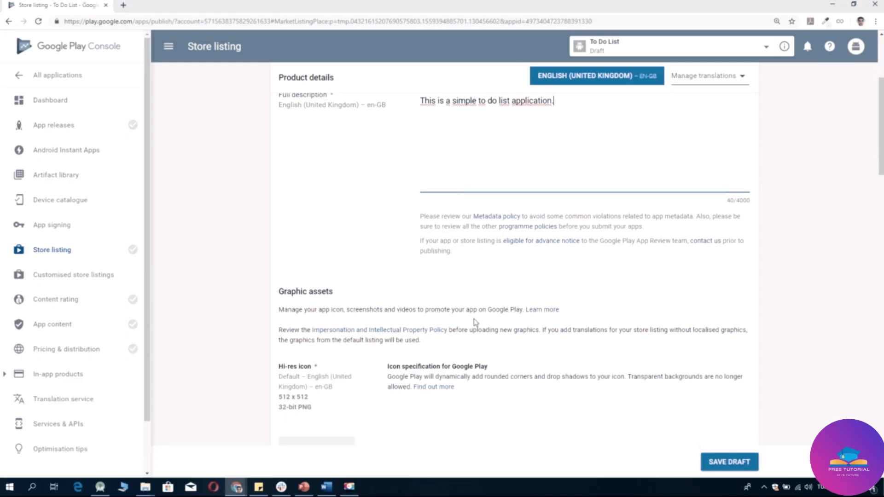
scroll(476, 321, "down", 3)
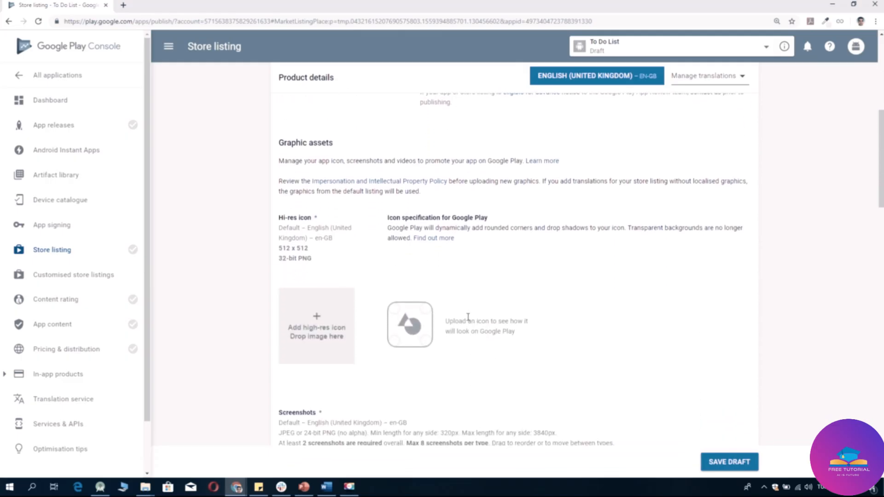
scroll(493, 294, "up", 1)
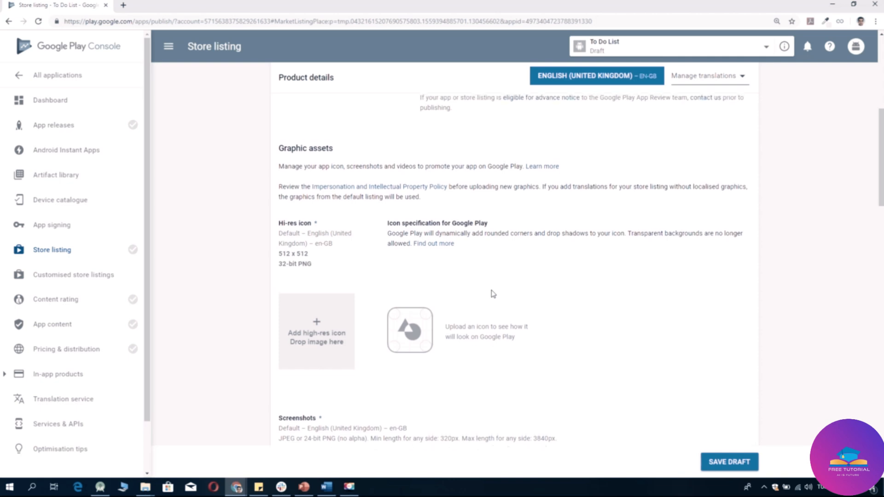
scroll(493, 294, "down", 1)
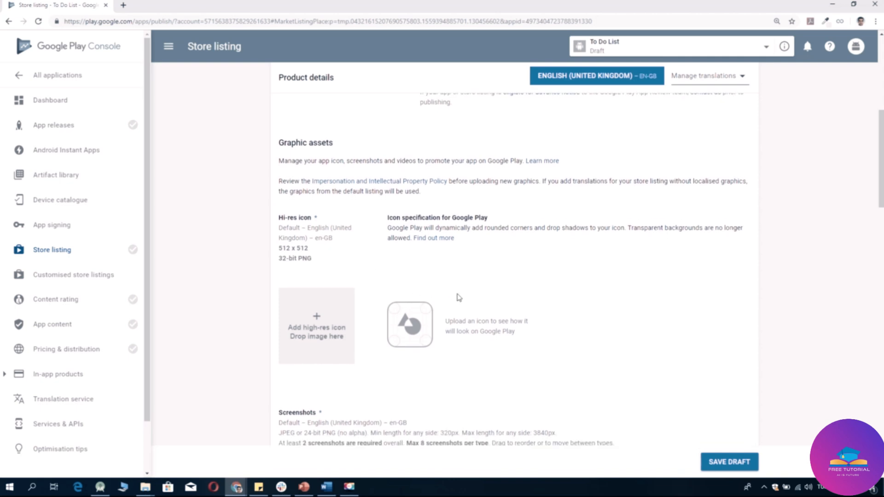
scroll(459, 297, "down", 4)
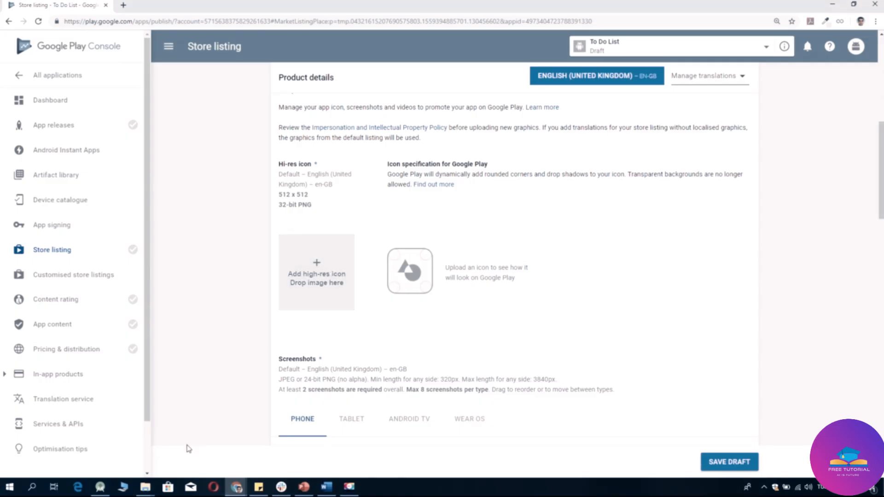
Add 512x512.jpg from the İndirilenler folder as the listing's hi-res icon.
left_click(152, 493)
left_click(173, 449)
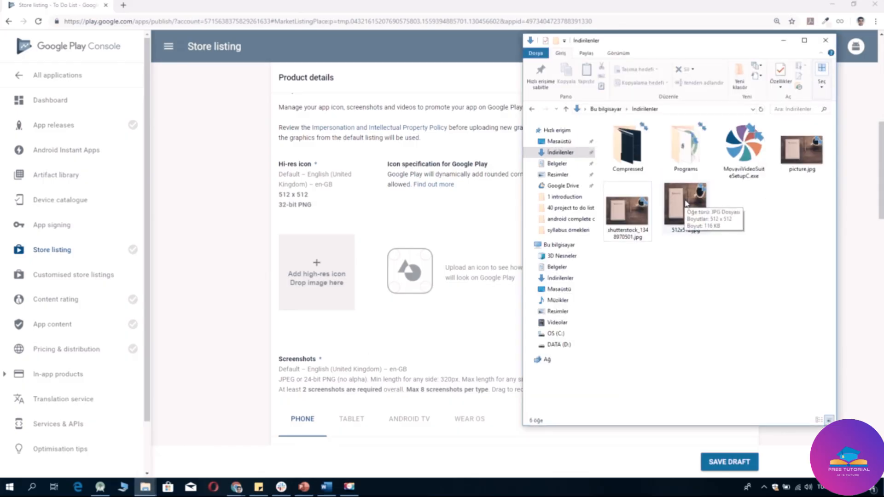
left_click_drag(686, 203, 343, 275)
left_click(343, 275)
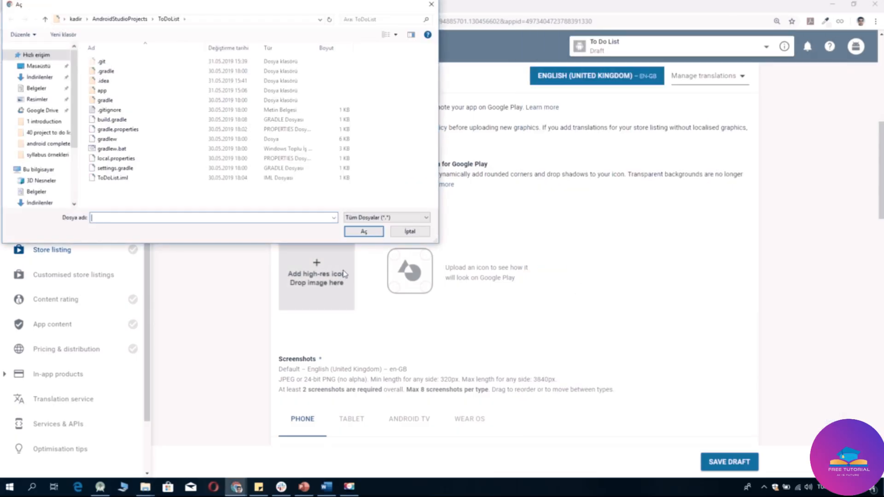
left_click(36, 79)
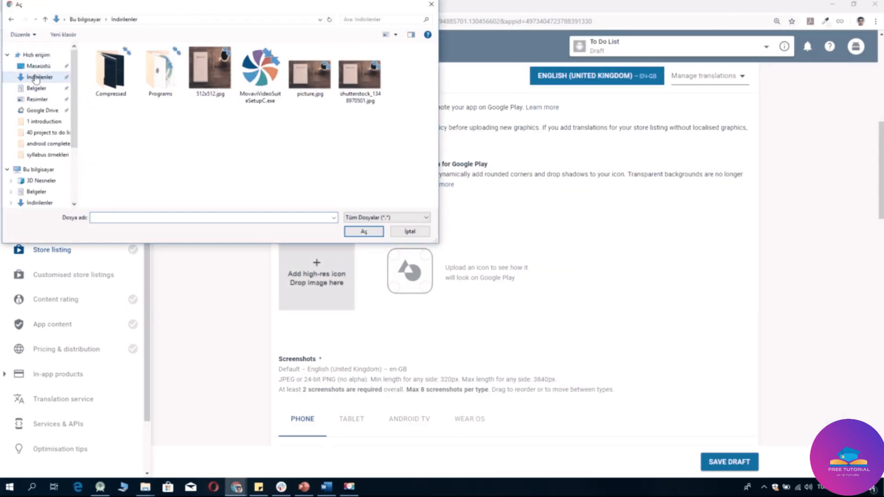
double_click(215, 87)
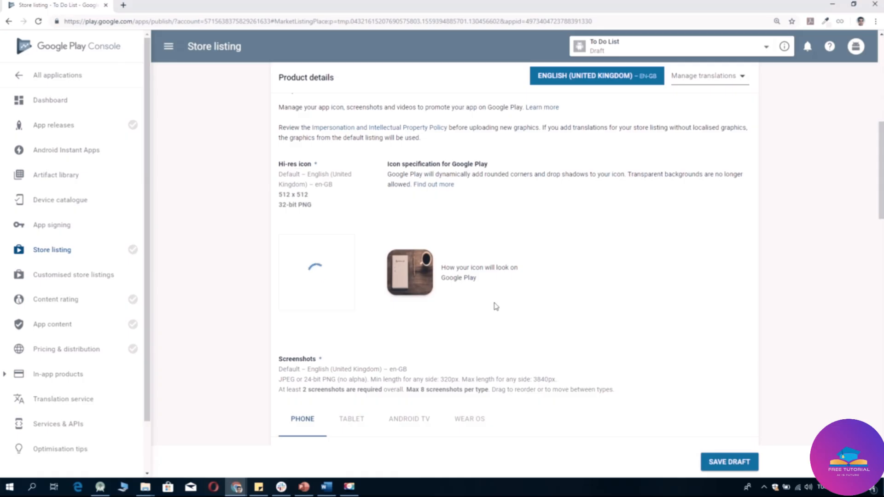
scroll(495, 306, "down", 1)
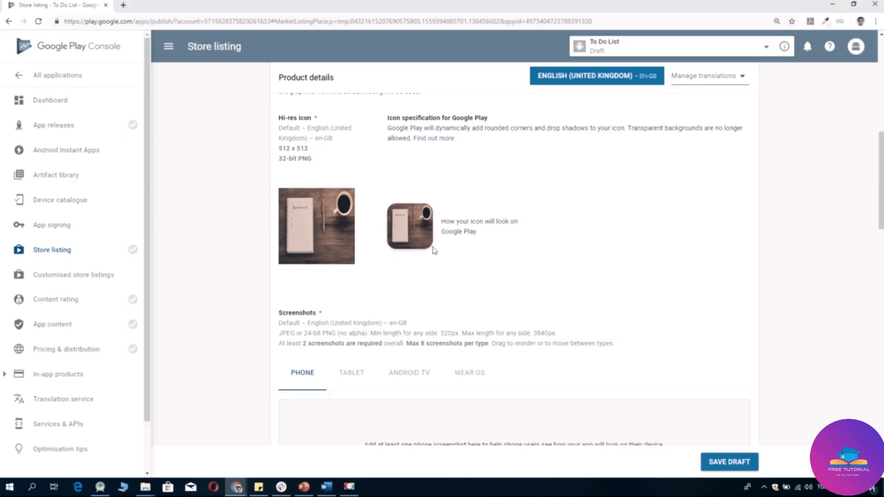
scroll(499, 217, "down", 1)
Upload screen shot.PNG and screen shot 2.PNG together as the phone screenshots.
scroll(499, 218, "down", 2)
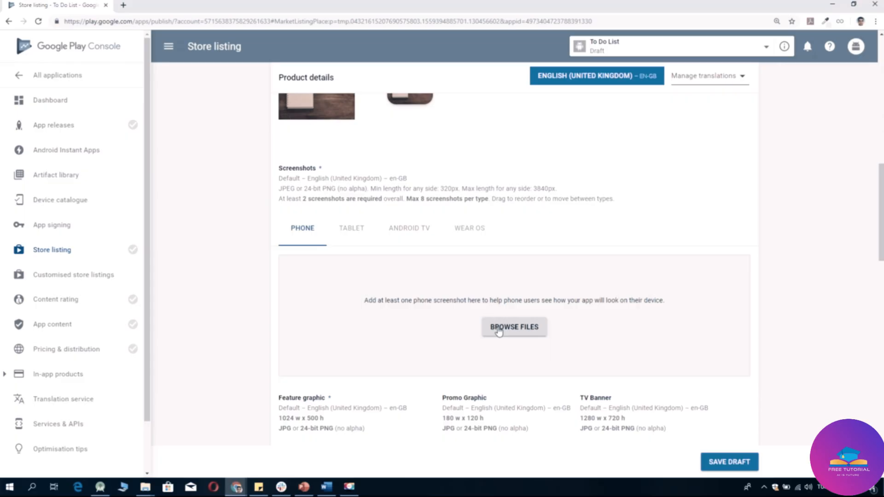
left_click(347, 235)
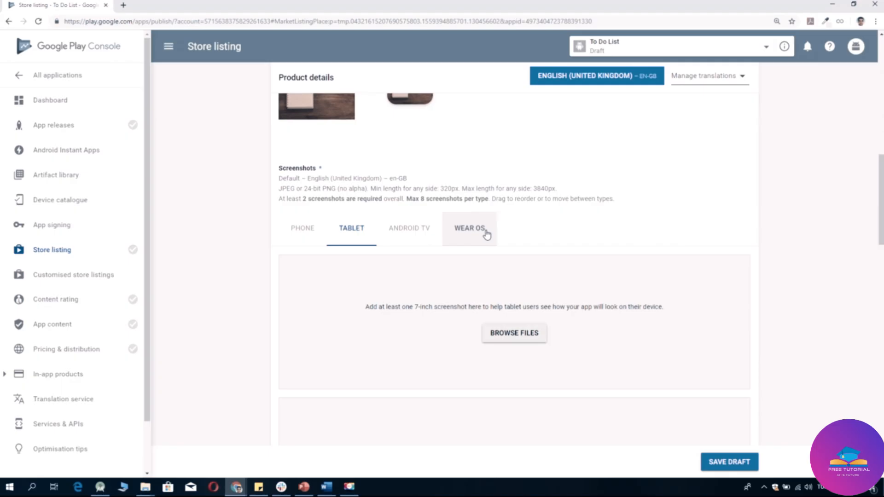
left_click(286, 229)
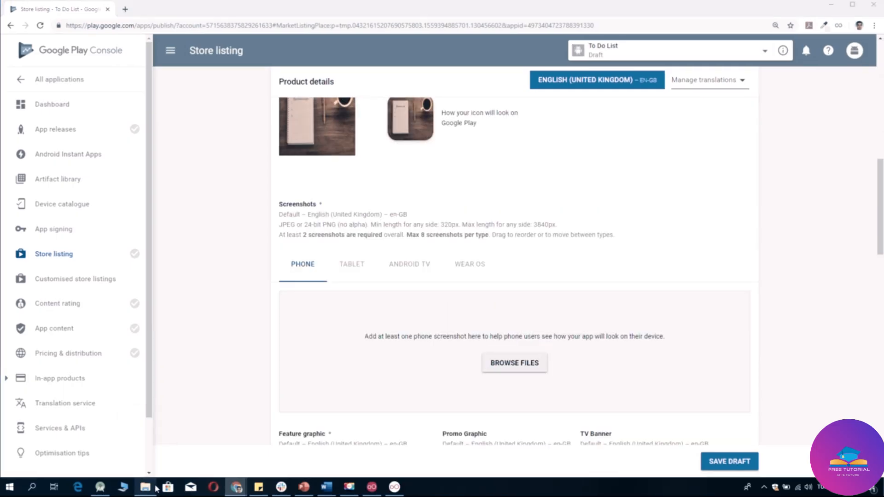
left_click(156, 487)
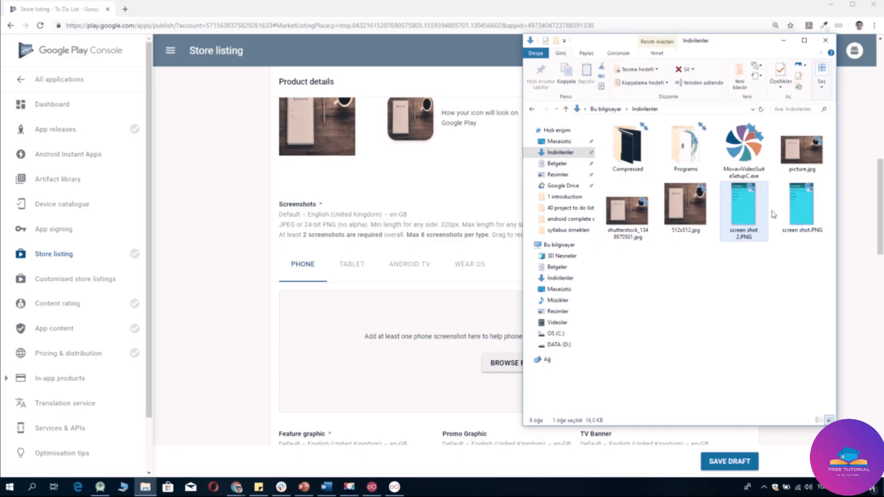
left_click(778, 275)
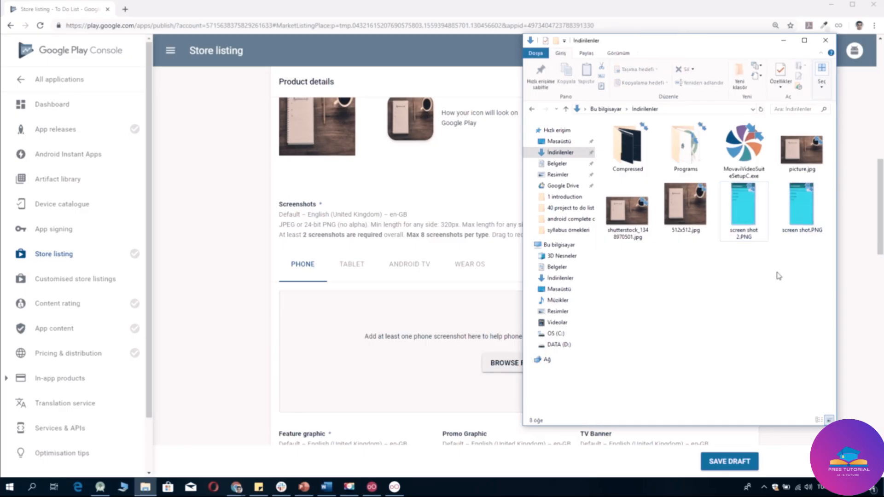
left_click(855, 303)
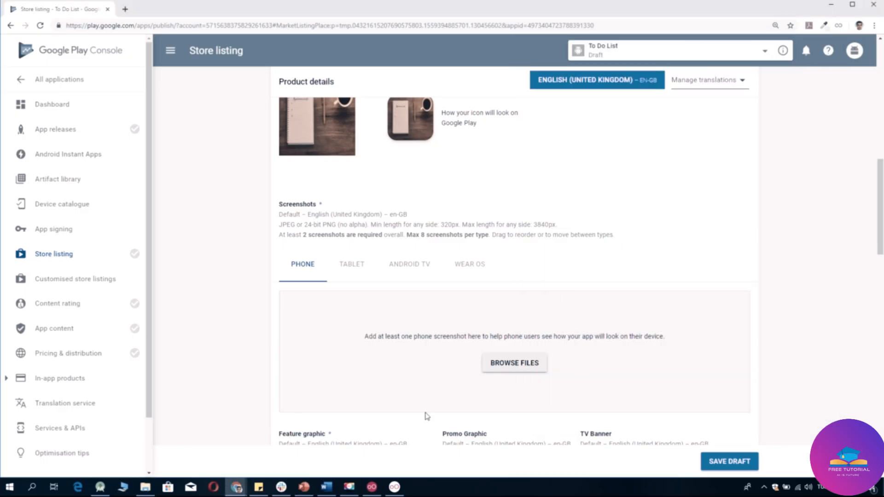
left_click(496, 366)
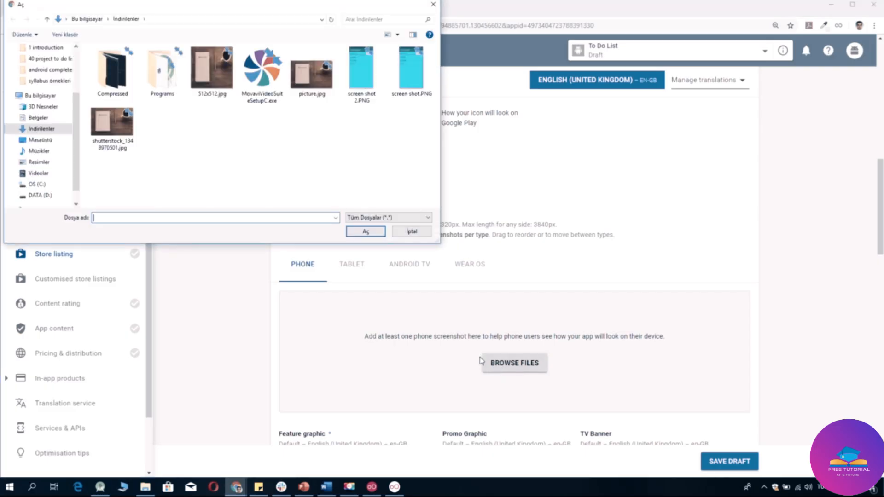
left_click_drag(411, 113, 364, 67)
left_click(365, 231)
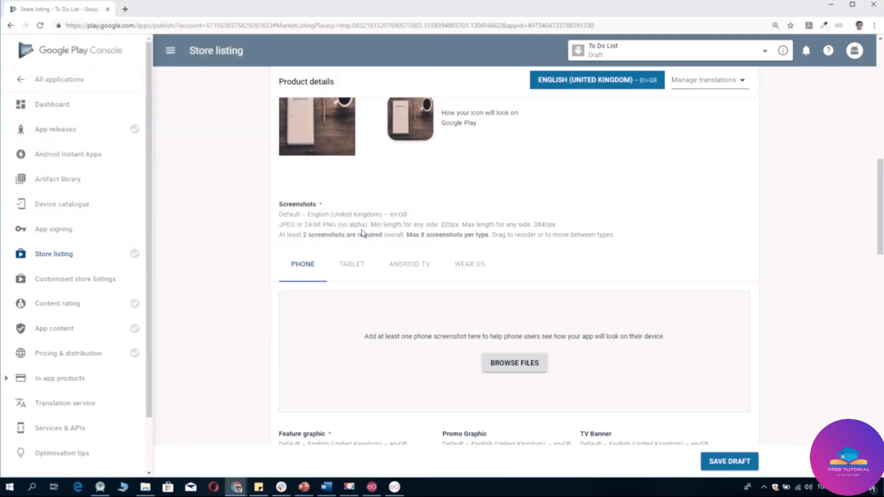
scroll(611, 307, "down", 3)
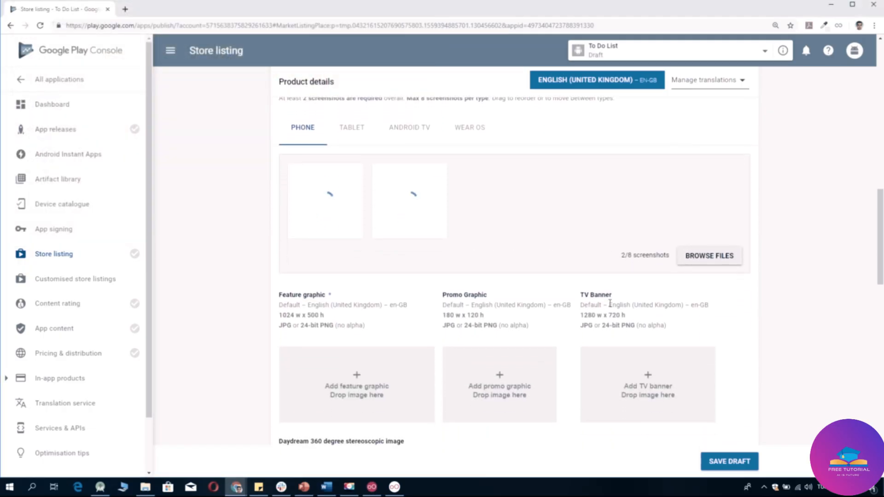
Check the 1024x500.jpg image in İndirilenler, then upload it as the feature graphic.
scroll(610, 301, "down", 2)
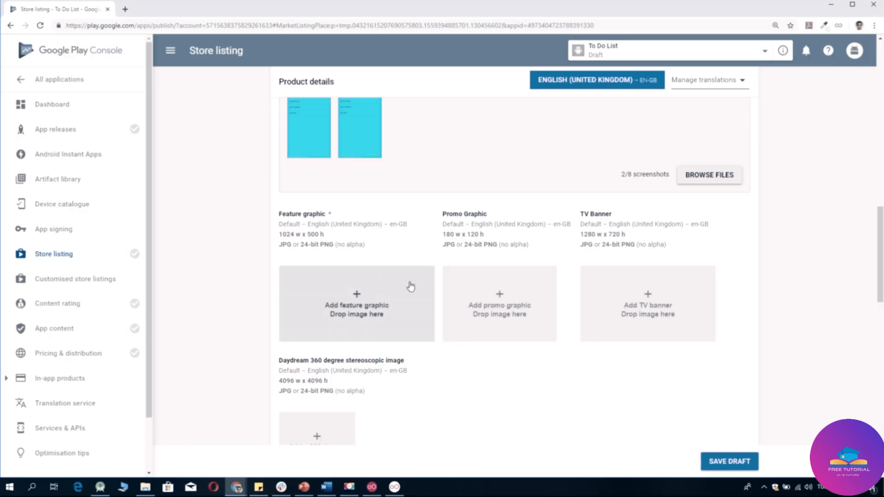
scroll(410, 286, "down", 1)
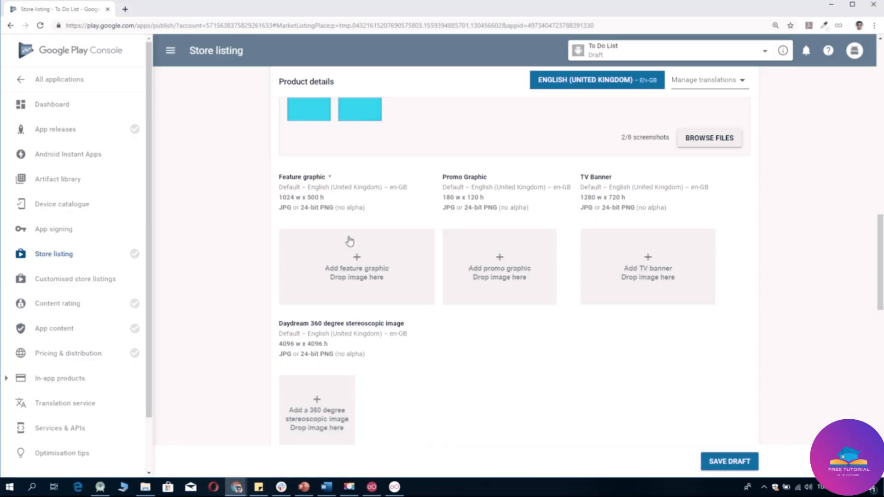
left_click(145, 487)
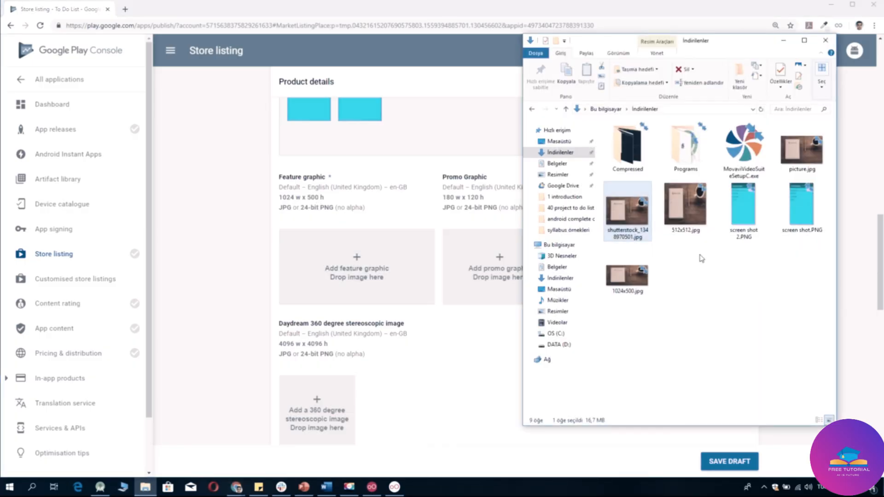
left_click(643, 279)
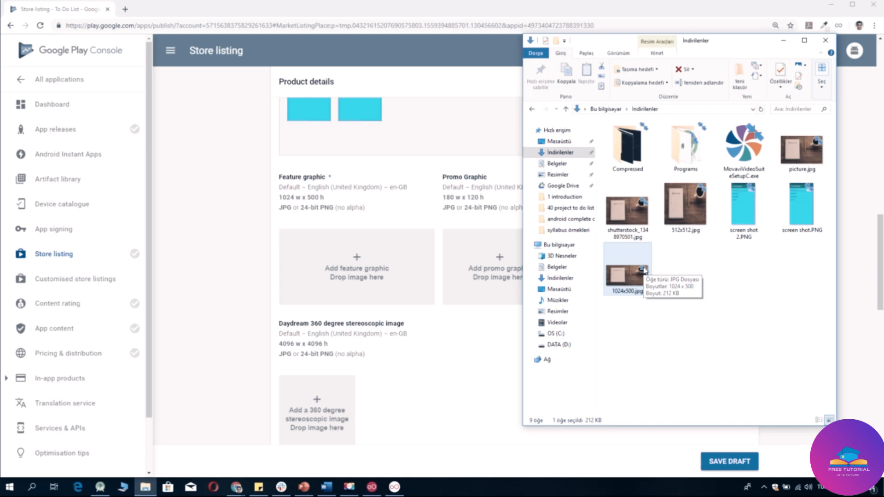
left_click(508, 347)
left_click(380, 265)
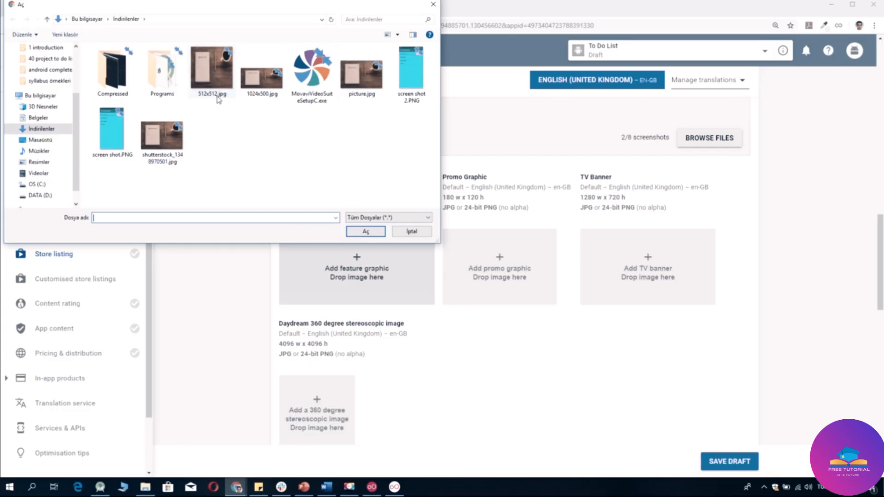
left_click(264, 92)
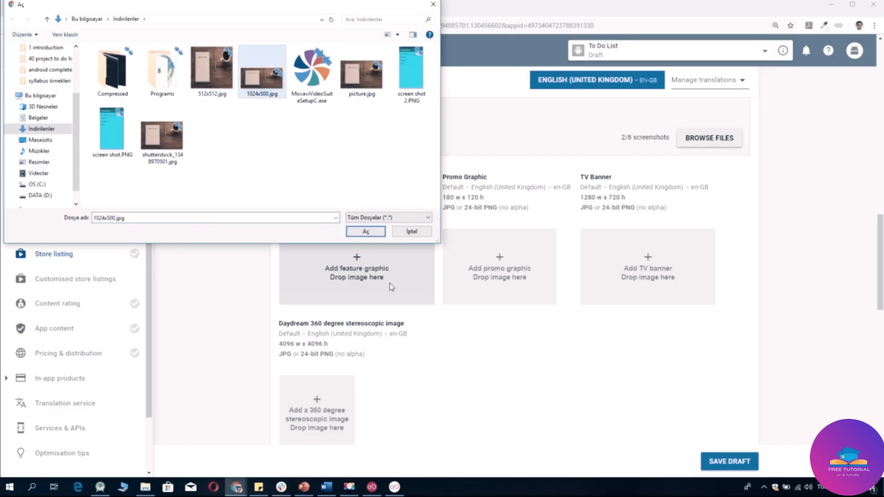
left_click(375, 231)
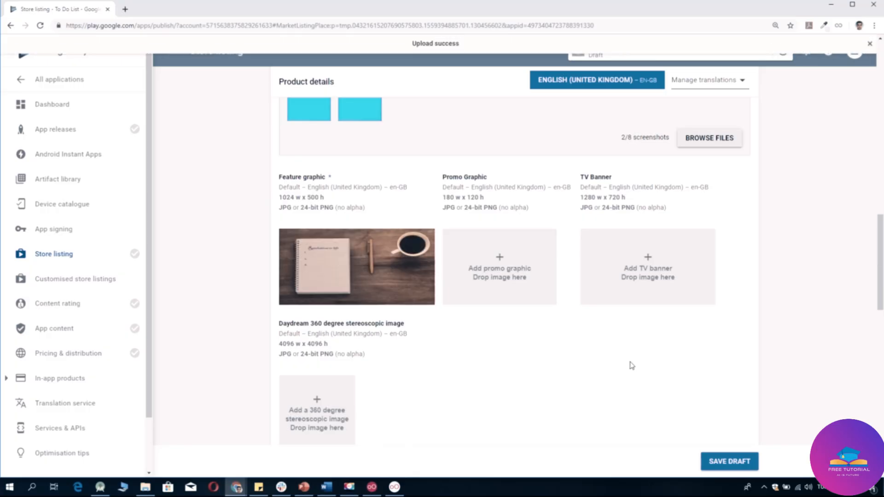
Scroll down to Categorisation and set the application type to Applications.
scroll(632, 366, "down", 5)
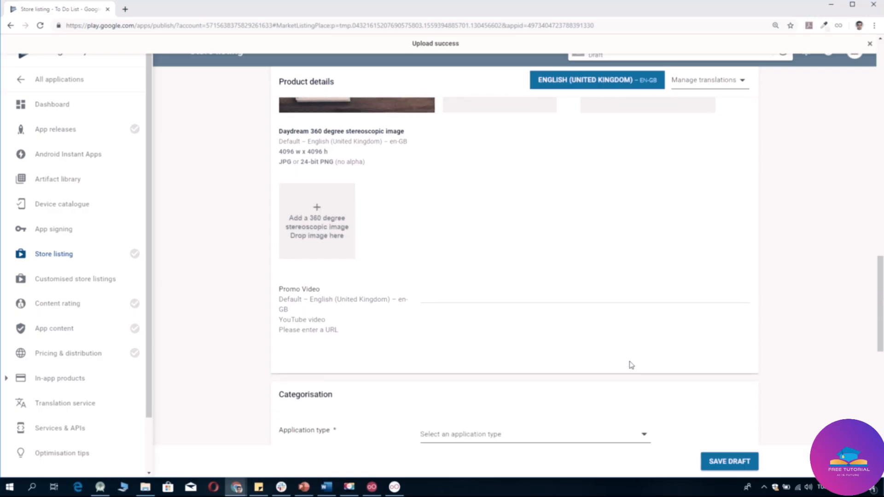
scroll(631, 366, "down", 1)
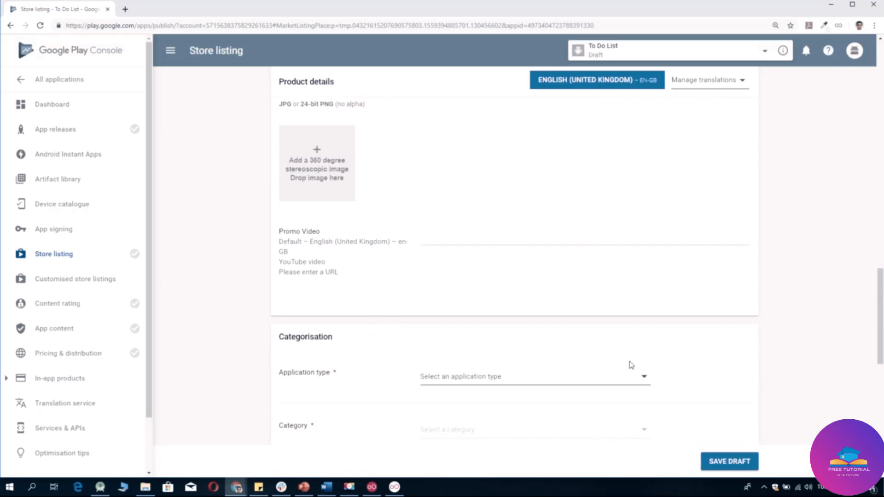
scroll(626, 217, "up", 4)
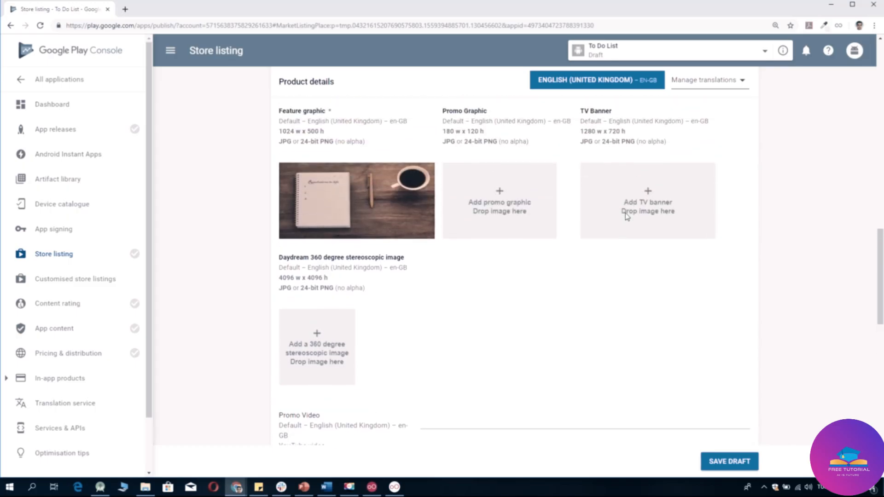
scroll(616, 343, "down", 1)
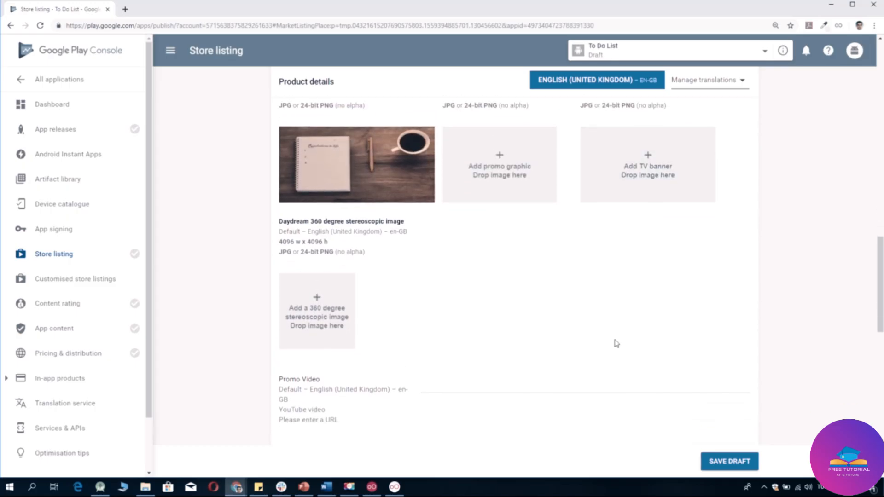
scroll(616, 343, "down", 3)
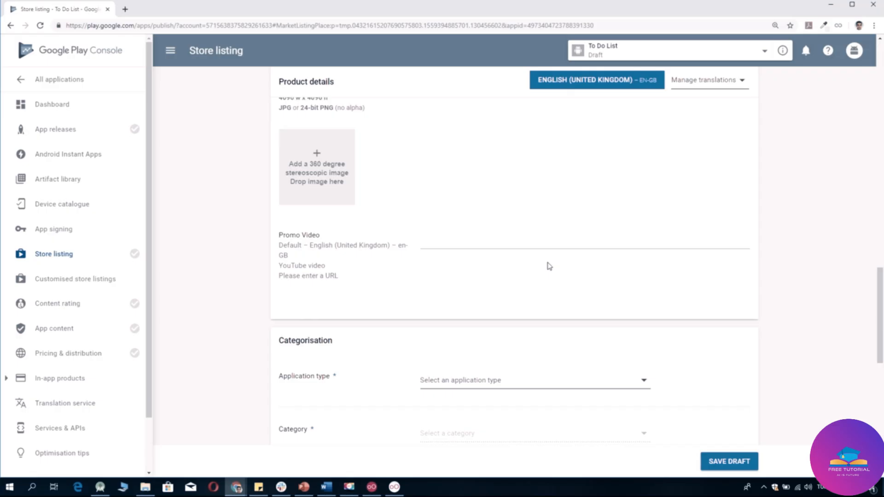
scroll(576, 337, "down", 2)
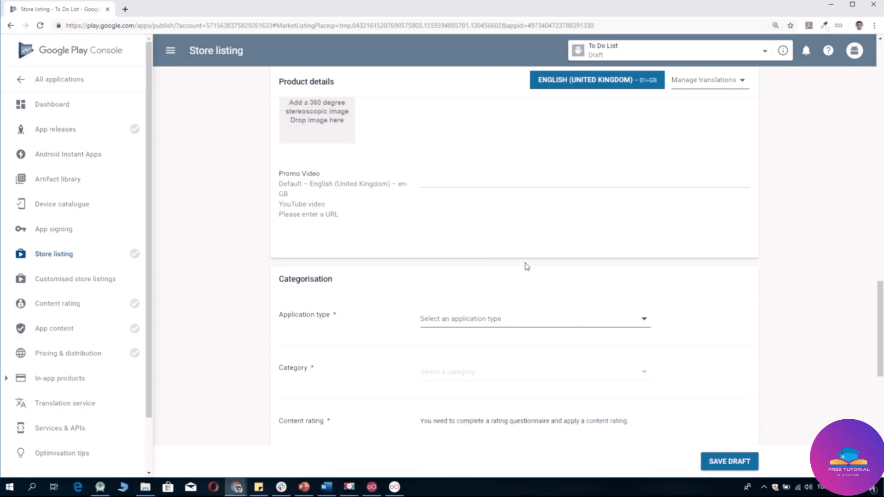
scroll(527, 267, "down", 1)
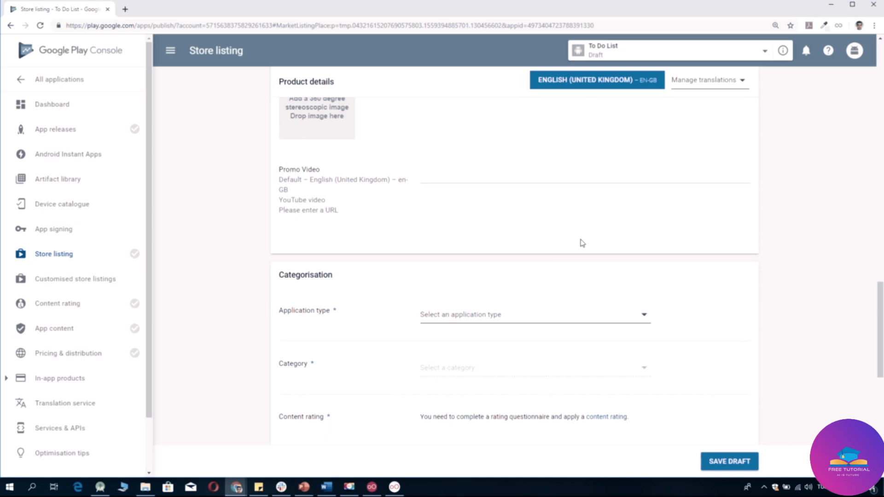
scroll(581, 242, "down", 2)
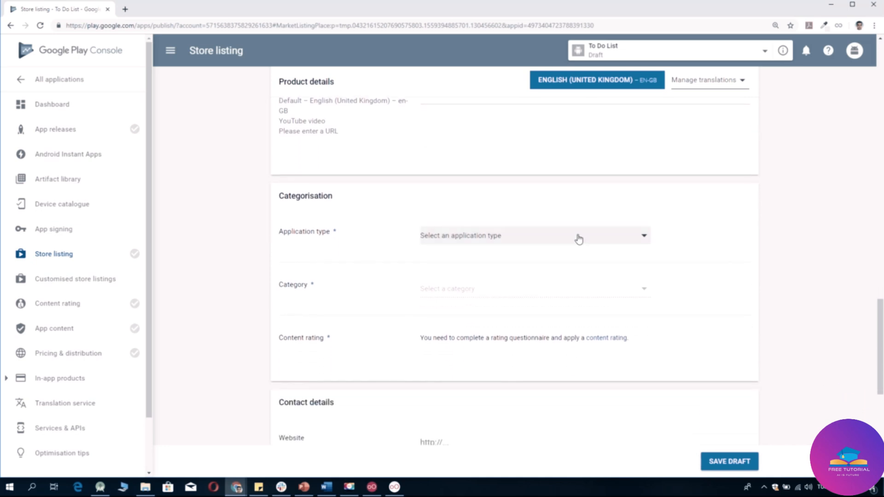
left_click(579, 239)
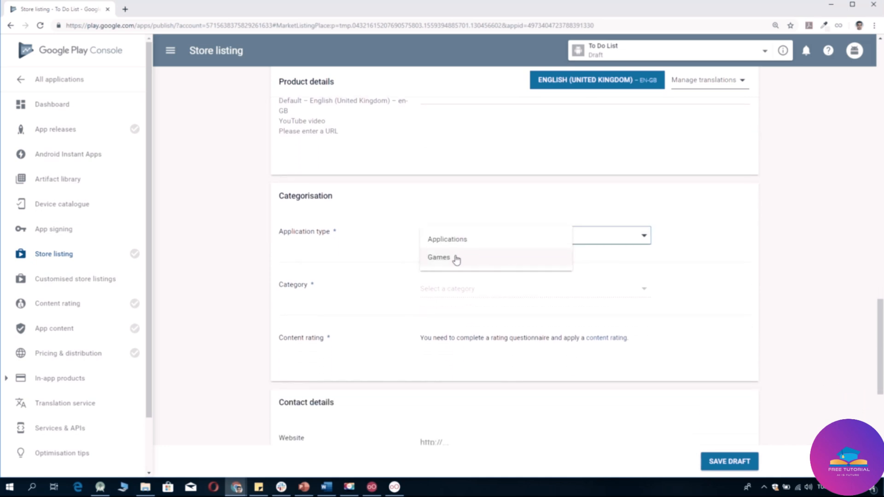
left_click(456, 239)
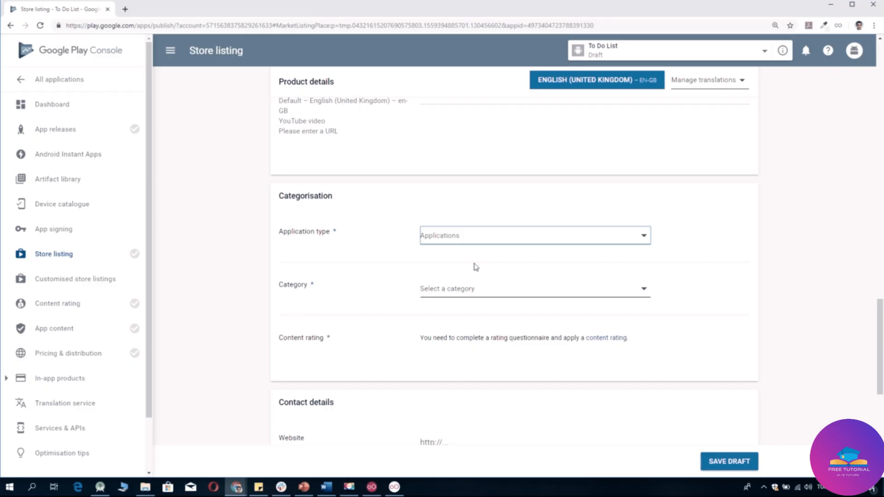
Choose Lifestyle as the app's category.
left_click(504, 297)
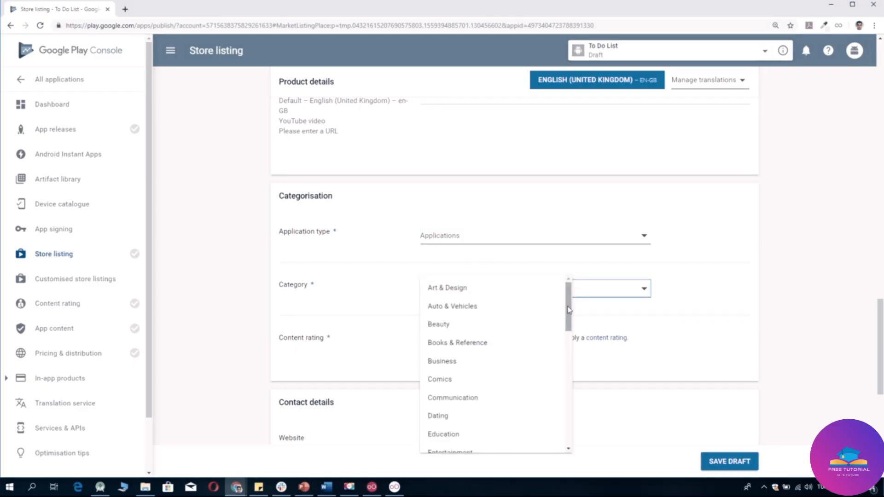
left_click_drag(570, 310, 569, 375)
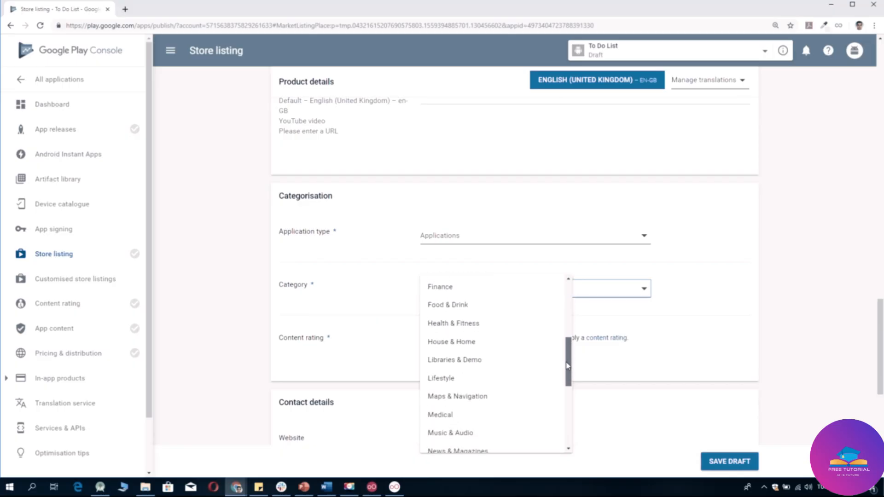
left_click(480, 371)
left_click_drag(880, 363, 880, 400)
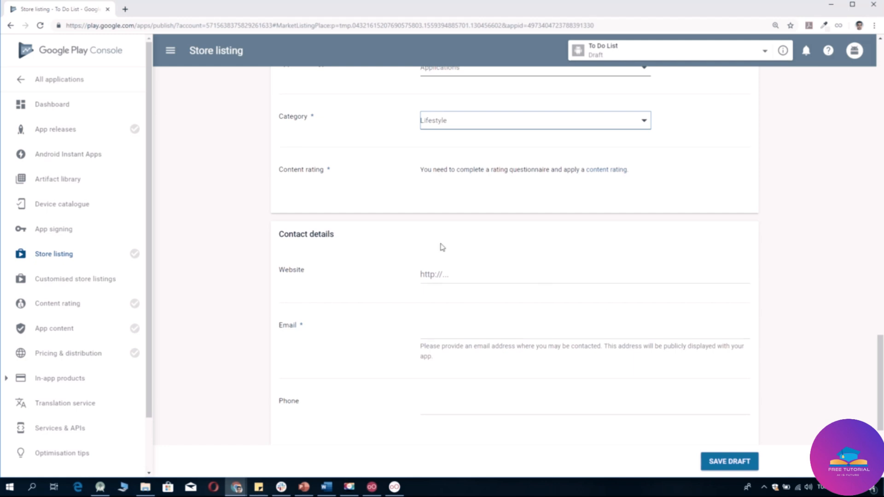
Fill the contact Email field from the autofill suggestion, then scroll to Privacy Policy.
left_click(464, 275)
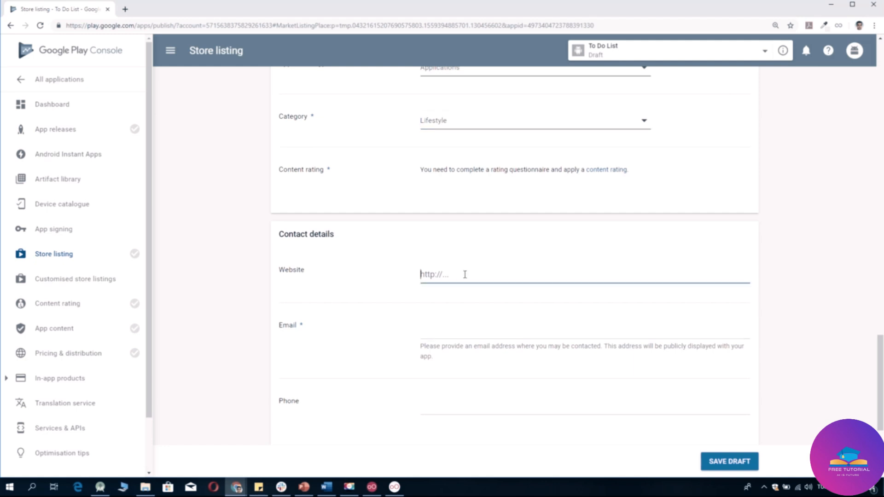
left_click(466, 330)
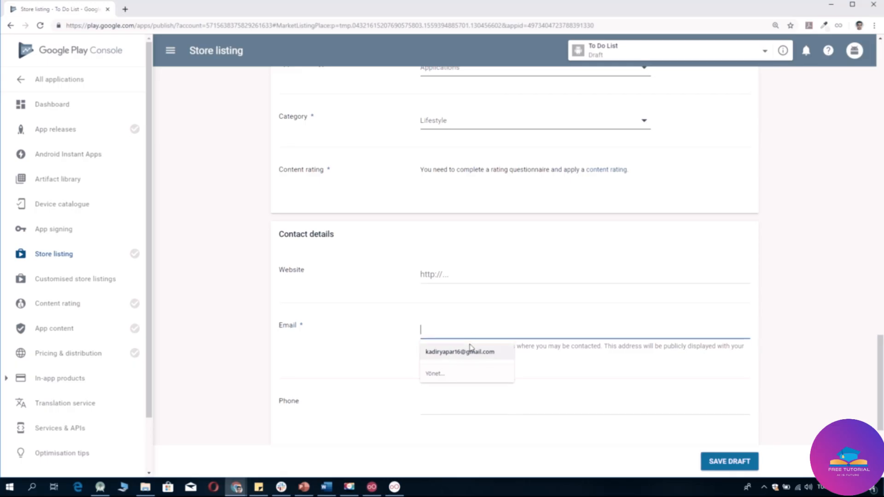
left_click(469, 351)
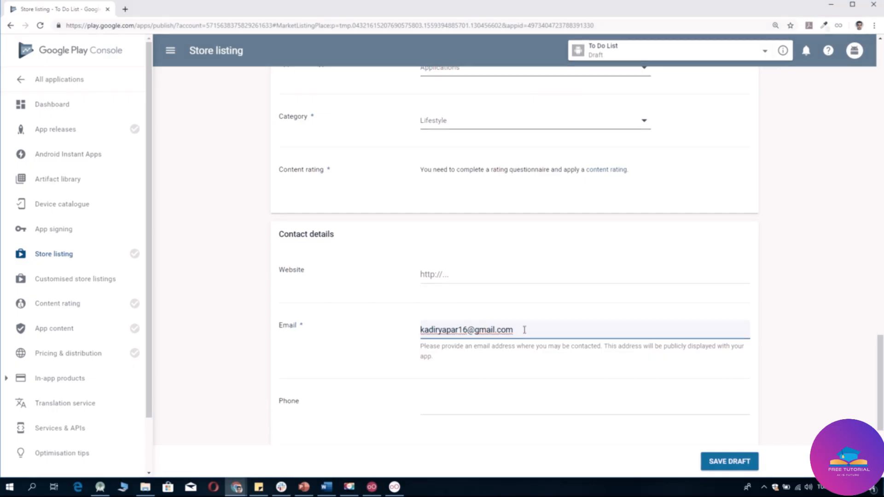
left_click(460, 393)
scroll(529, 389, "down", 1)
scroll(531, 389, "down", 3)
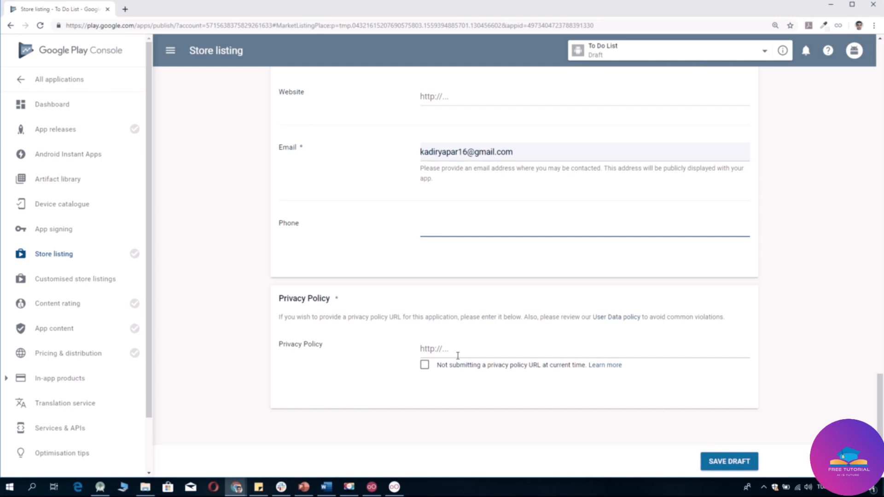
Tick 'Not submitting a privacy policy URL', save the draft, and go to Content rating.
left_click(424, 366)
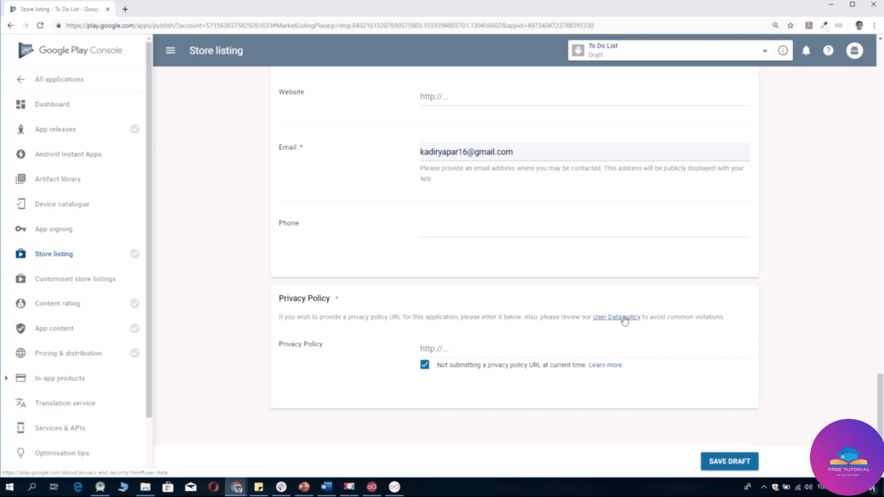
left_click(738, 466)
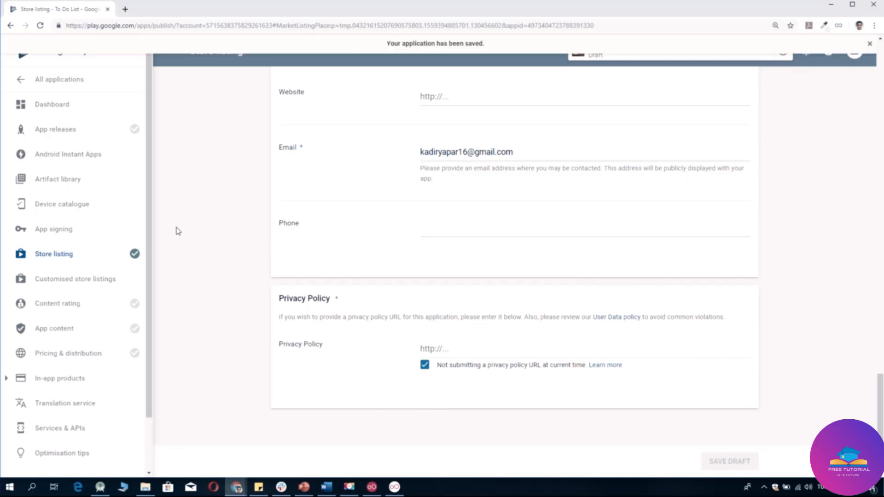
mouse_move(134, 257)
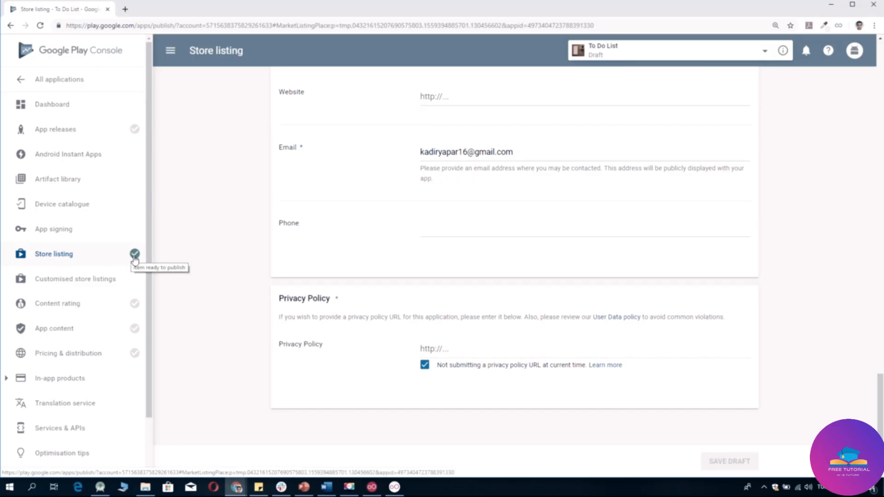
left_click(83, 306)
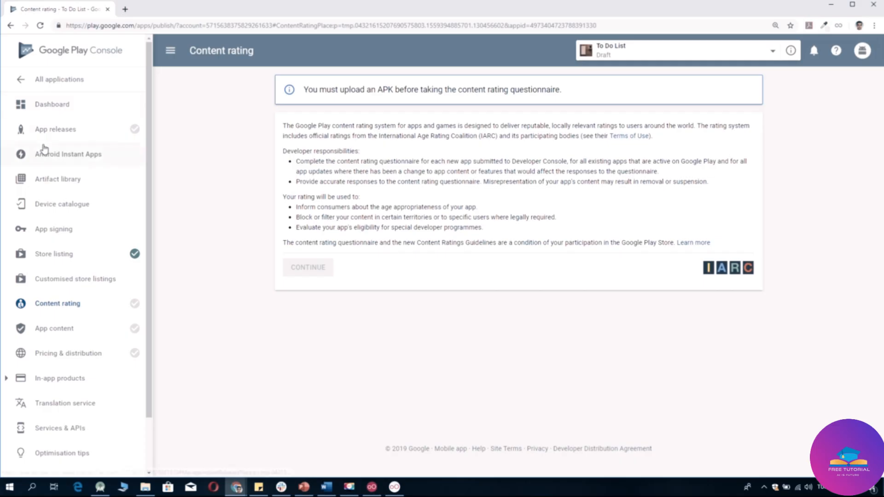
Go to App releases and manage the Production track.
left_click(47, 131)
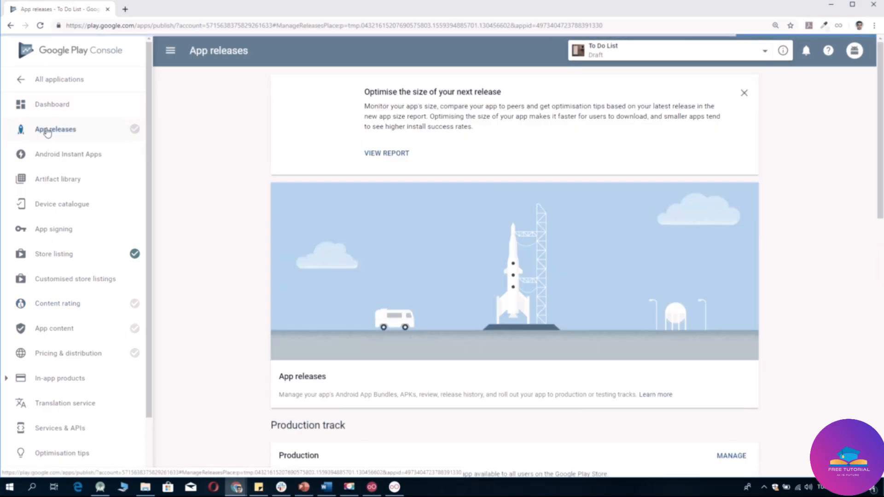
scroll(525, 241, "down", 3)
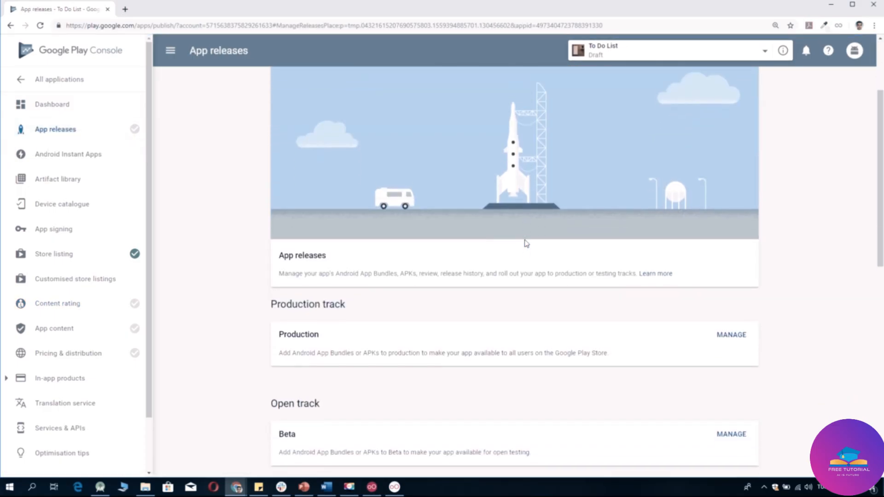
scroll(527, 243, "down", 1)
scroll(526, 243, "up", 4)
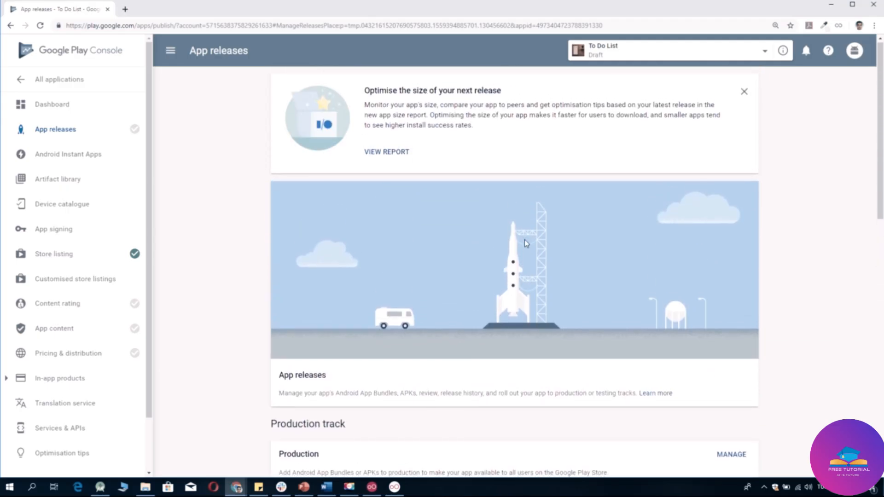
scroll(527, 243, "down", 7)
scroll(527, 243, "down", 3)
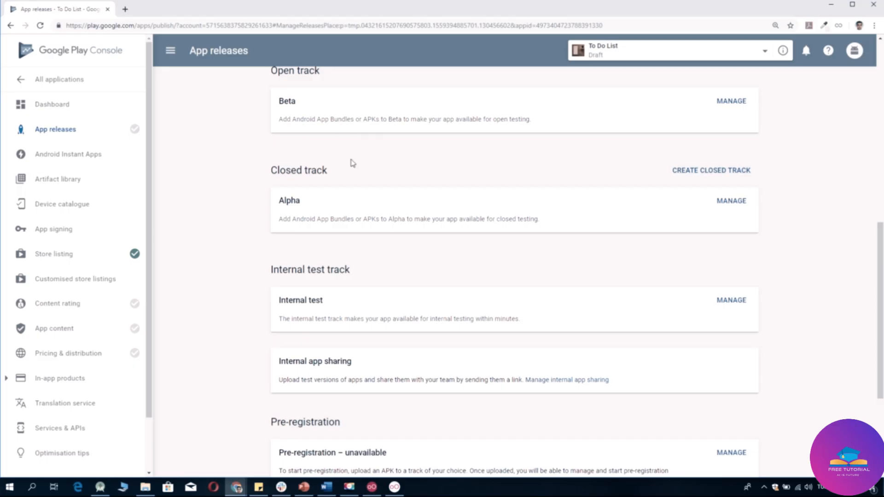
scroll(371, 205, "down", 3)
scroll(371, 205, "down", 2)
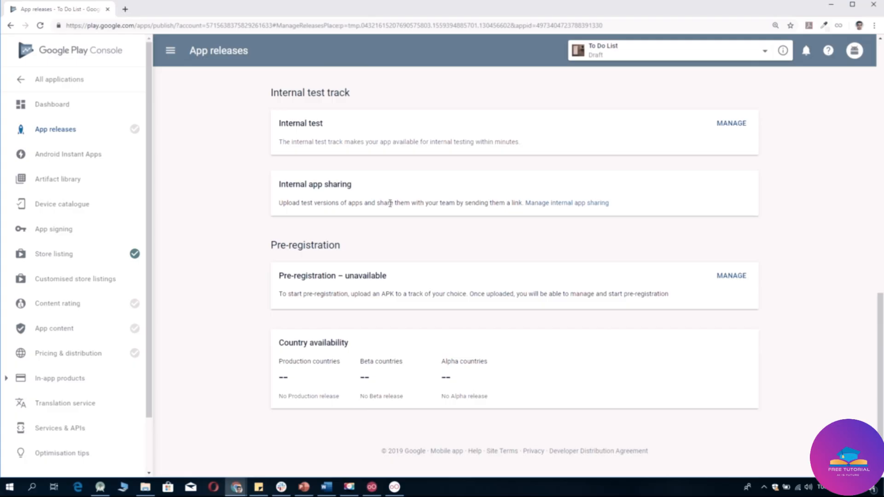
scroll(514, 257, "up", 7)
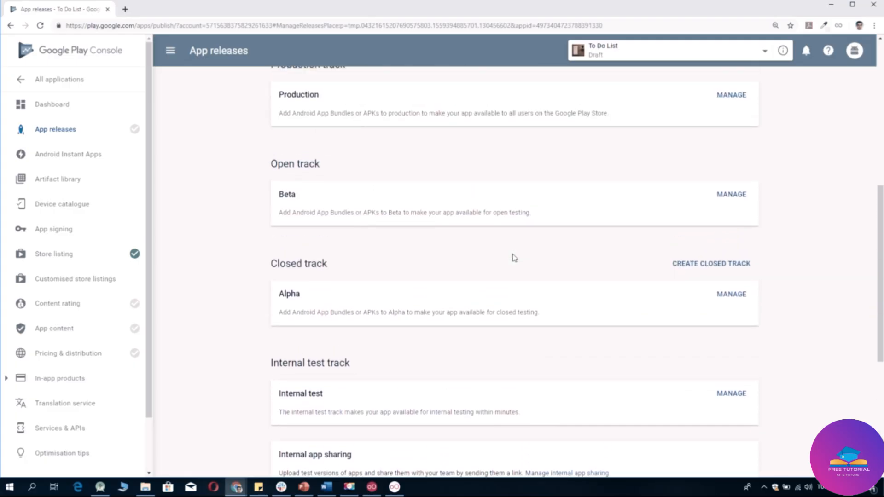
scroll(514, 258, "up", 2)
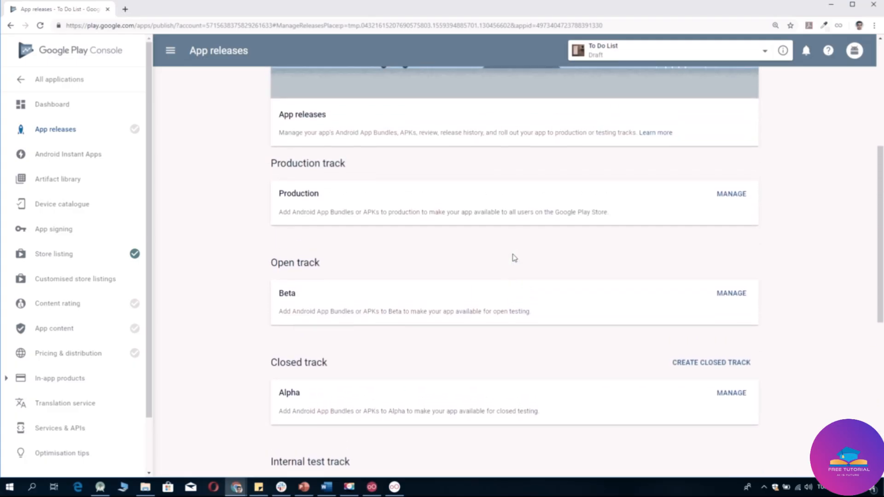
scroll(515, 258, "up", 2)
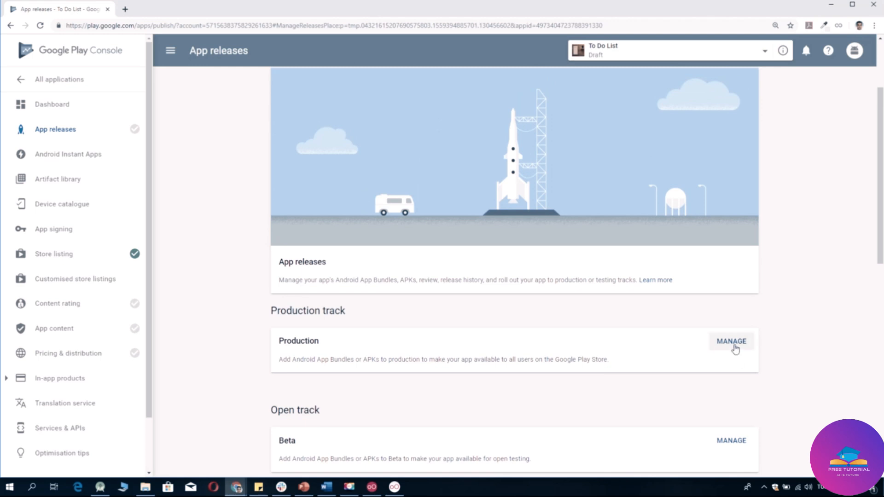
left_click(732, 342)
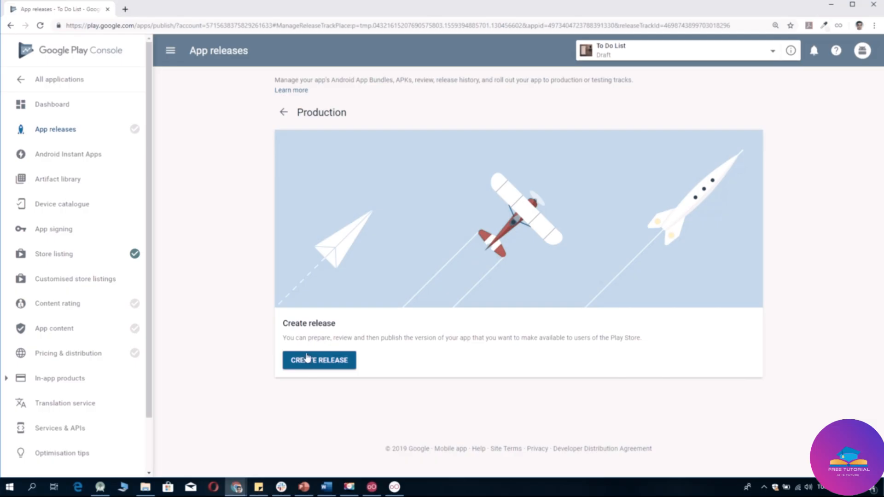
Create a new production release and opt into Google-managed app signing.
left_click(307, 361)
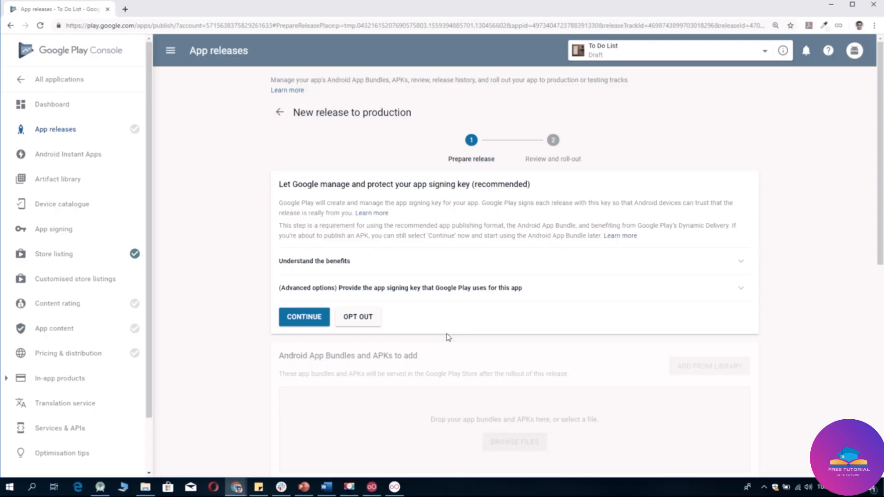
scroll(448, 338, "down", 2)
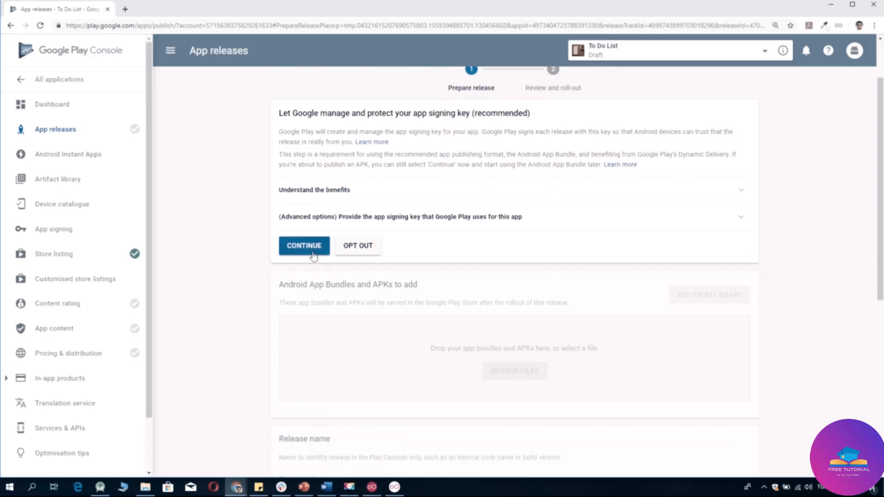
left_click(313, 253)
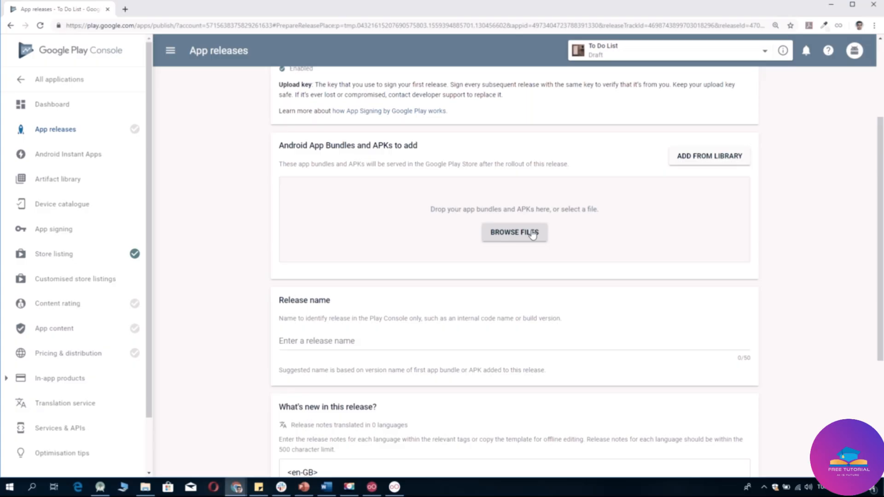
Upload app-release.apk from AndroidStudioProjects > Todolistproject > app > release to the release.
left_click(533, 234)
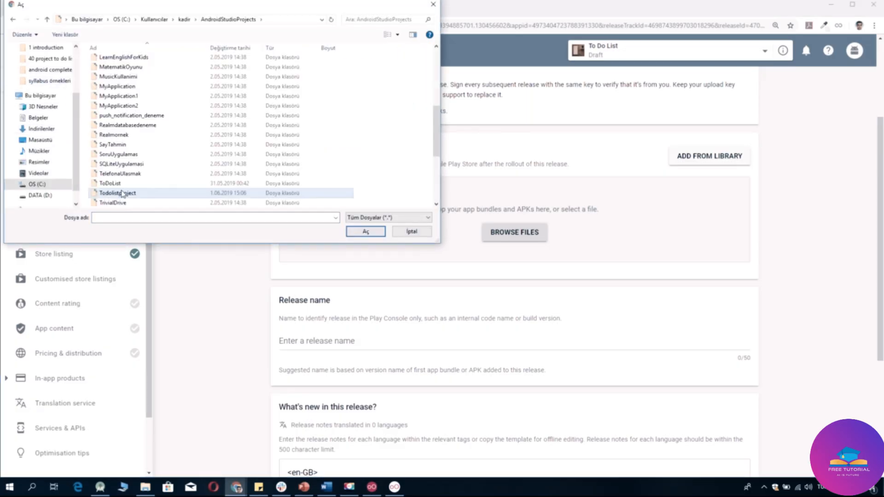
double_click(118, 191)
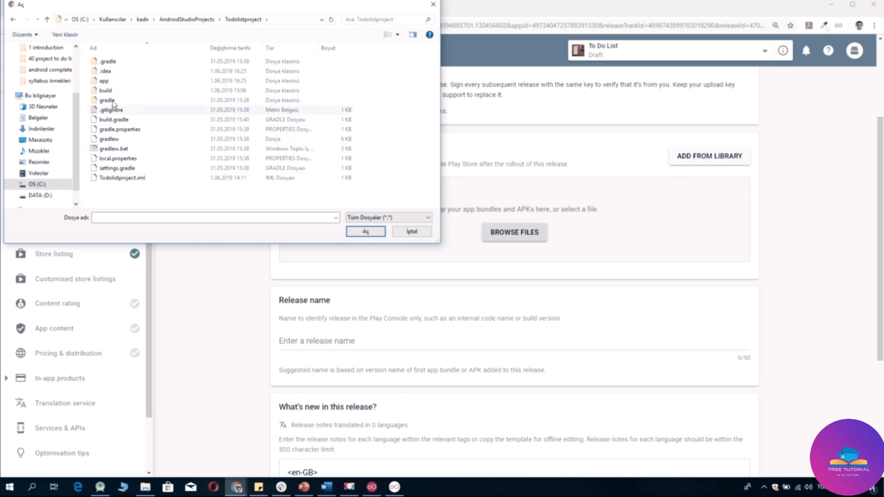
double_click(111, 81)
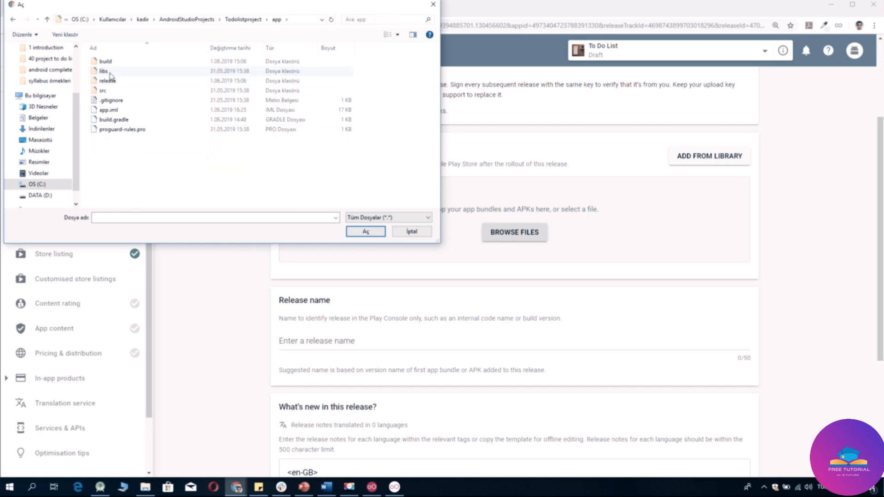
double_click(110, 81)
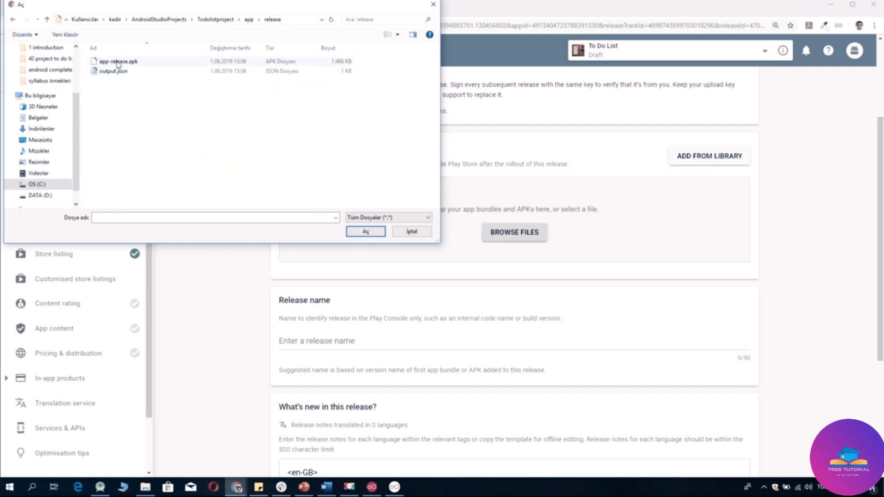
double_click(118, 62)
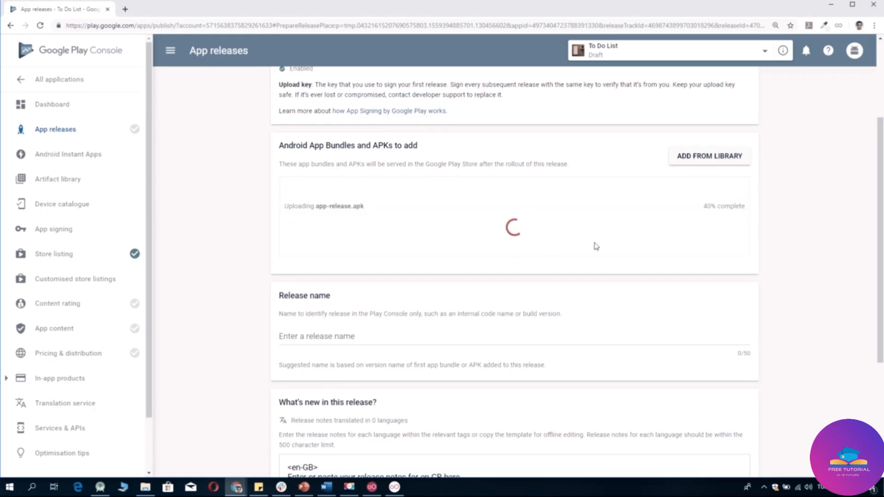
scroll(740, 273, "down", 1)
scroll(740, 273, "down", 1)
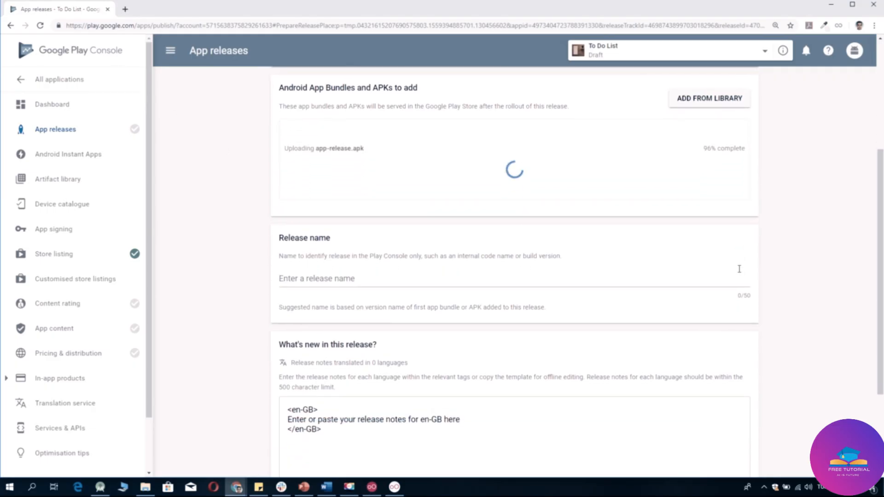
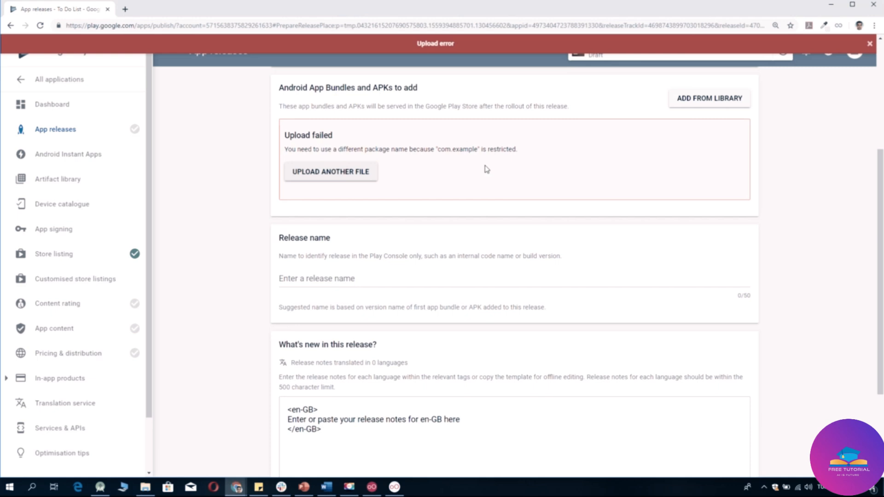
Leave the rejected com.example upload and switch to the Todolistproject in Android Studio.
left_click(110, 487)
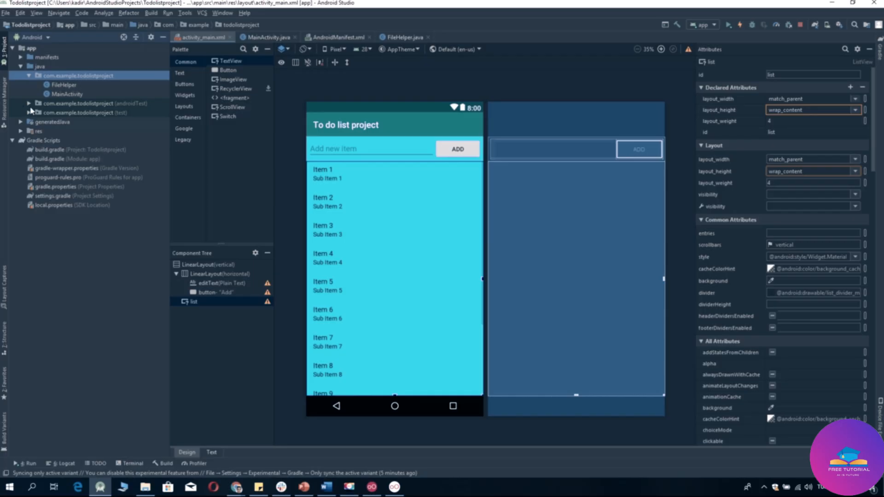
Refactor-rename the example package directory to company, making the package com.company.todolistproject.
left_click(35, 37)
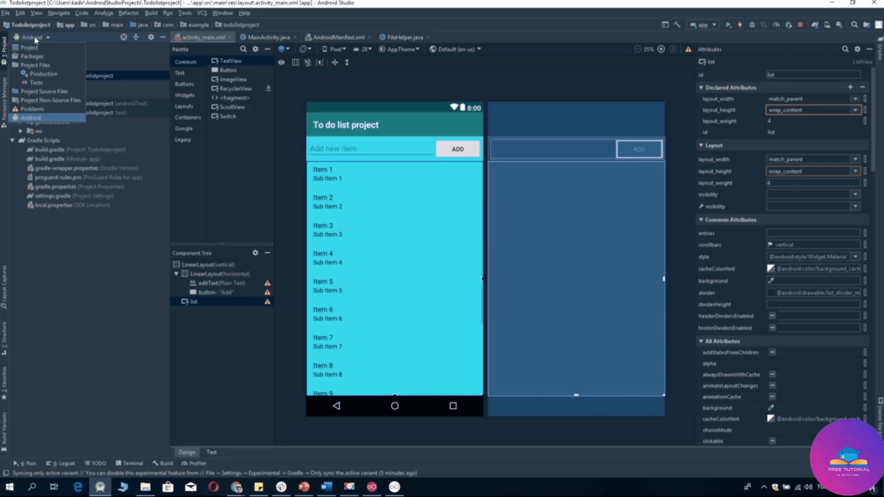
left_click(30, 92)
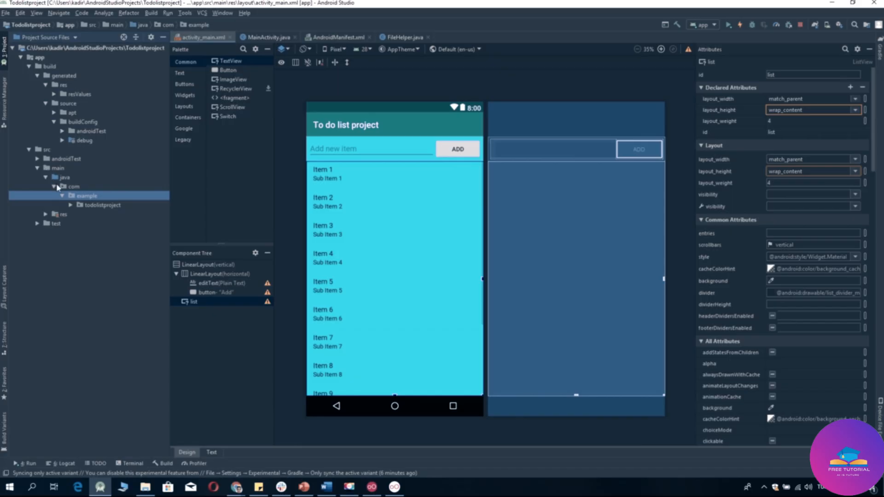
right_click(93, 199)
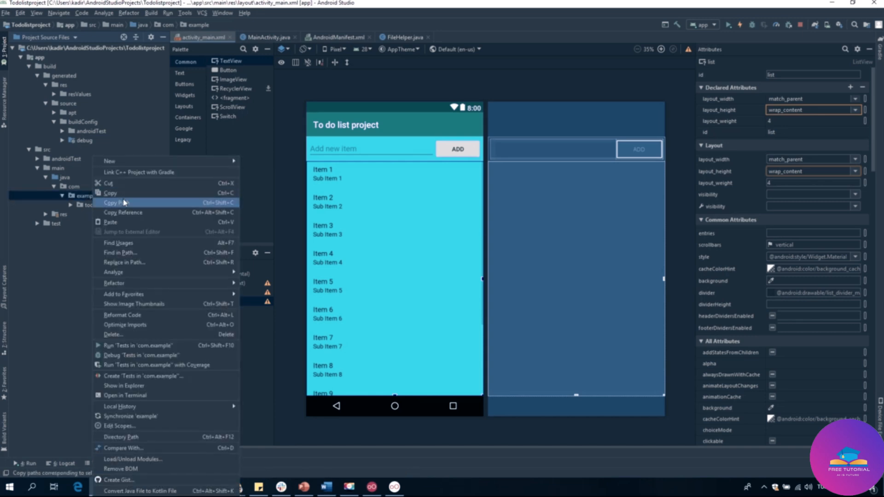
mouse_move(138, 286)
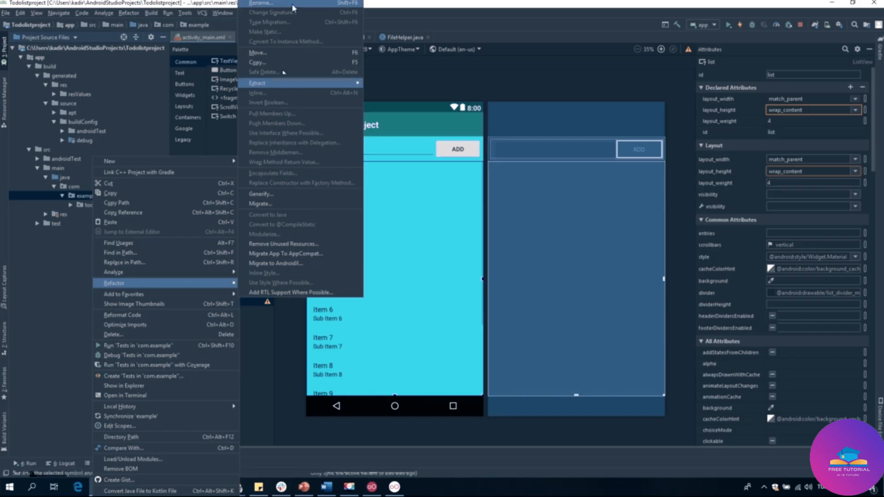
left_click(261, 3)
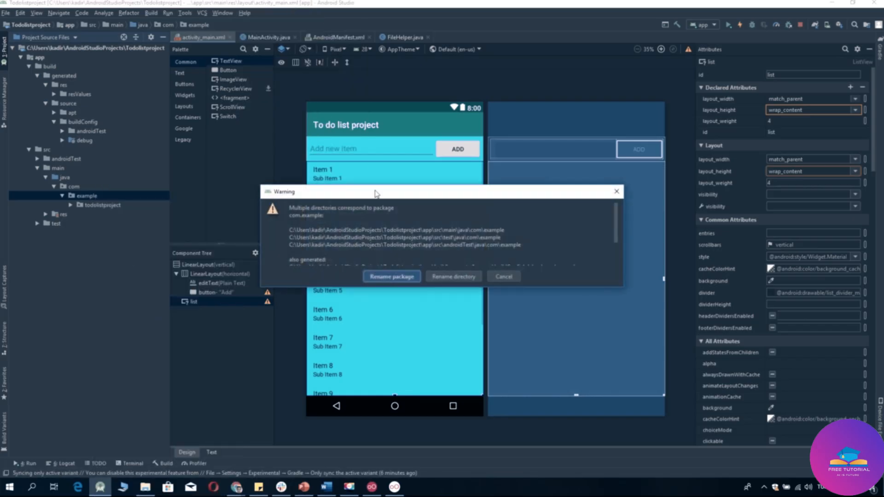
left_click(385, 277)
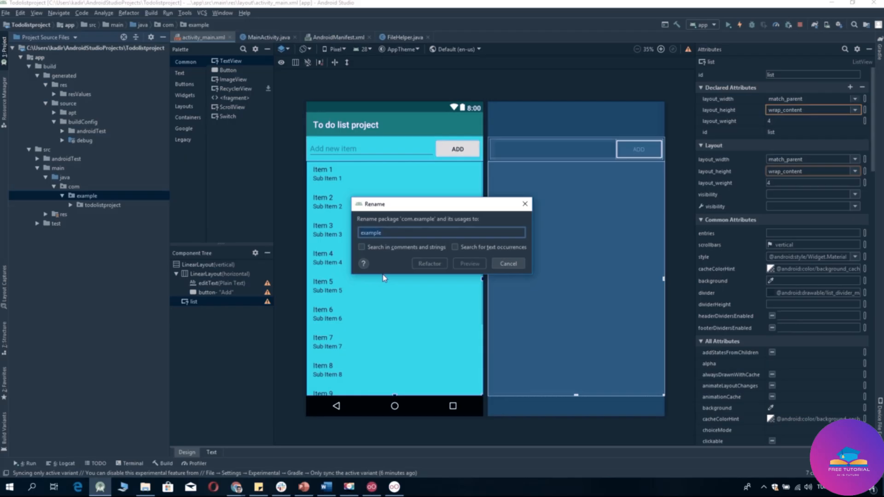
type("c")
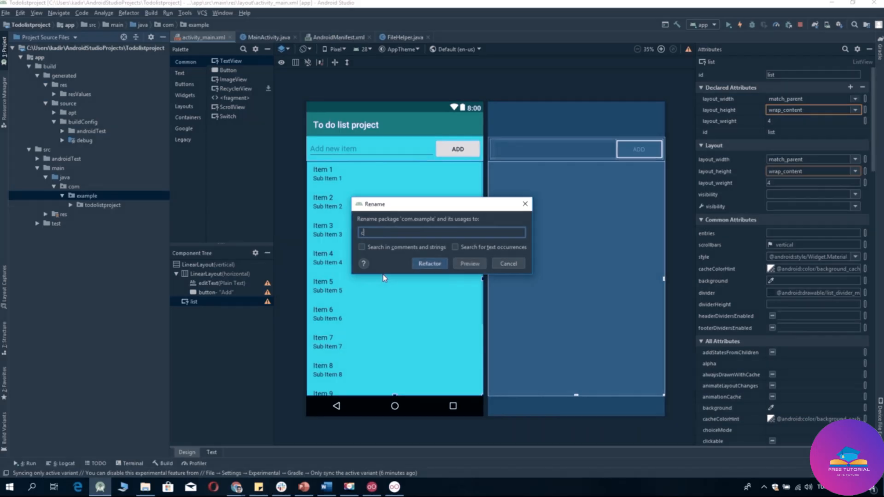
type("ompany")
left_click(429, 264)
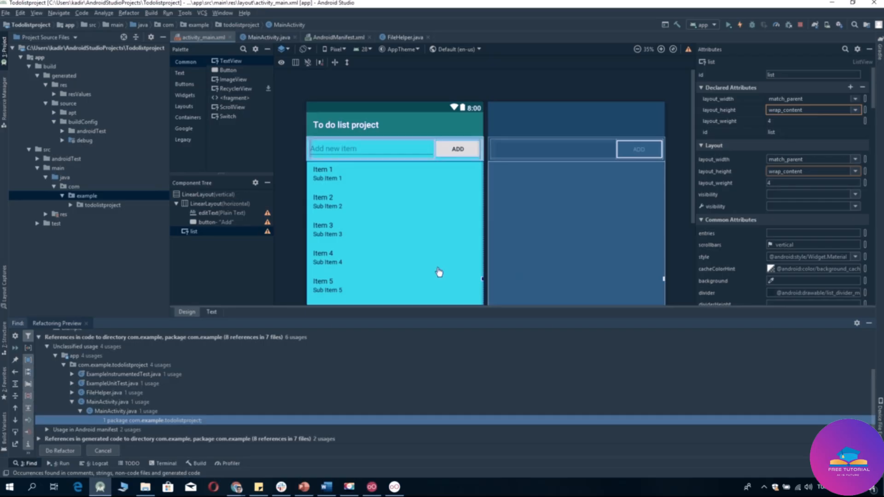
left_click(70, 448)
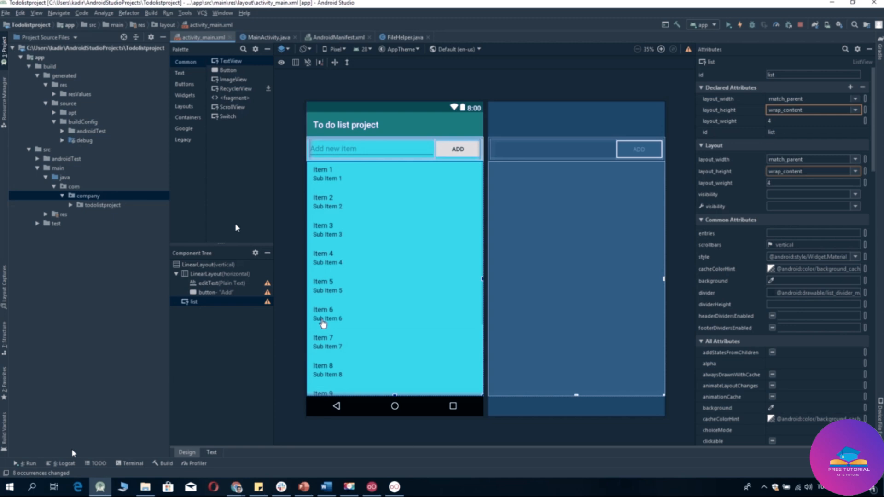
left_click(49, 38)
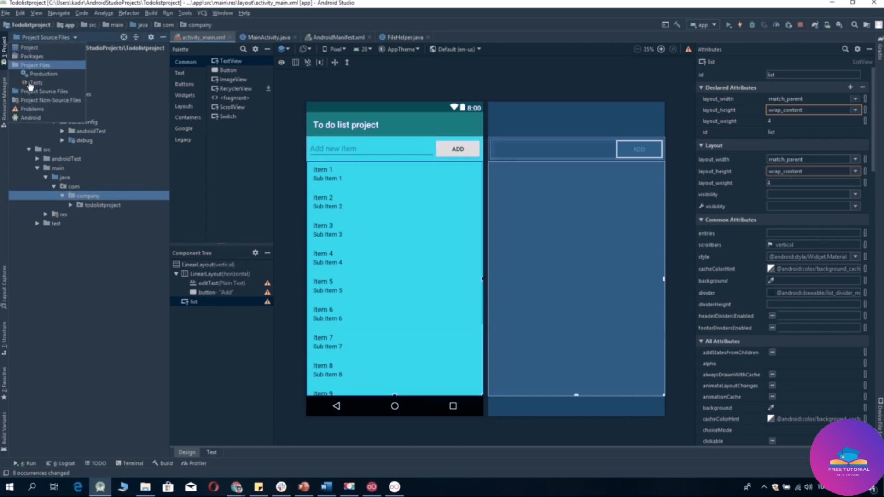
left_click(31, 118)
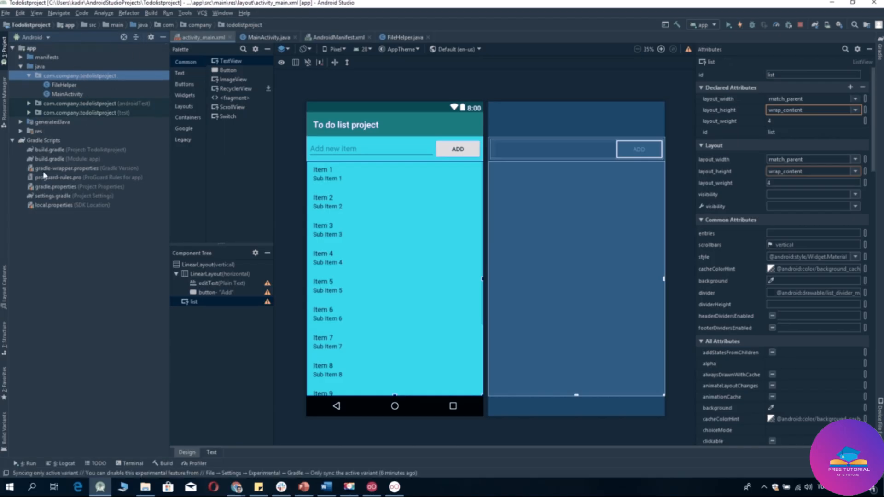
Change applicationId in the app build.gradle to com.company.todolistproject and sync Gradle.
left_click(64, 160)
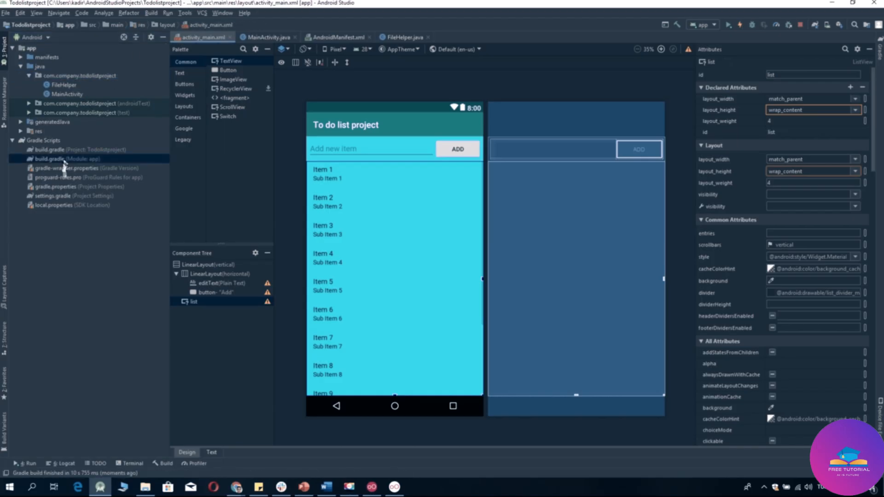
double_click(64, 160)
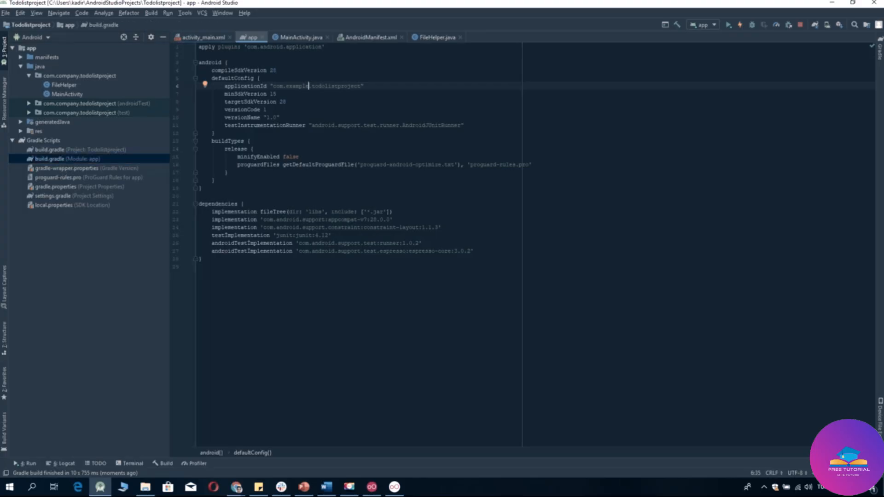
key("BackSpace")
key("BackSpace")
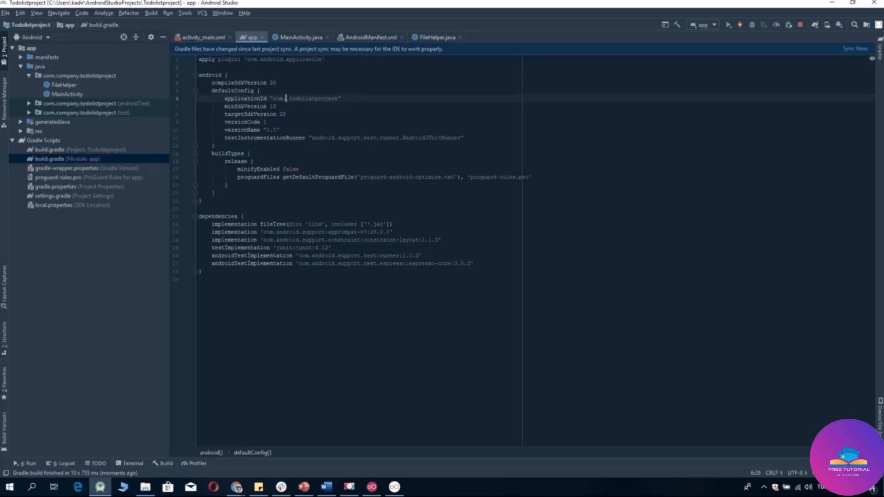
type("ompan")
left_click(848, 53)
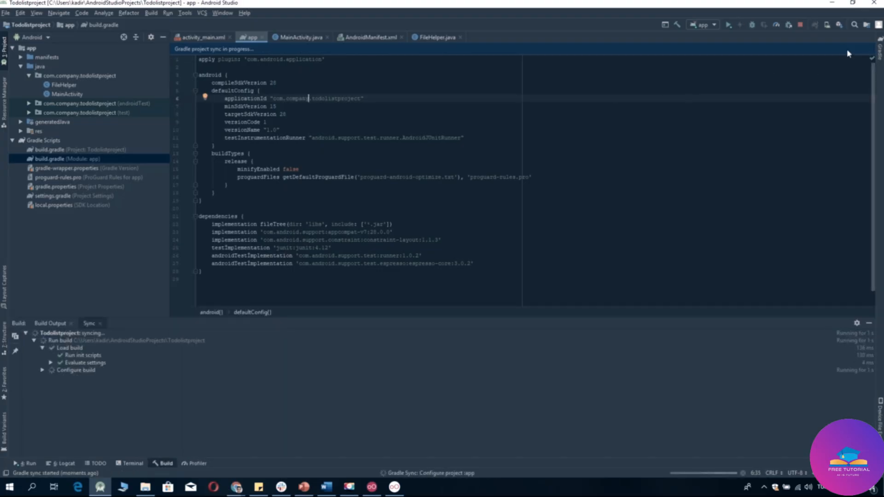
Rebuild the whole project and close the build.gradle editor.
left_click(870, 324)
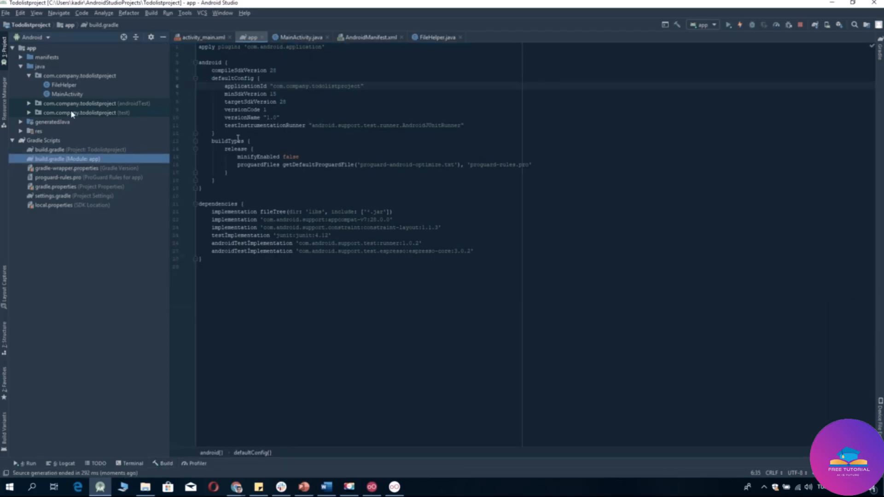
left_click(151, 13)
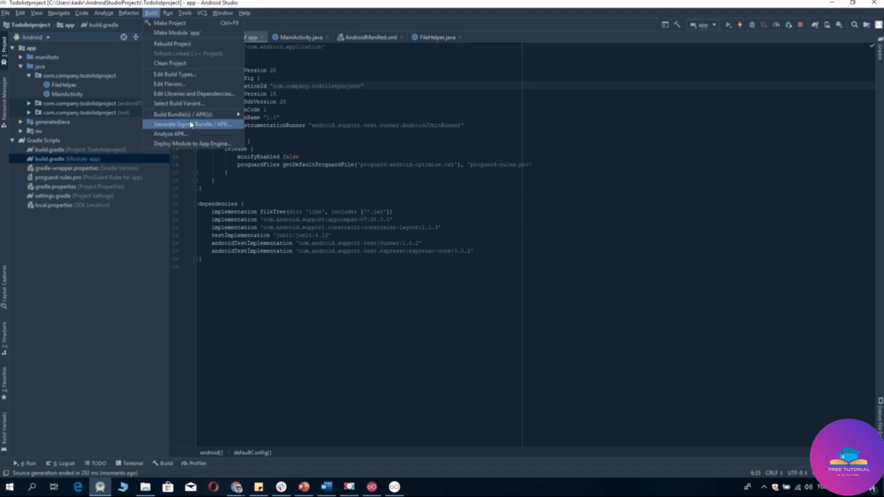
left_click(199, 45)
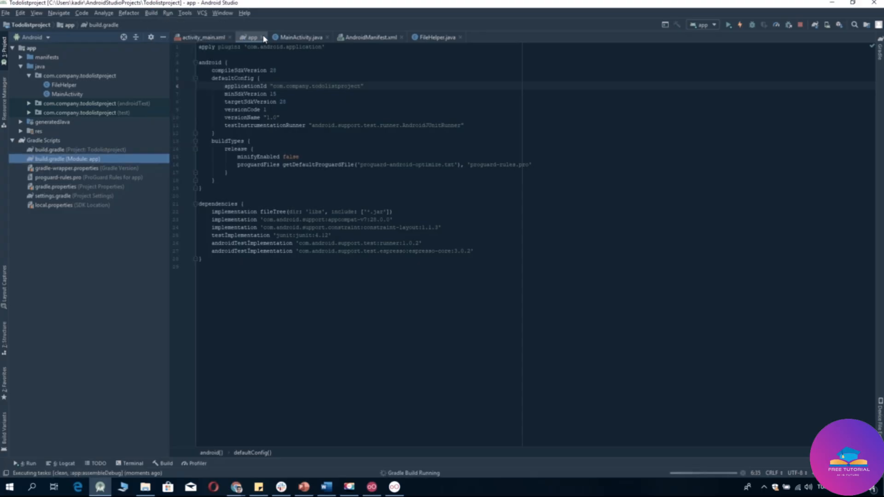
left_click(264, 38)
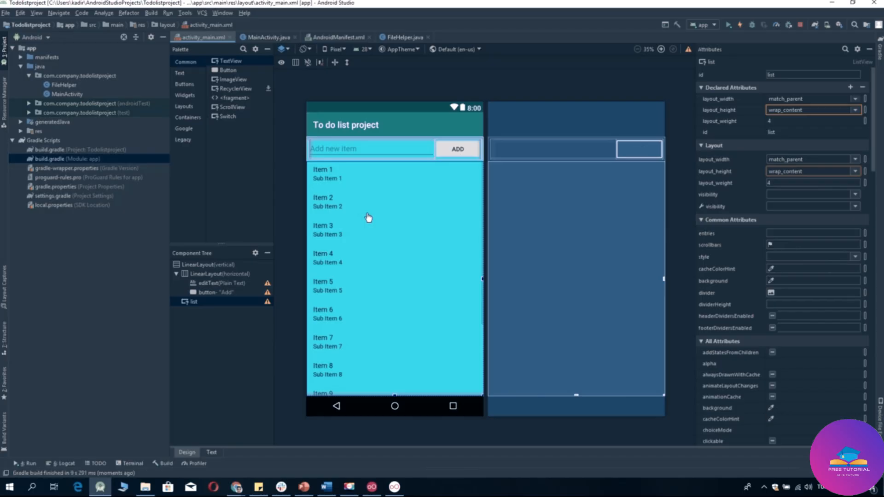
Generate a signed release APK using the existing todolistproject key store.
left_click(151, 13)
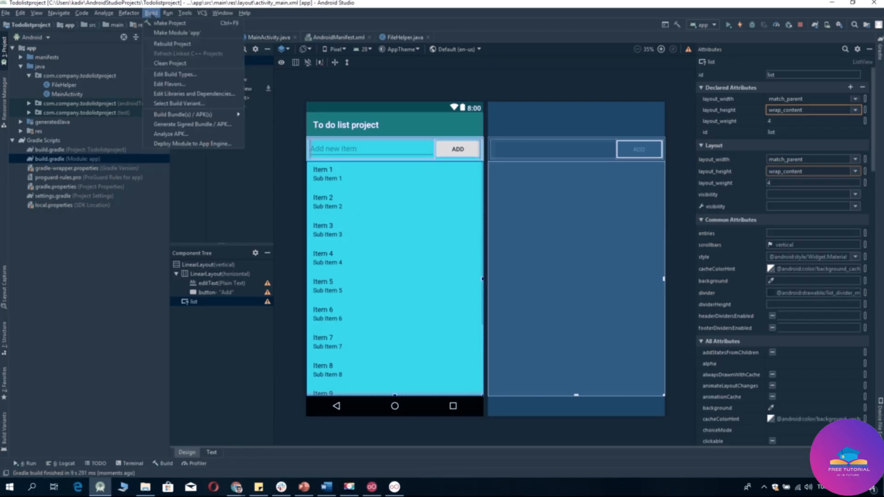
left_click(199, 124)
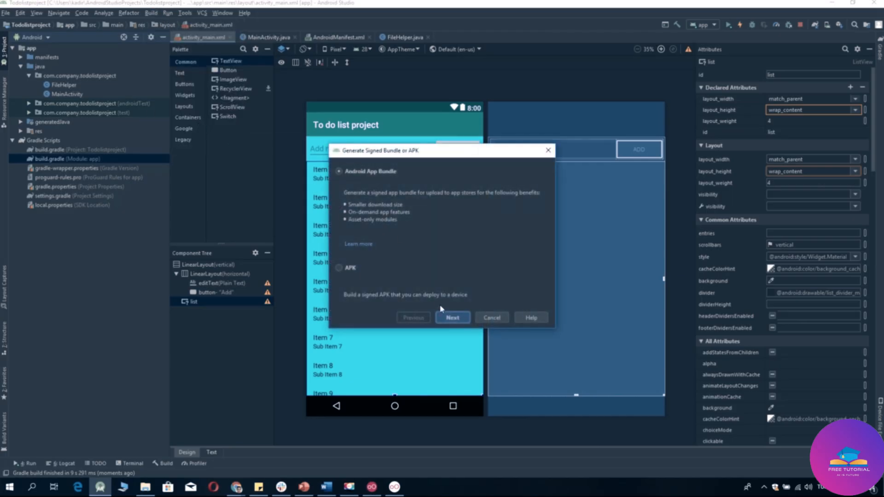
left_click(352, 270)
left_click(465, 318)
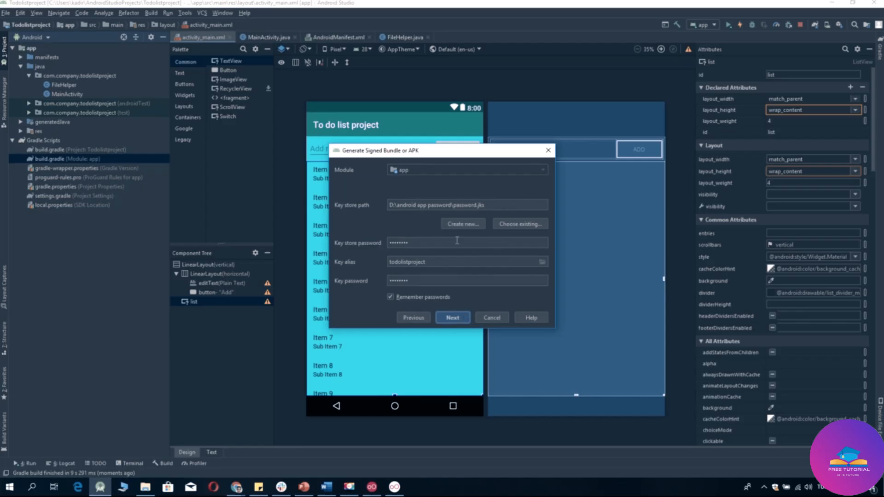
left_click(450, 319)
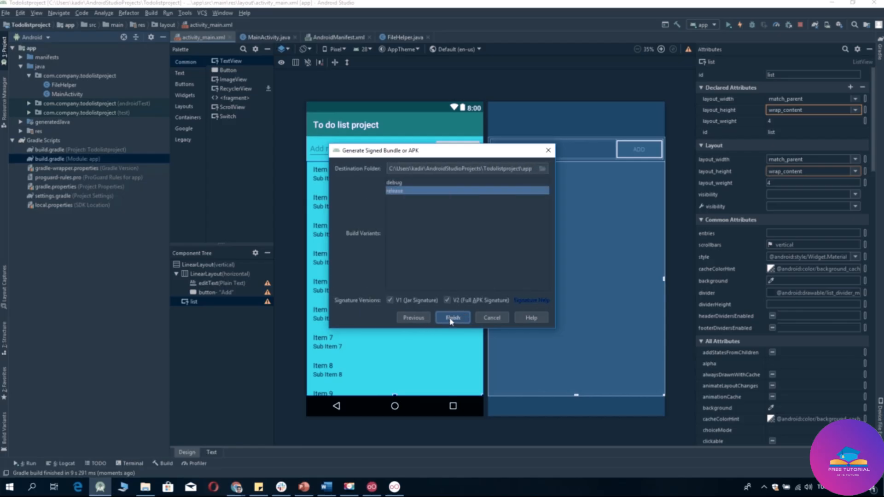
left_click(451, 319)
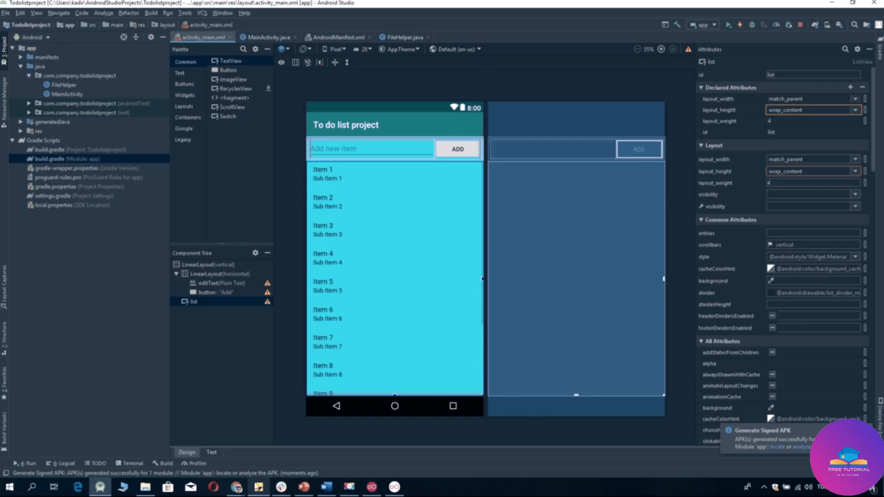
Replace the failed upload with the rebuilt app-release.apk on the Play Console release page.
mouse_move(241, 491)
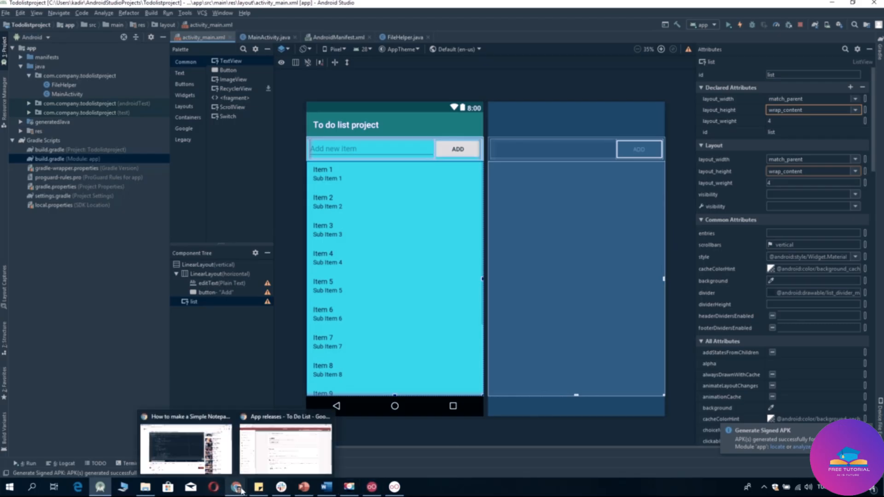
left_click(279, 449)
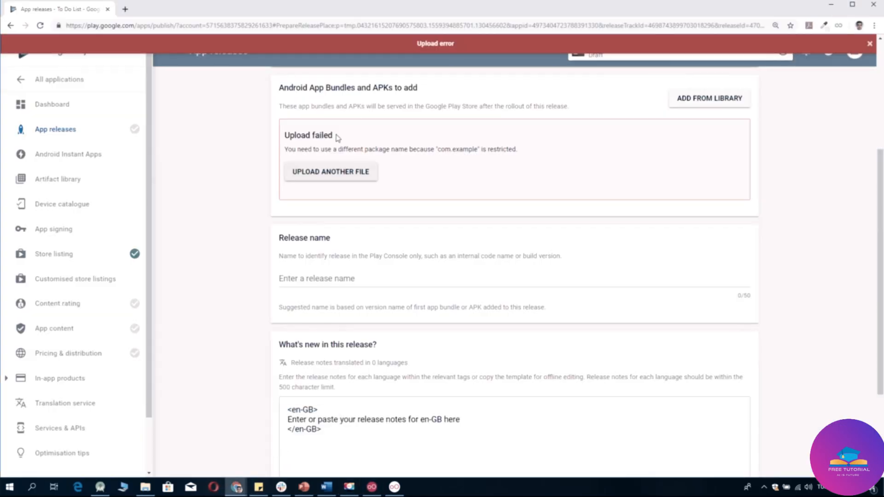
left_click(334, 179)
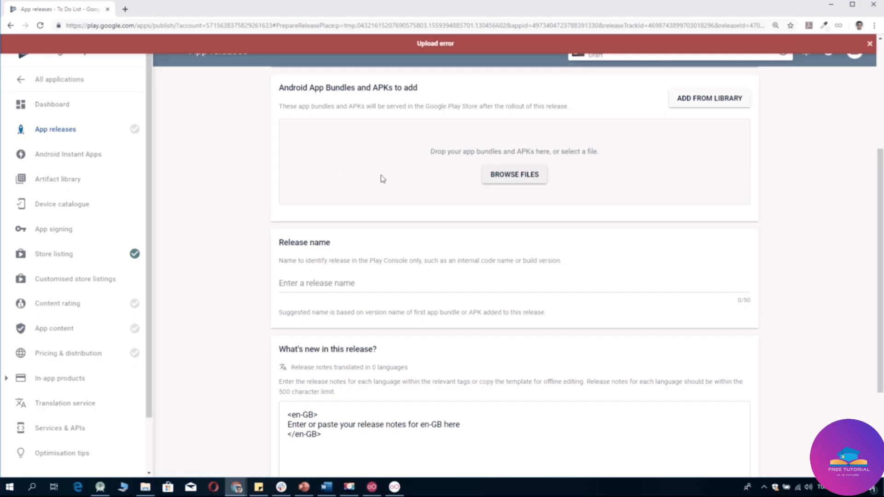
left_click(537, 178)
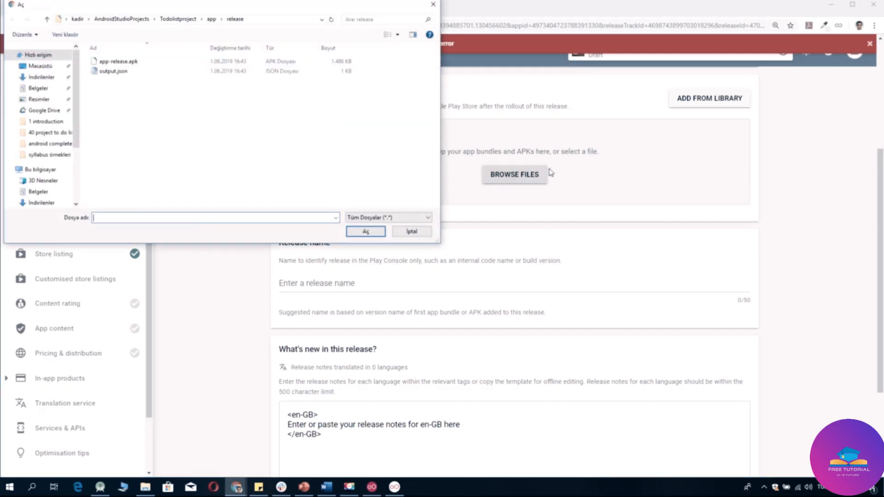
left_click(110, 63)
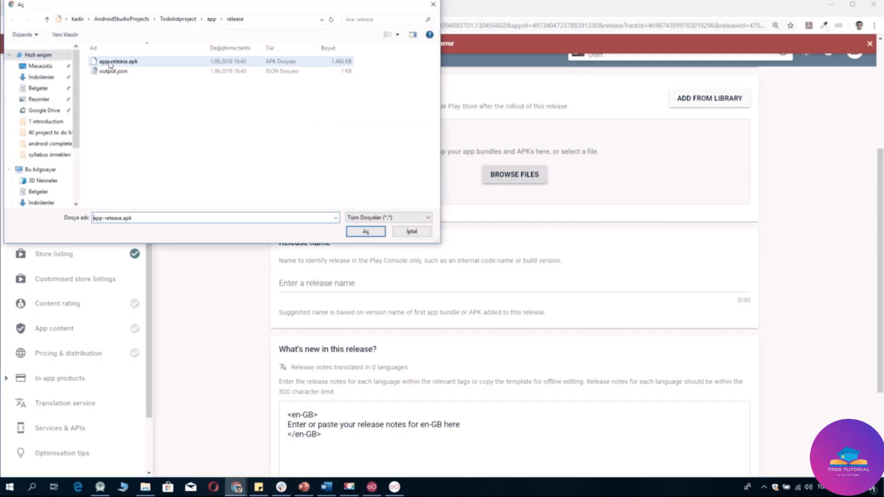
left_click(365, 231)
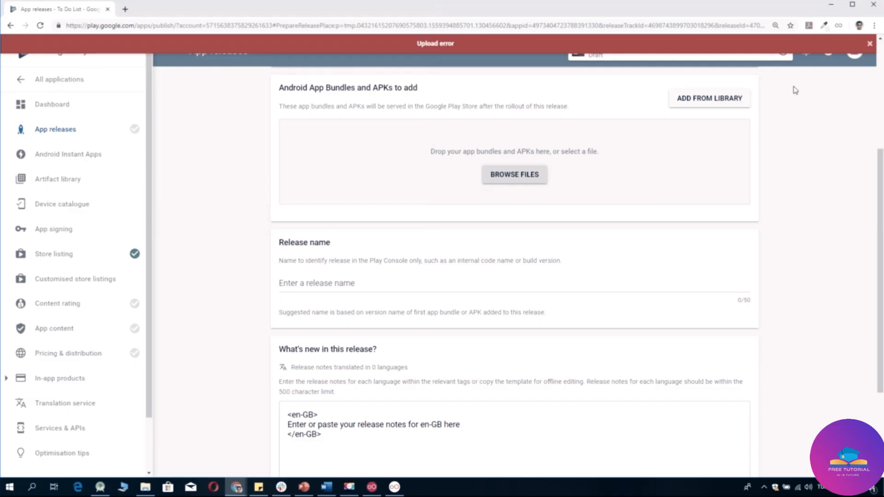
Dismiss the upload notices and confirm the release name is 1.0.
left_click(870, 44)
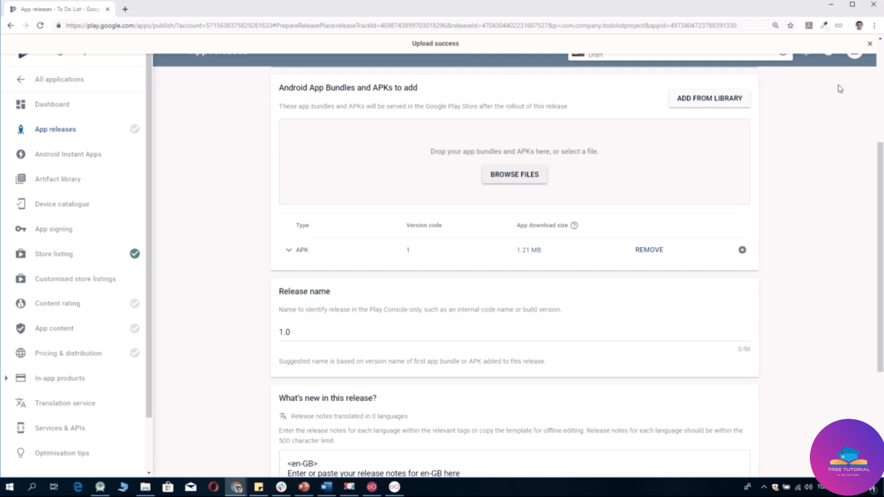
left_click(870, 45)
scroll(541, 307, "down", 2)
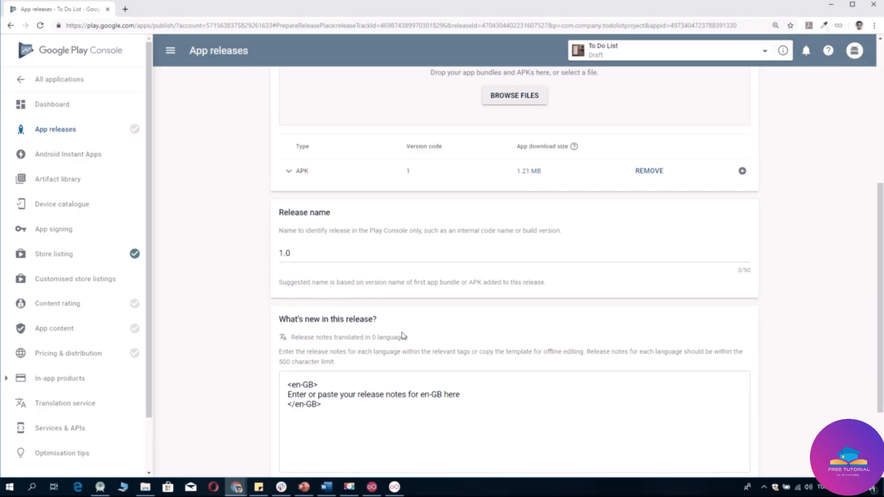
scroll(402, 338, "down", 3)
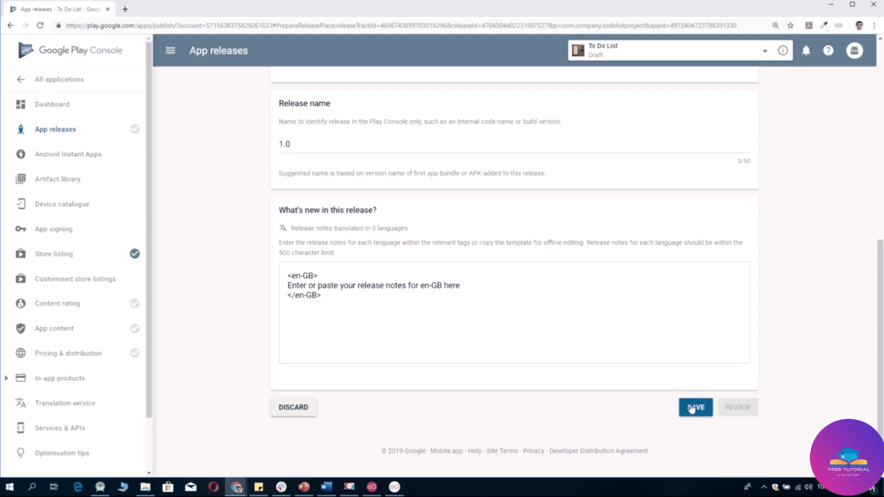
Save the 1.0 release draft and review it on the Confirm roll-out to production page.
left_click(691, 408)
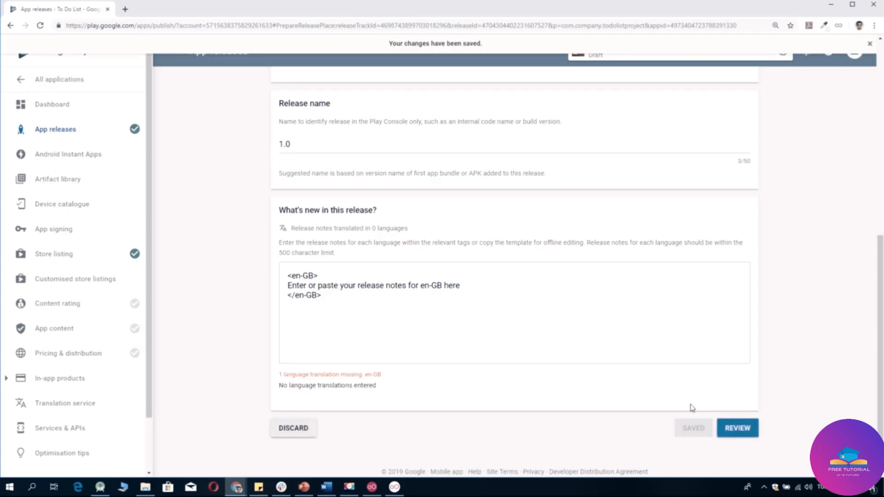
left_click(738, 428)
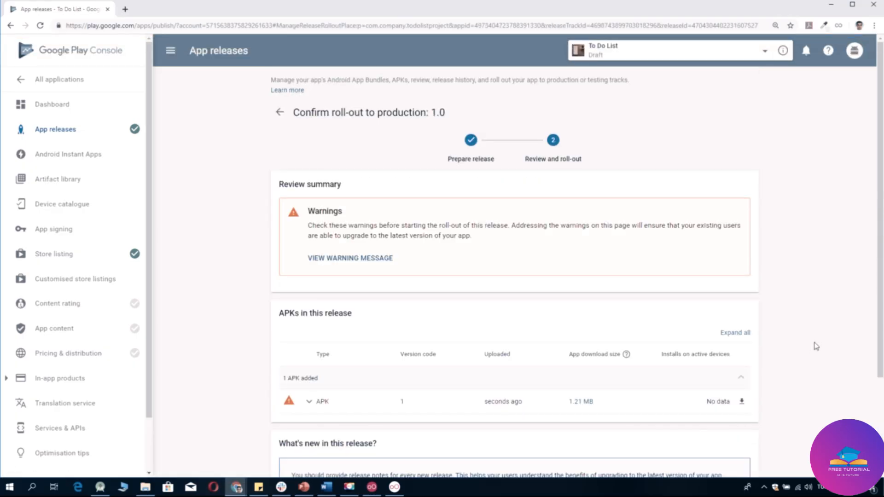
scroll(816, 347, "down", 3)
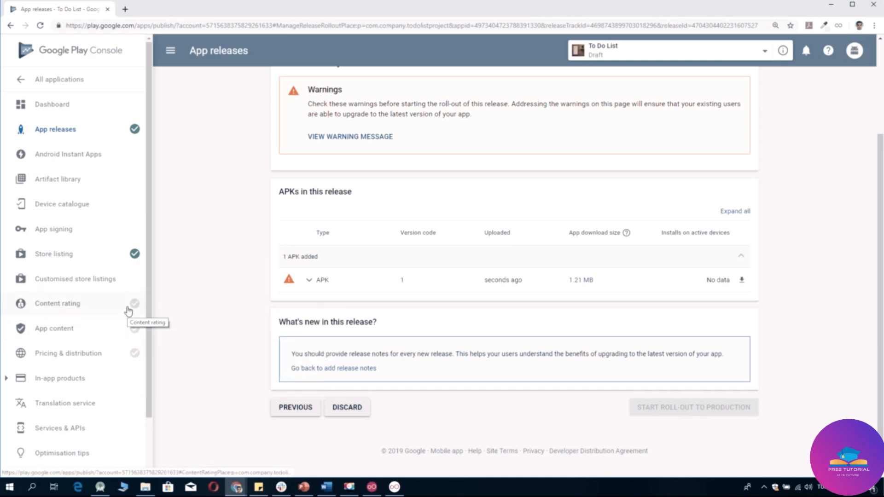
Start the Content rating questionnaire, entering the contact e-mail and pasting it into Confirm email address.
left_click(129, 311)
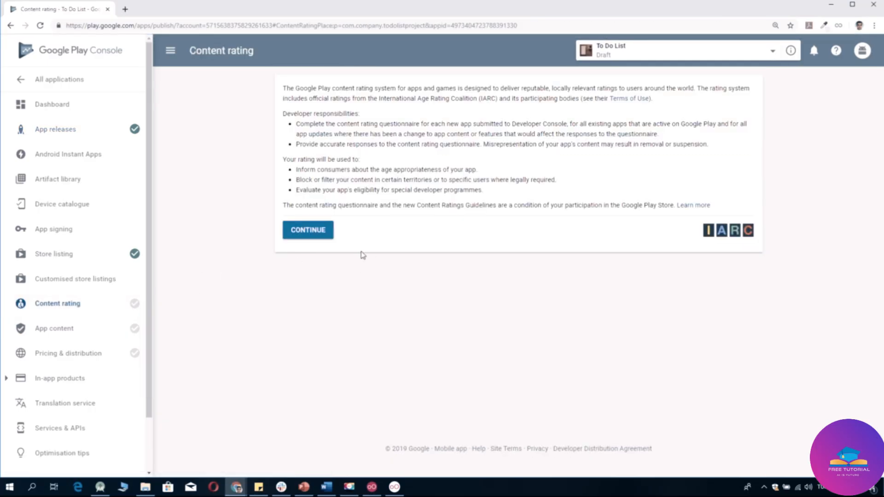
left_click(317, 233)
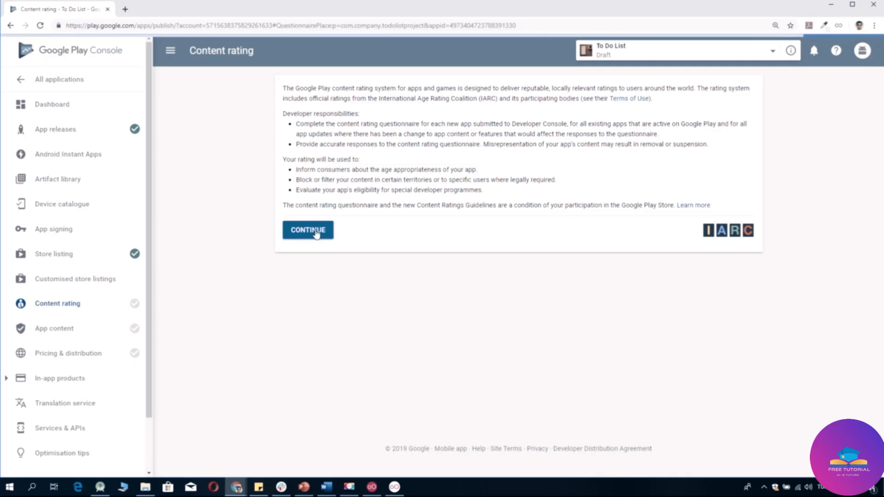
left_click(451, 165)
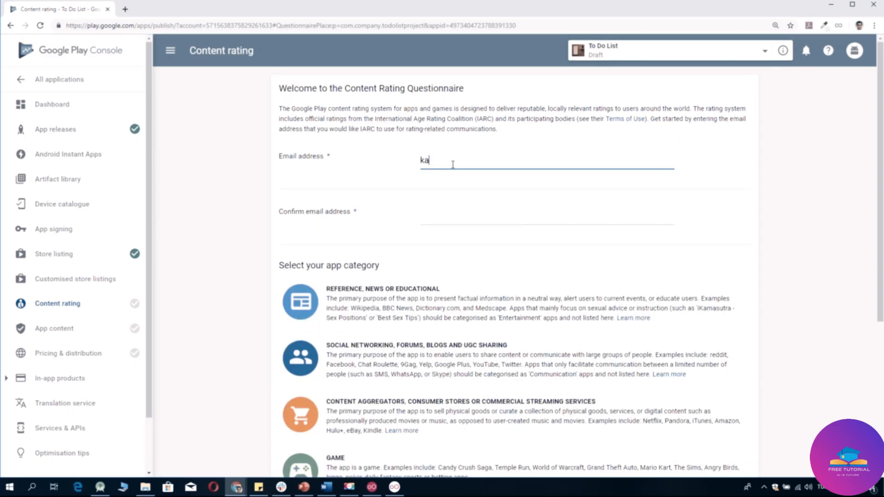
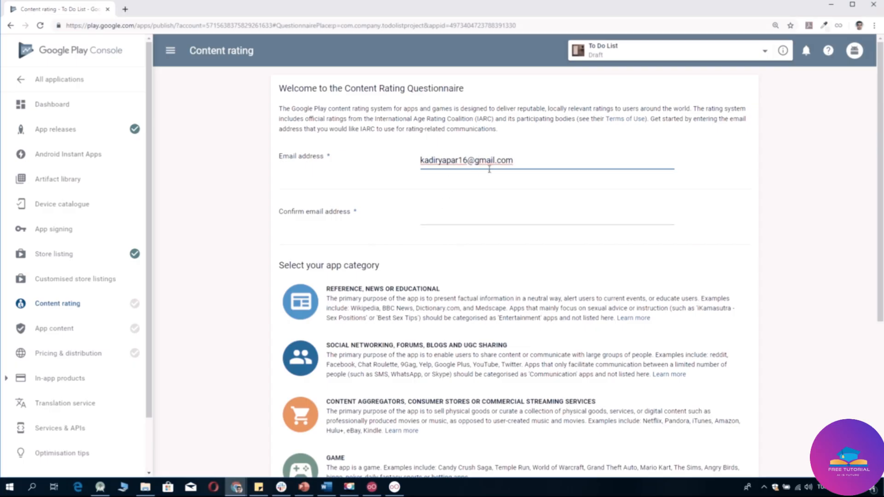
left_click_drag(517, 165, 387, 164)
key("ctrl+c")
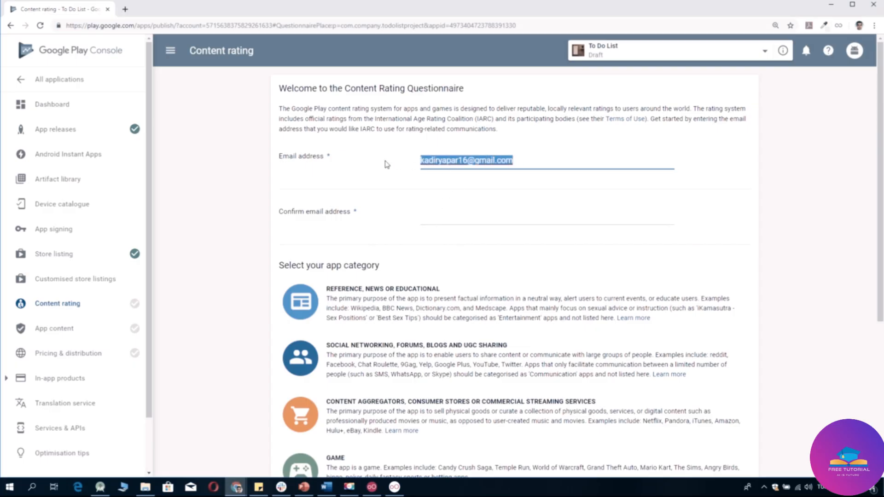
left_click(428, 224)
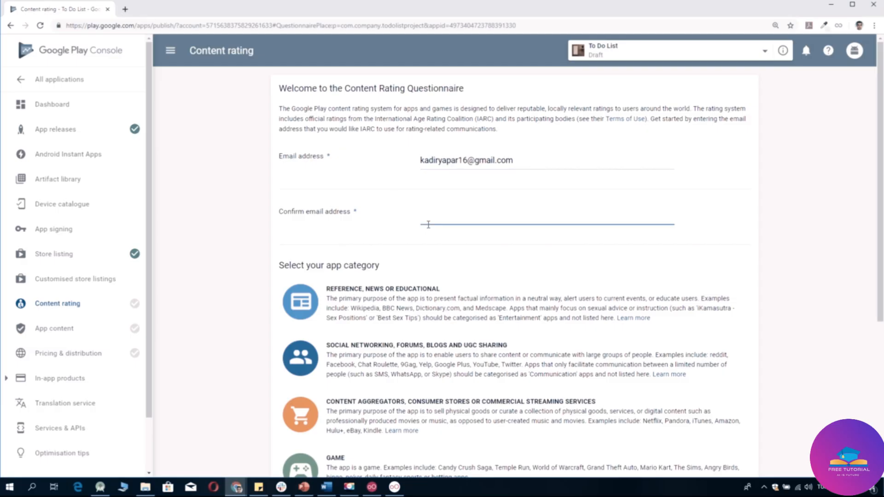
key("ctrl+v")
left_click(484, 253)
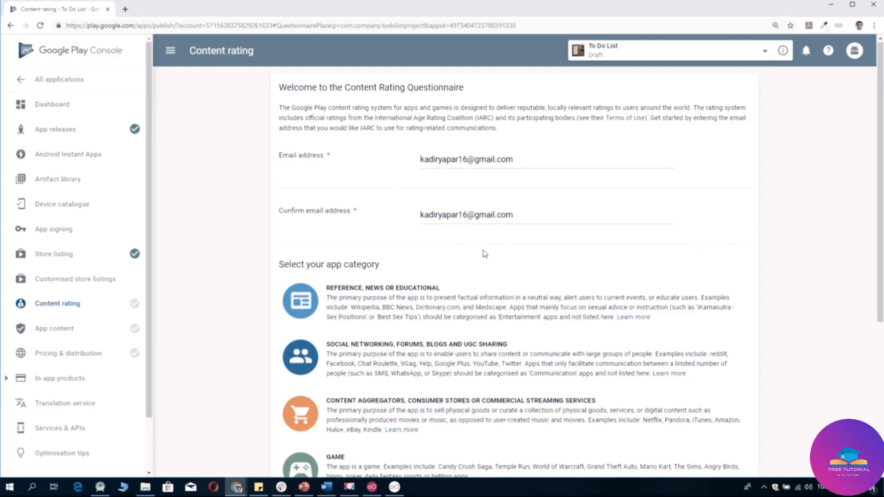
scroll(484, 254, "down", 3)
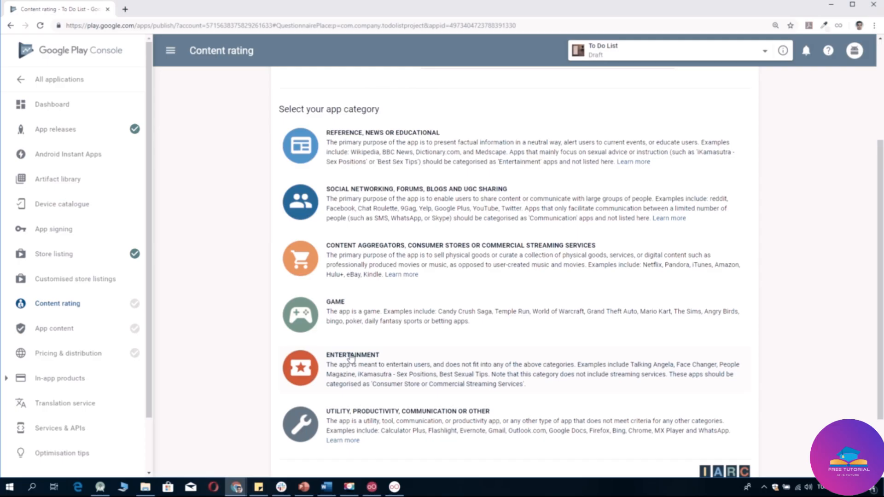
scroll(351, 358, "down", 2)
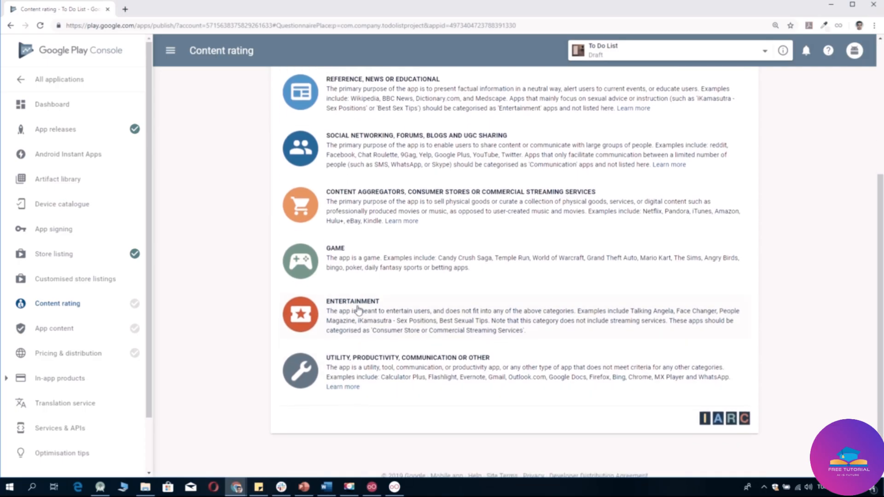
Pick the Entertainment category and answer No for violence, fear, sexuality, gambling, language and controlled substances.
left_click(359, 311)
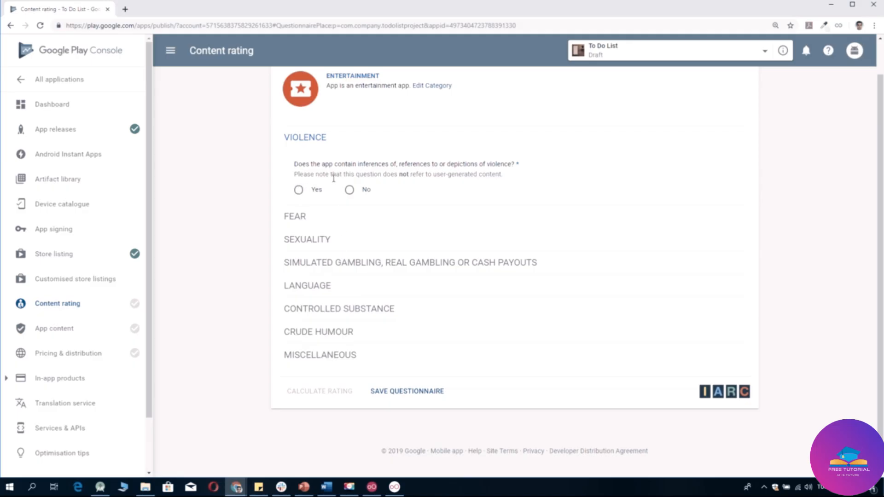
left_click(362, 190)
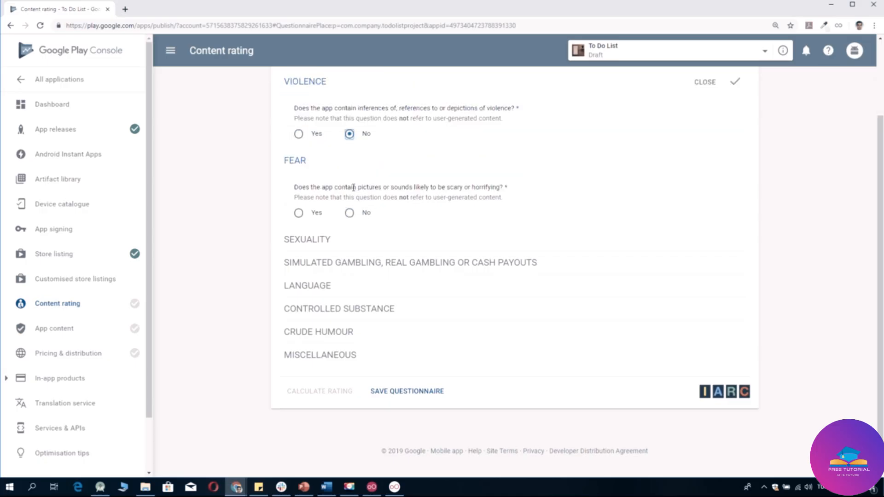
left_click(349, 213)
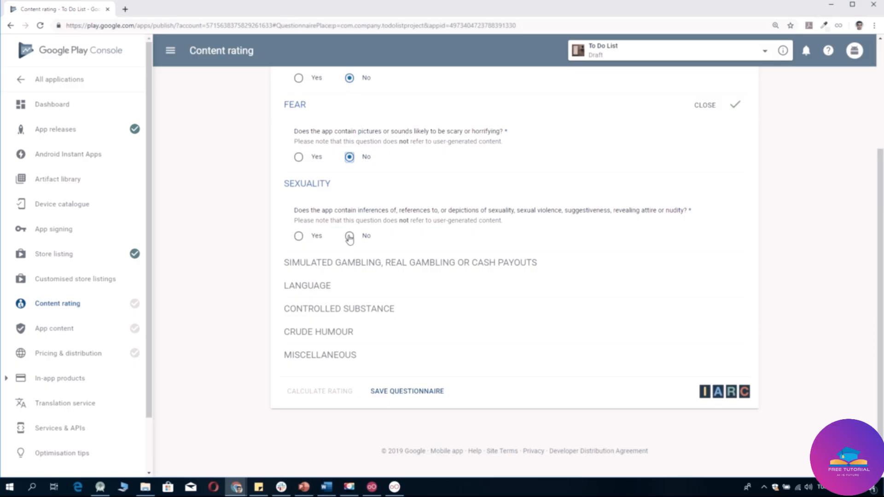
left_click(350, 237)
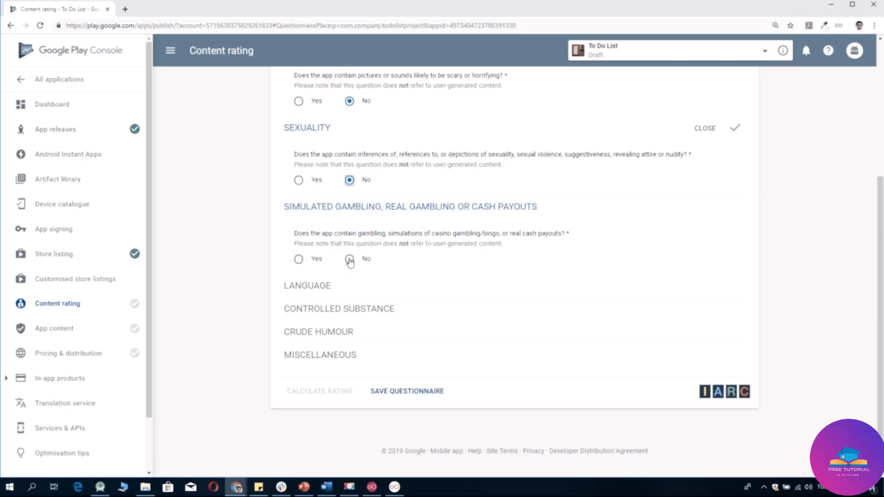
left_click(350, 259)
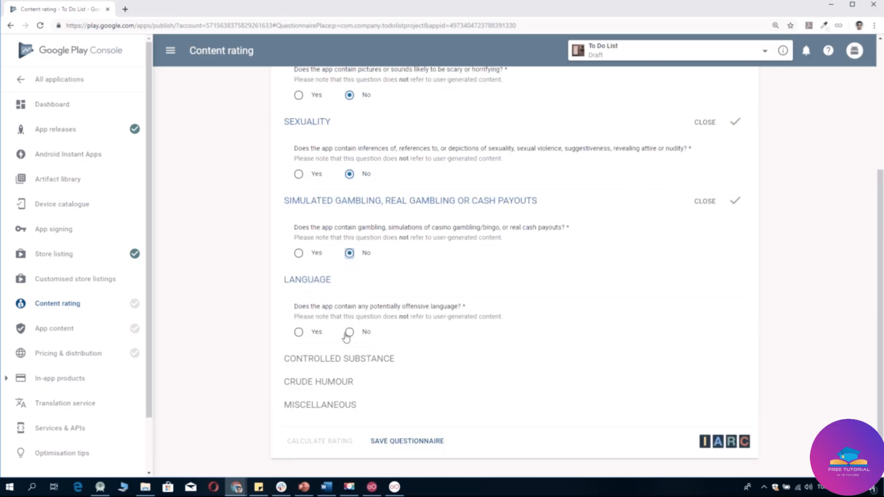
left_click(349, 331)
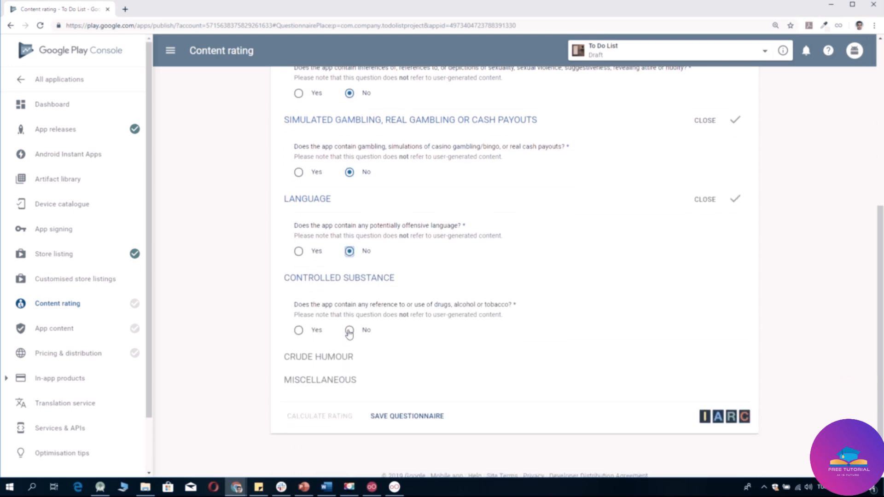
left_click(349, 331)
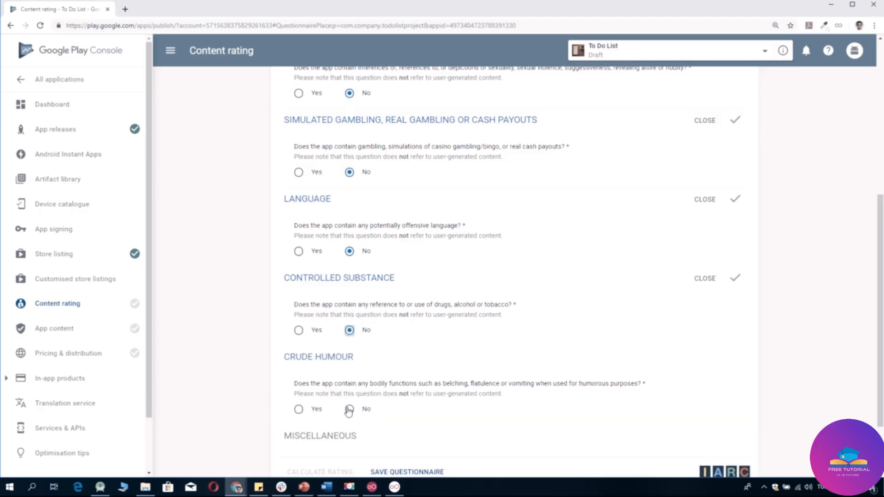
Answer No to crude humour and every Miscellaneous question.
scroll(348, 411, "down", 2)
key("super+s")
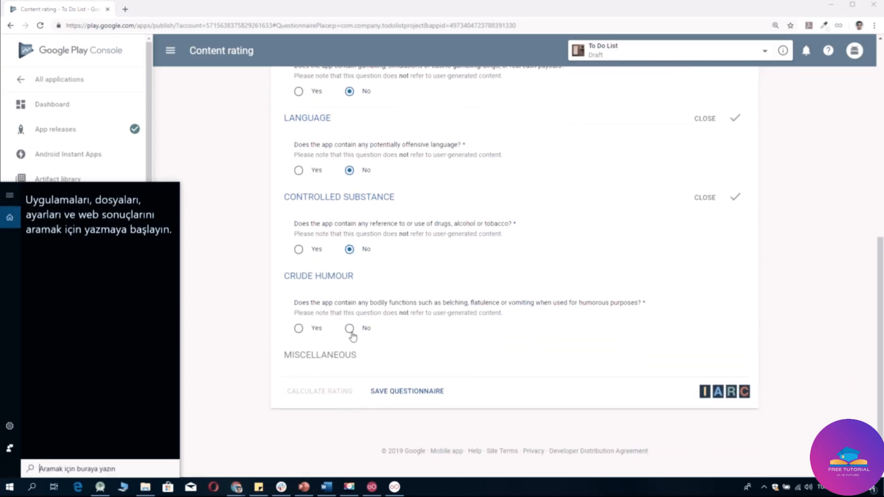
left_click(350, 330)
scroll(374, 362, "down", 3)
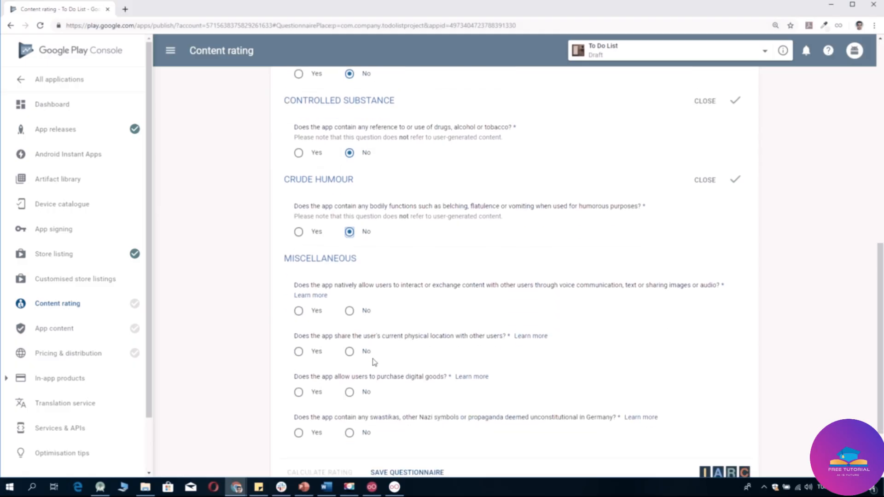
left_click(350, 243)
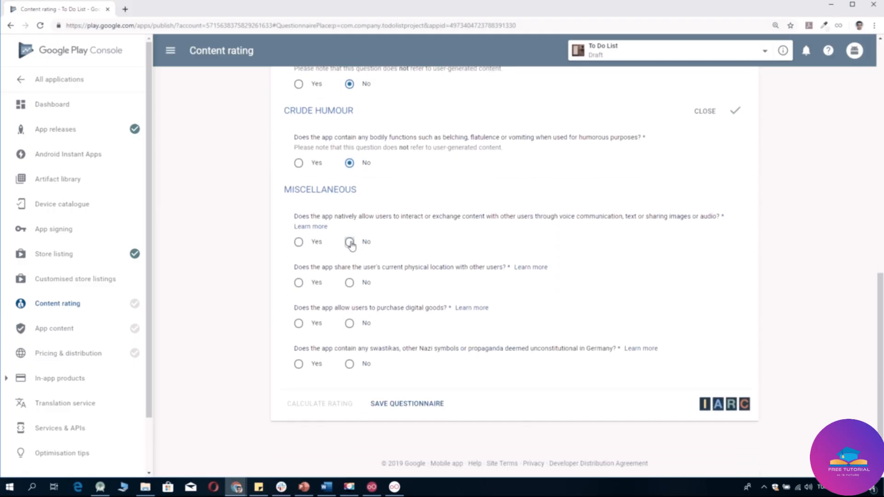
left_click(350, 284)
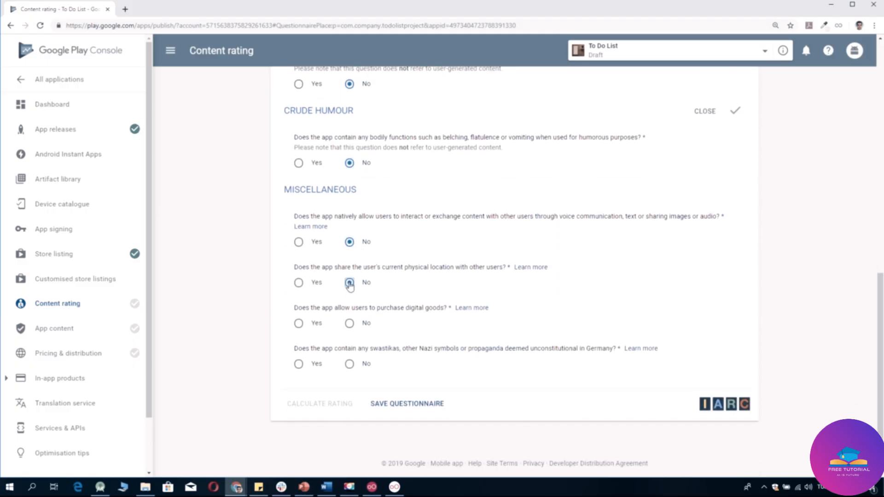
left_click(350, 325)
left_click(350, 364)
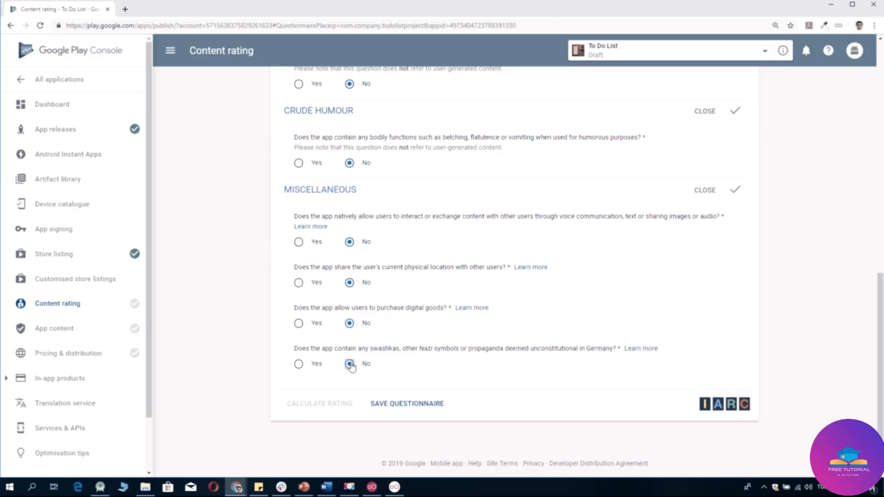
Save the questionnaire, calculate the rating and apply ESRB Everyone, PEGI 3, IARC 3+.
left_click(381, 407)
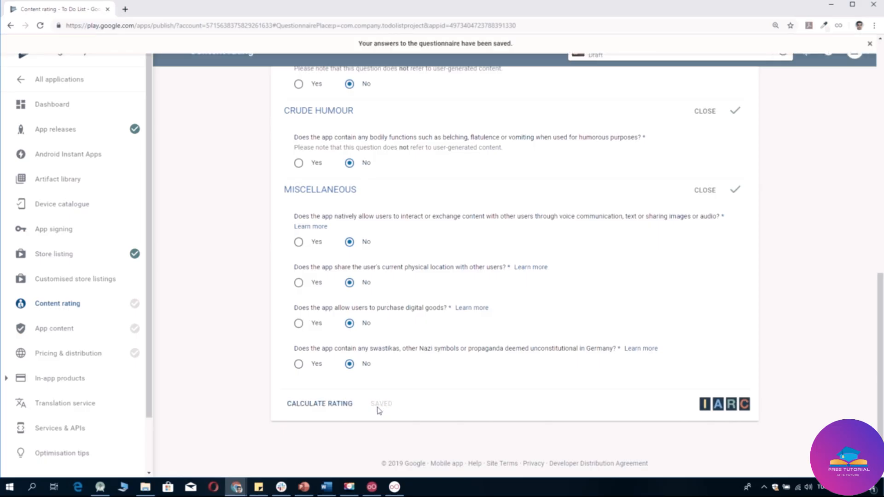
left_click(347, 407)
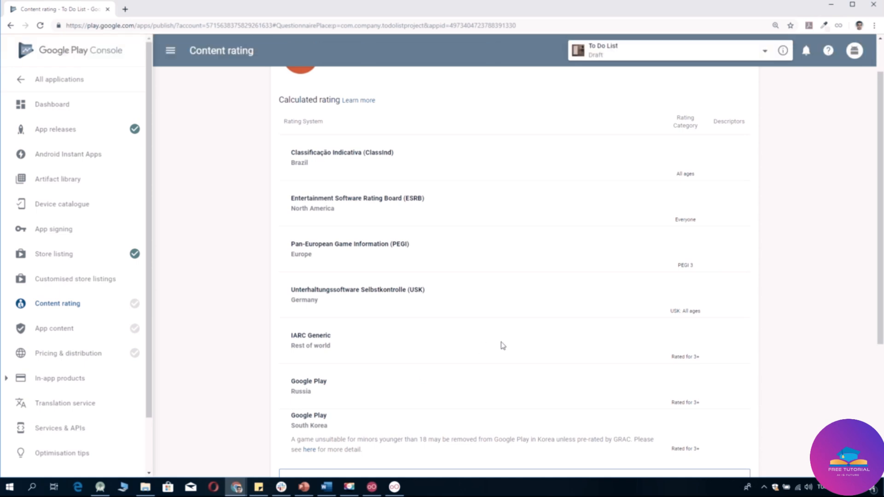
scroll(503, 345, "down", 4)
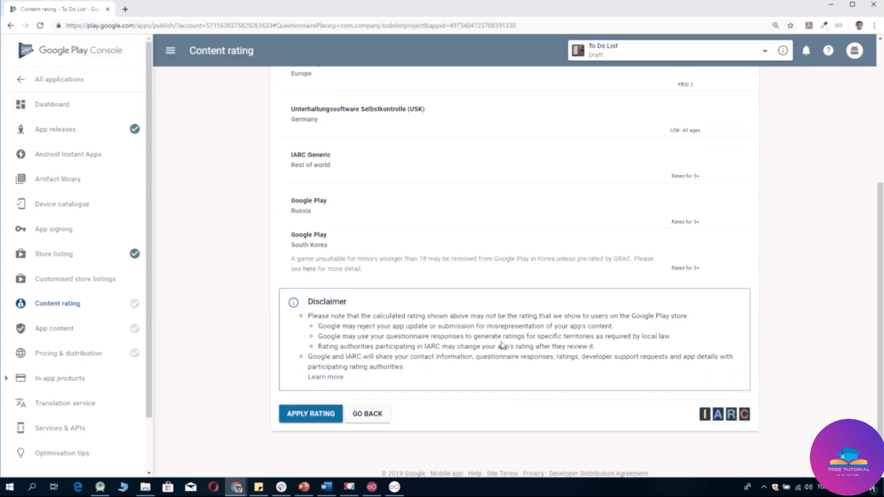
scroll(503, 346, "up", 5)
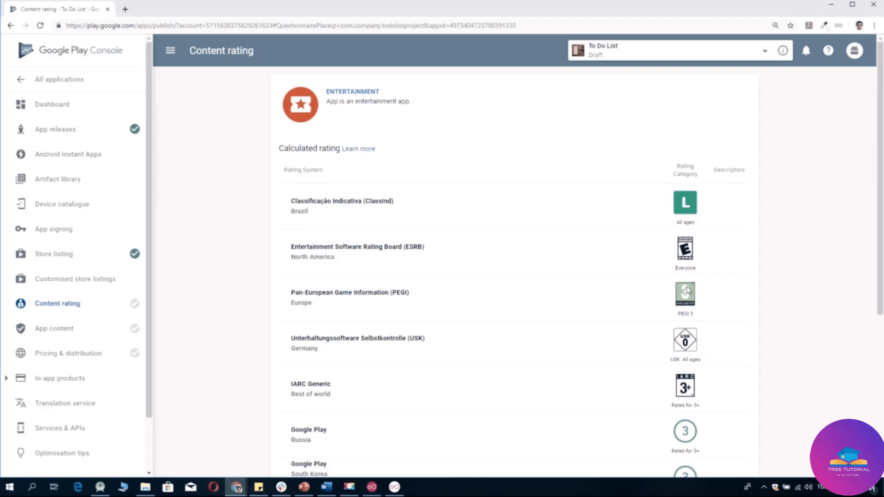
scroll(675, 299, "down", 5)
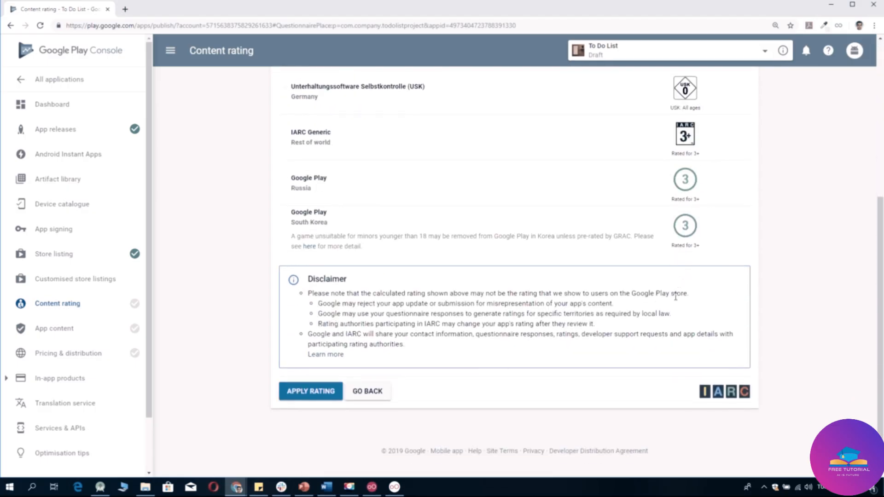
left_click(327, 397)
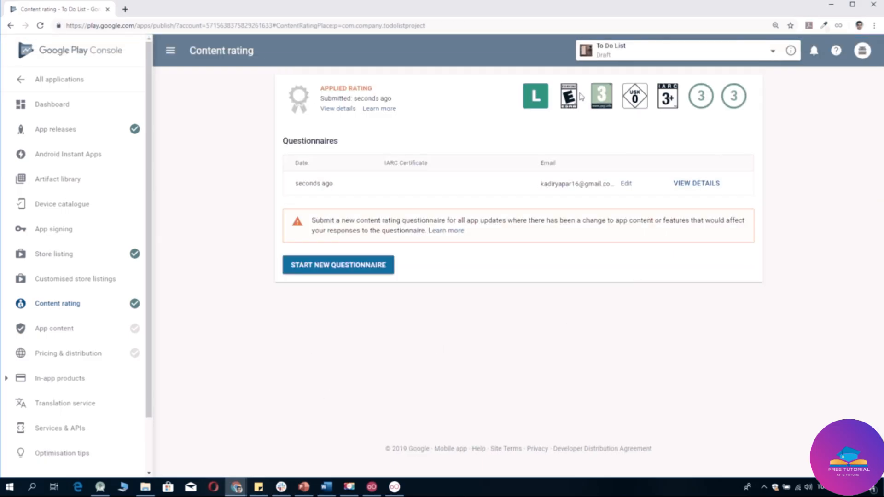
Go through App content to the Pricing & distribution page.
left_click(70, 330)
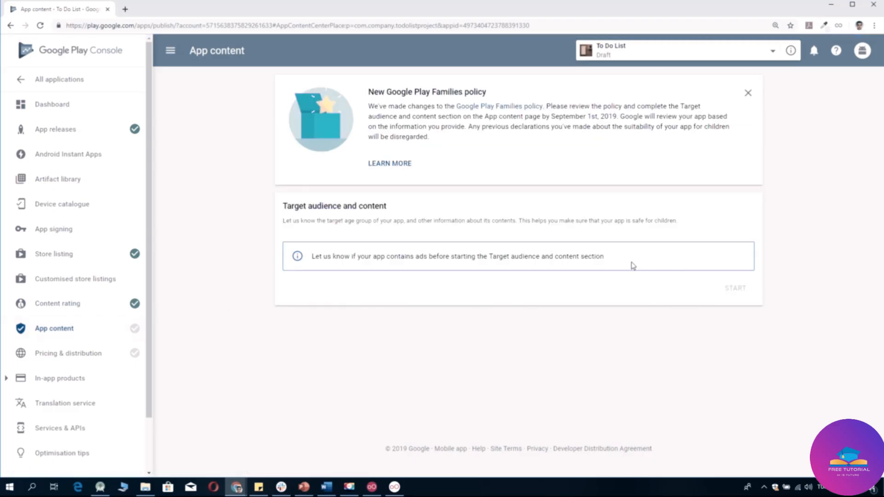
left_click(84, 353)
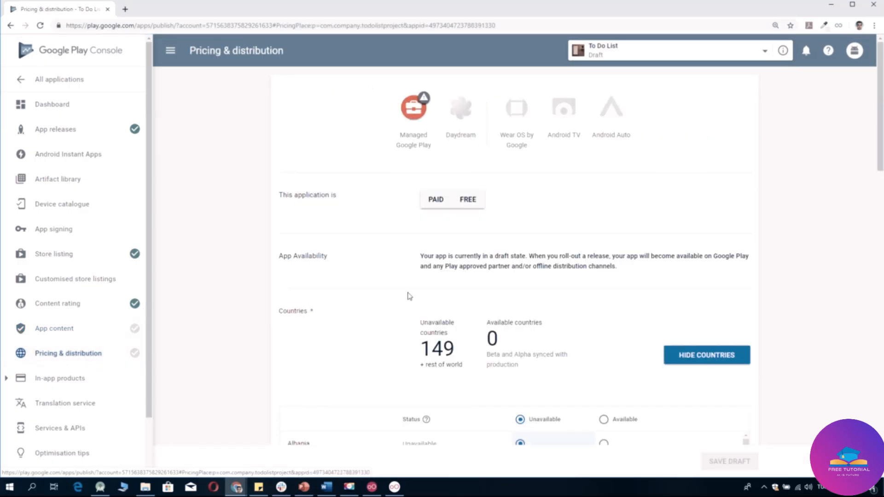
Set the To Do List app's price to Free.
left_click(424, 205)
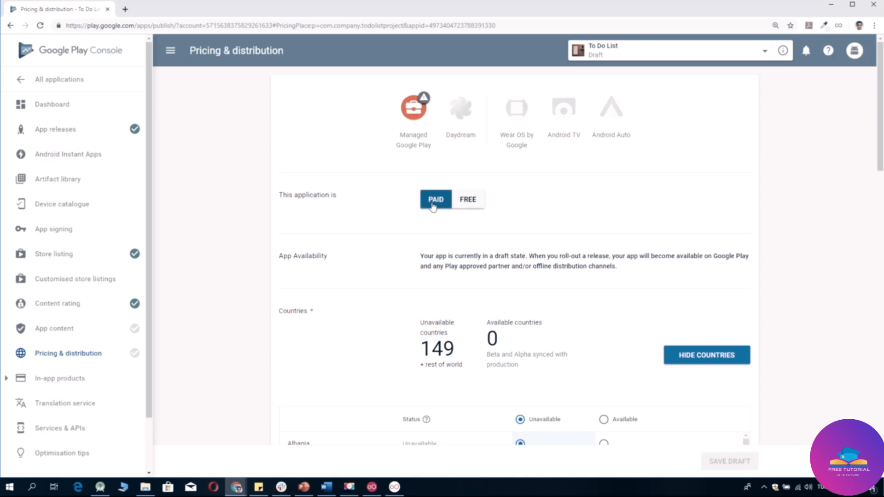
left_click(462, 206)
left_click(446, 206)
left_click(462, 206)
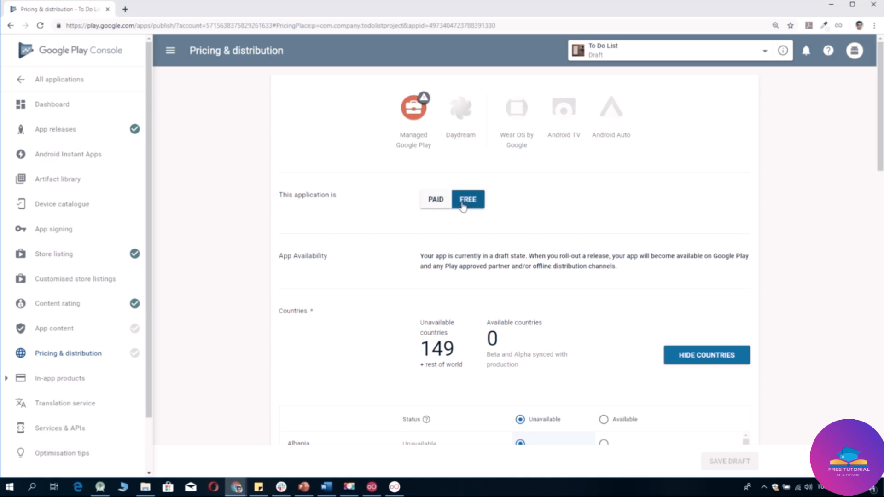
left_click(434, 202)
left_click(461, 202)
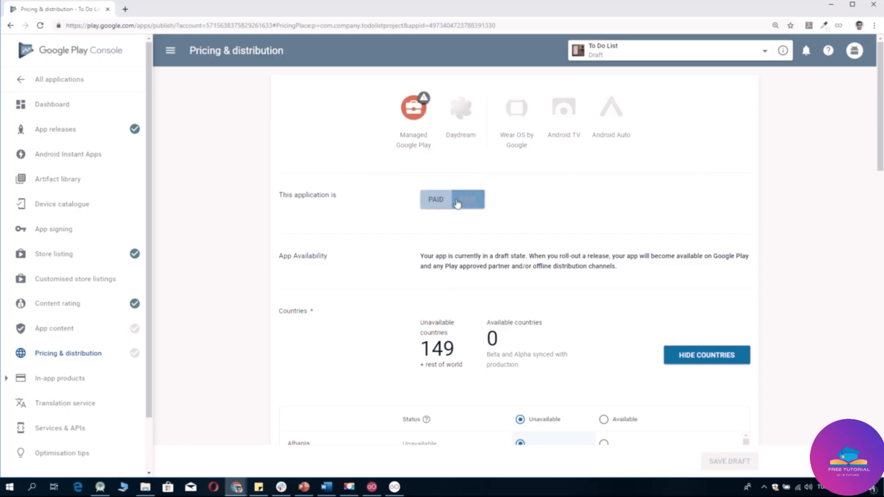
left_click(477, 206)
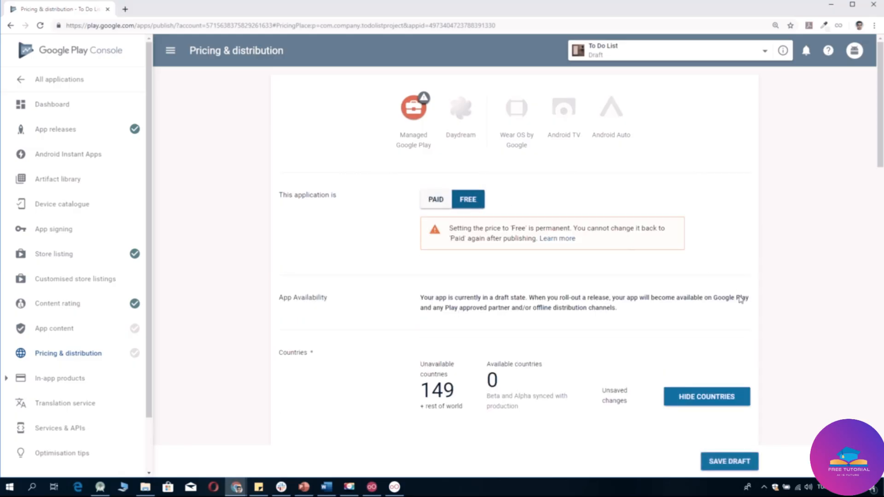
Make the app available in all 149 countries.
scroll(746, 309, "down", 4)
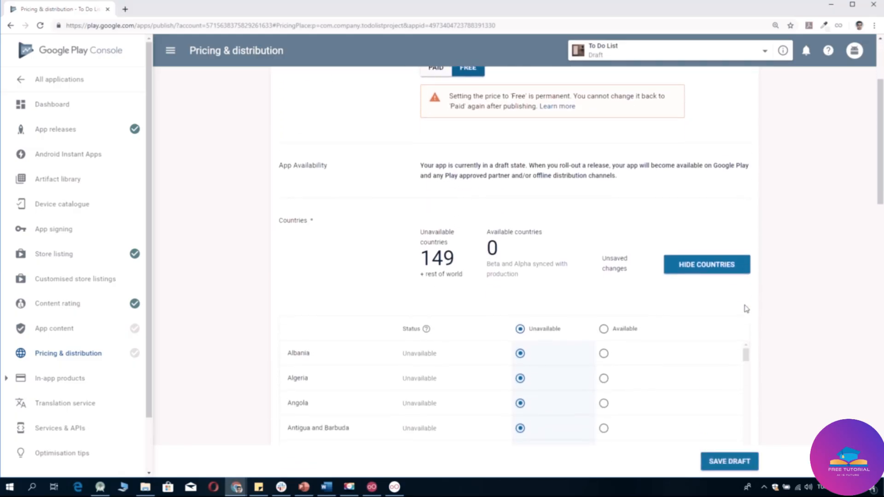
scroll(746, 308, "down", 1)
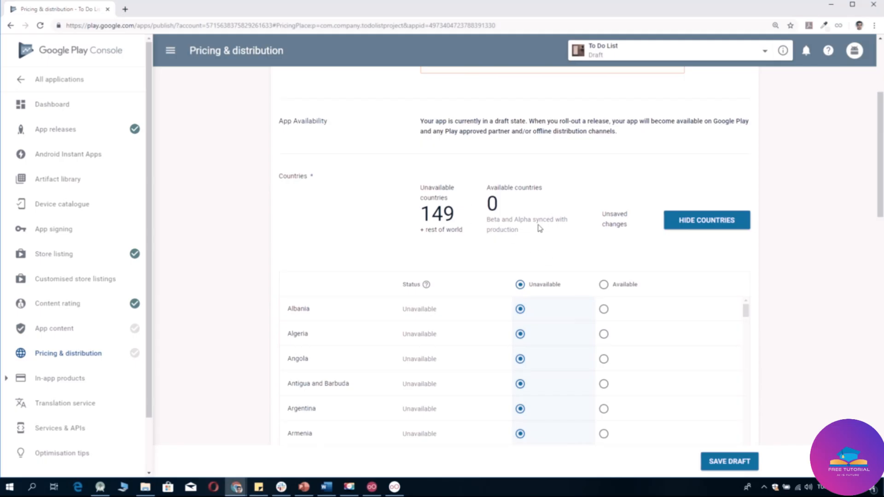
left_click(603, 286)
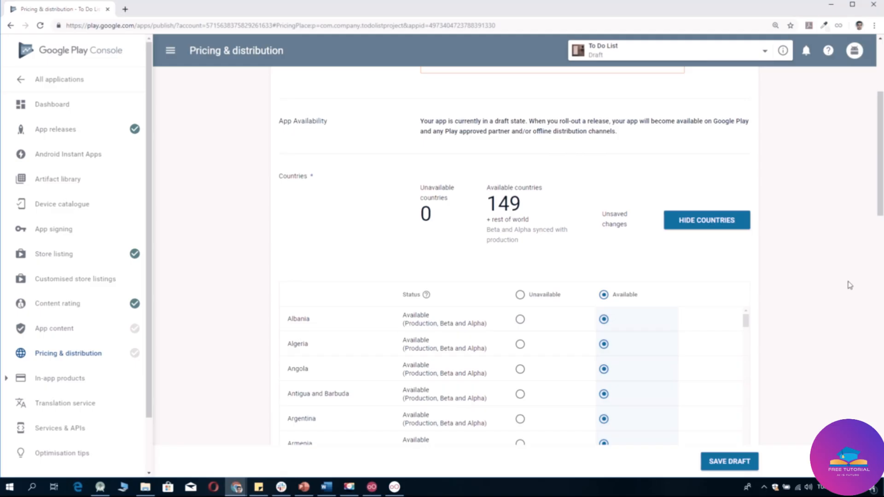
scroll(850, 285, "down", 8)
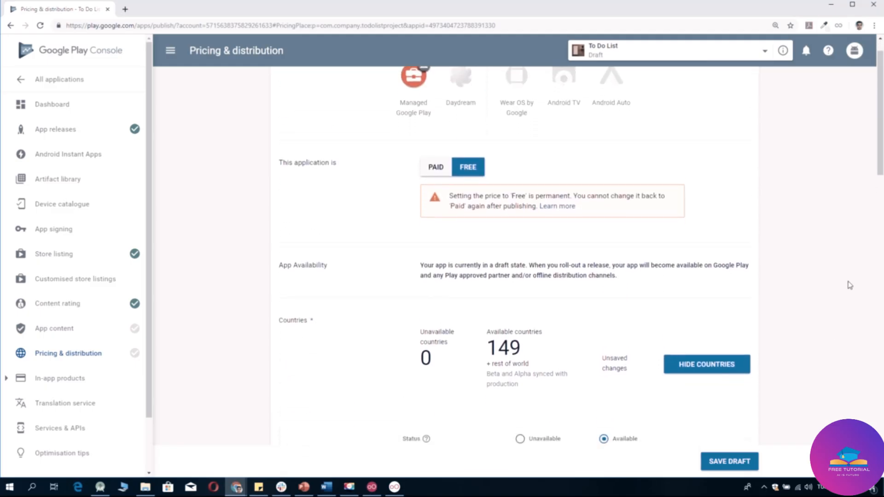
scroll(850, 285, "down", 4)
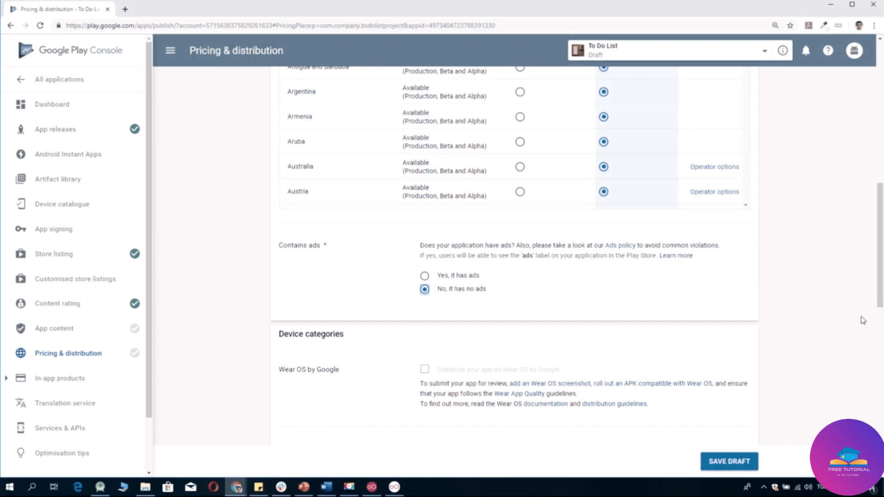
Scroll to the bottom of Pricing & distribution and try saving the draft.
scroll(863, 320, "down", 4)
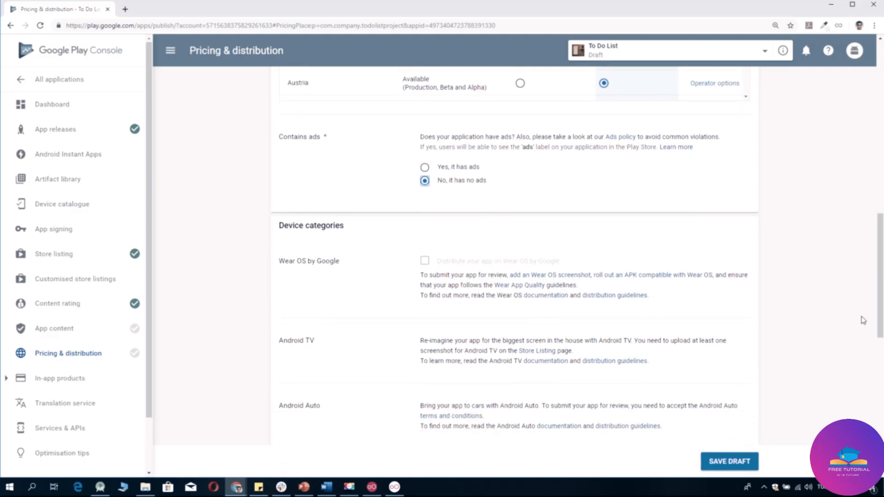
scroll(862, 320, "down", 4)
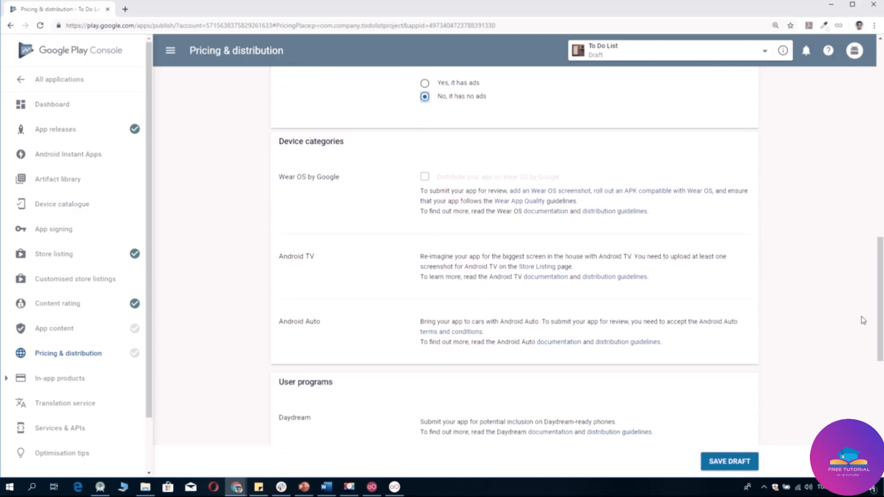
scroll(863, 320, "down", 6)
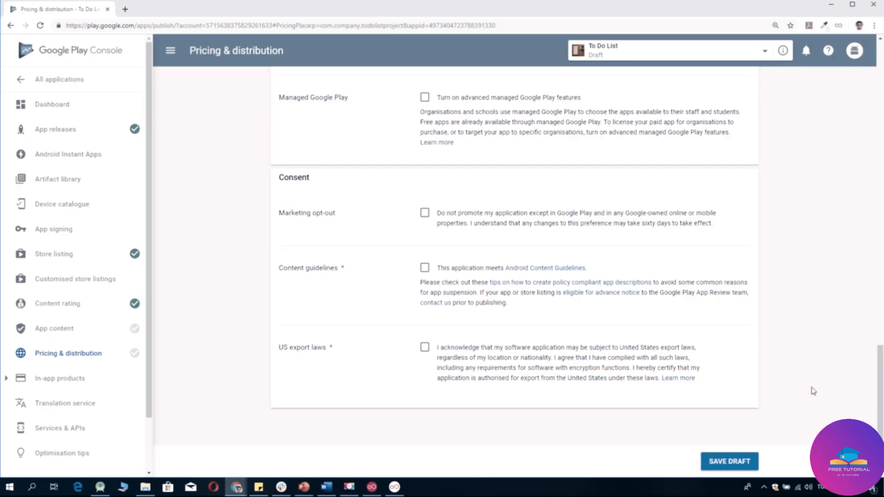
left_click(738, 468)
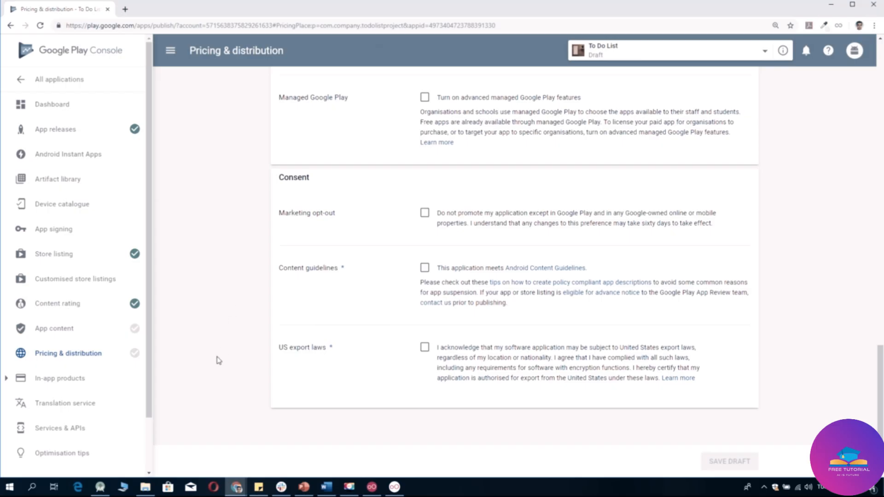
Accept the Content guidelines and US export laws consents, save the draft, and return to App content.
left_click(422, 268)
left_click(426, 351)
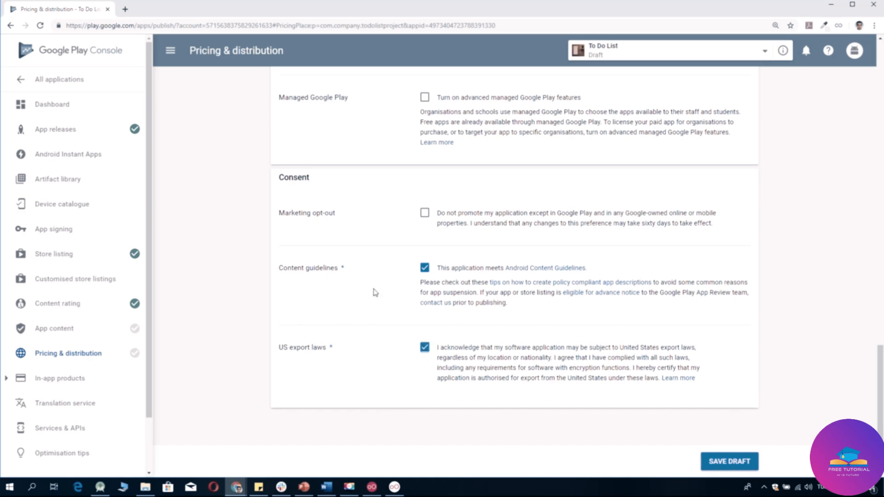
left_click(753, 468)
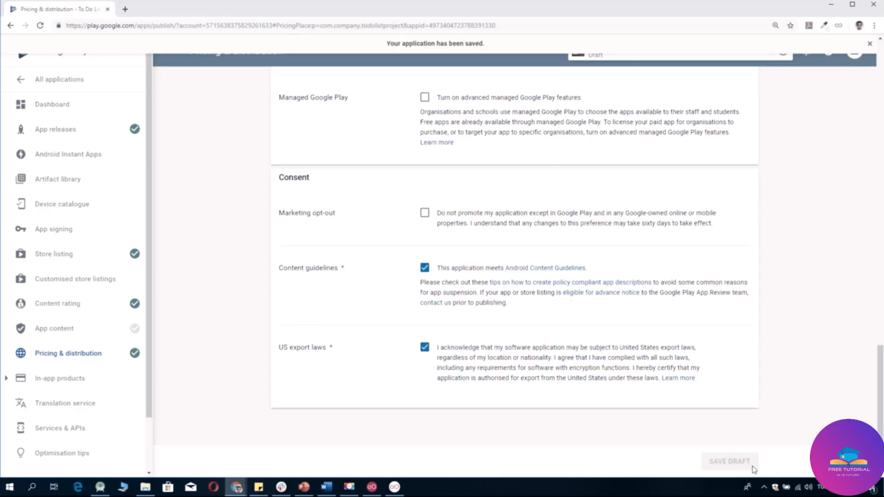
left_click(46, 336)
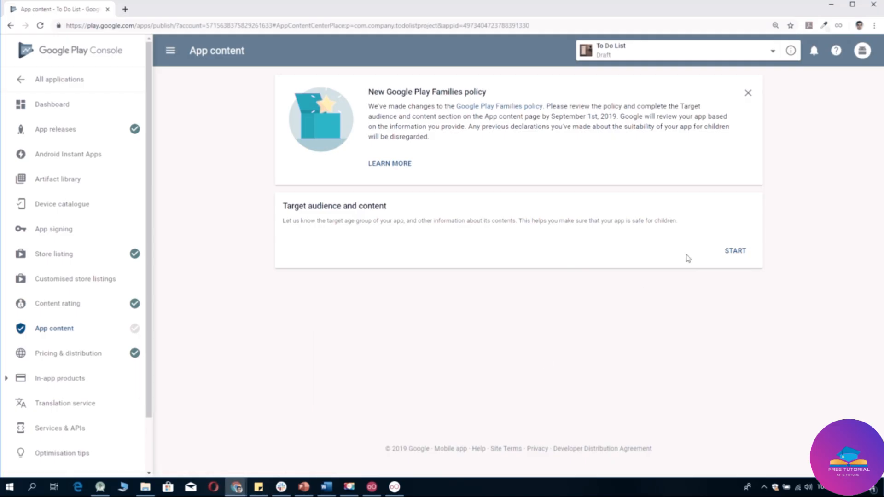
Start the Target audience questionnaire and select only the 18+ age group.
left_click(727, 256)
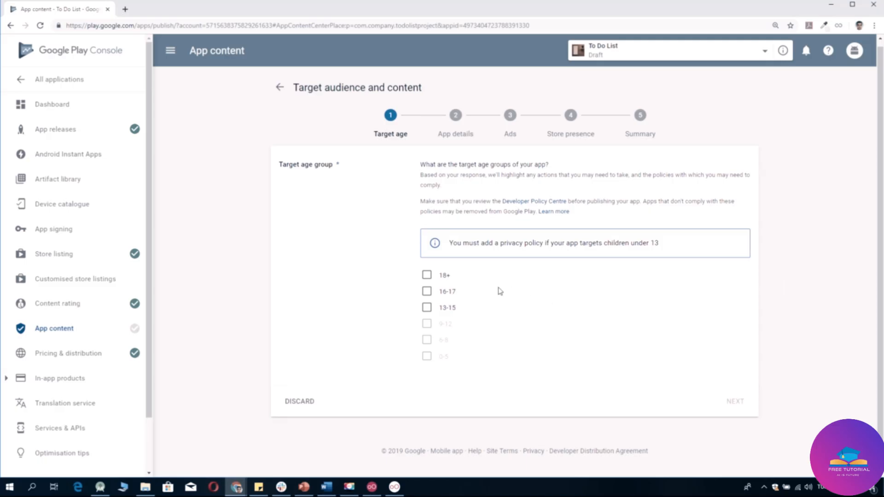
left_click(425, 276)
left_click(423, 293)
left_click(426, 307)
scroll(707, 360, "down", 3)
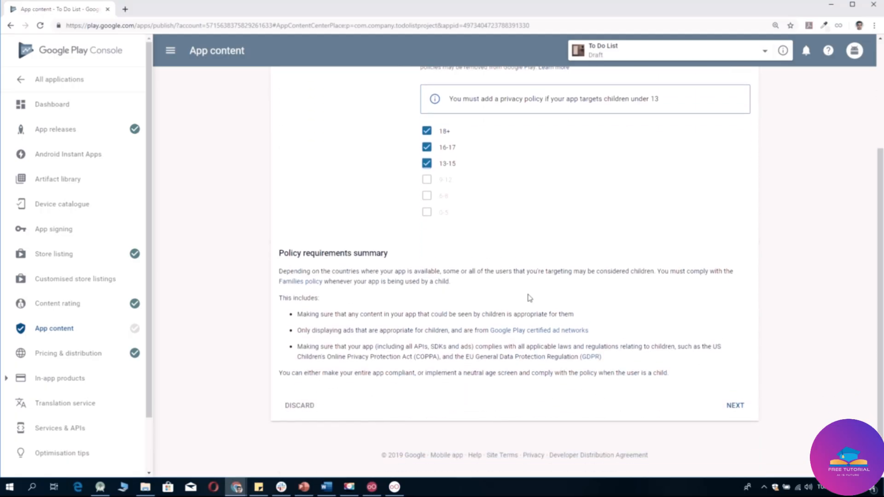
left_click(427, 163)
left_click(426, 147)
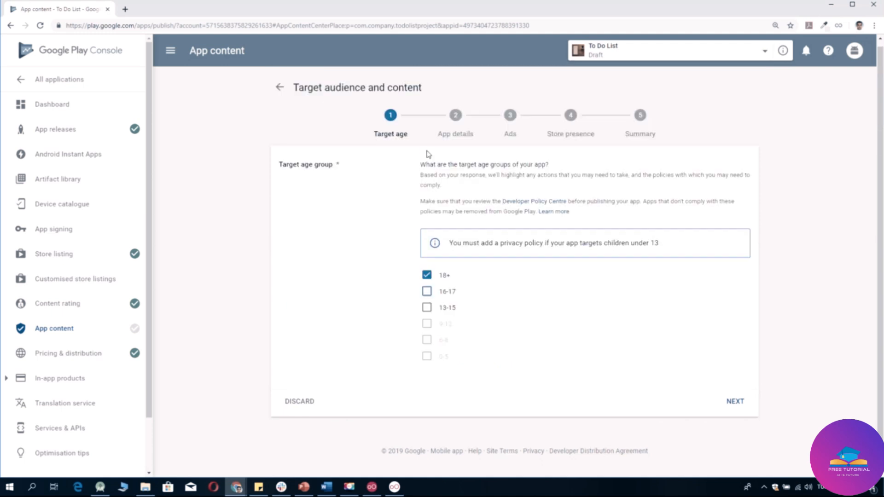
left_click(735, 402)
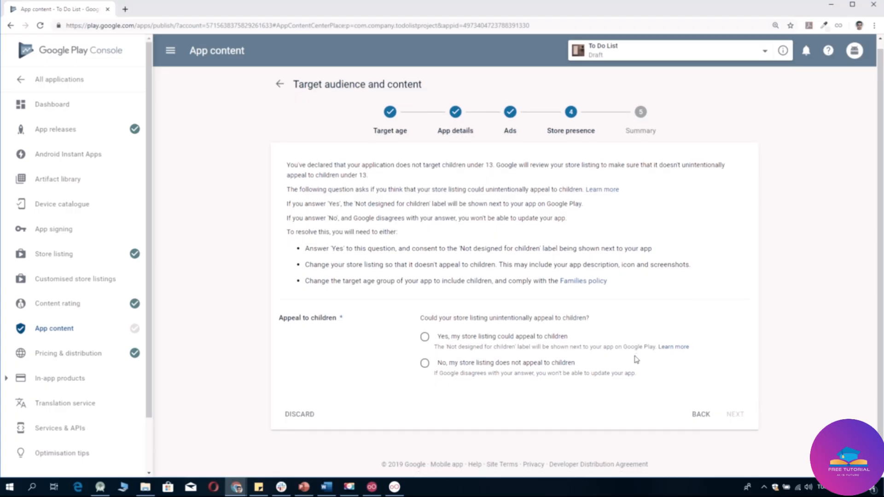
Declare the store listing does not appeal to children and submit the answers.
scroll(637, 360, "down", 1)
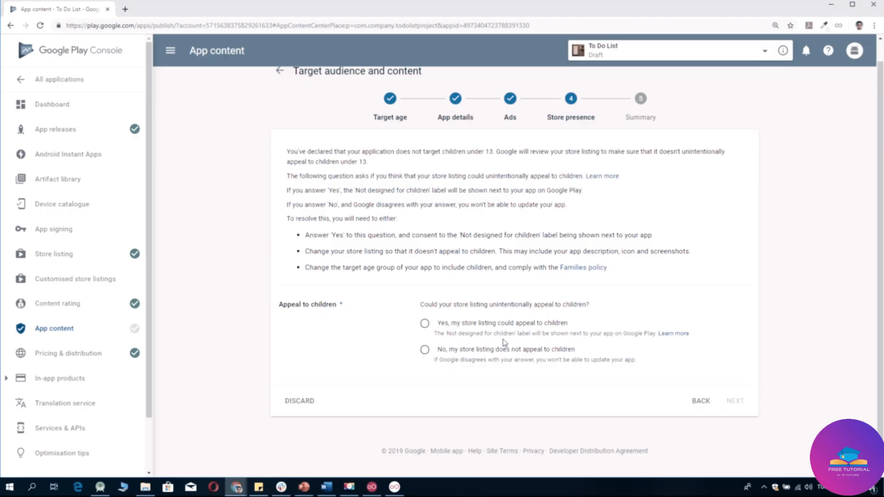
left_click(426, 352)
left_click(741, 404)
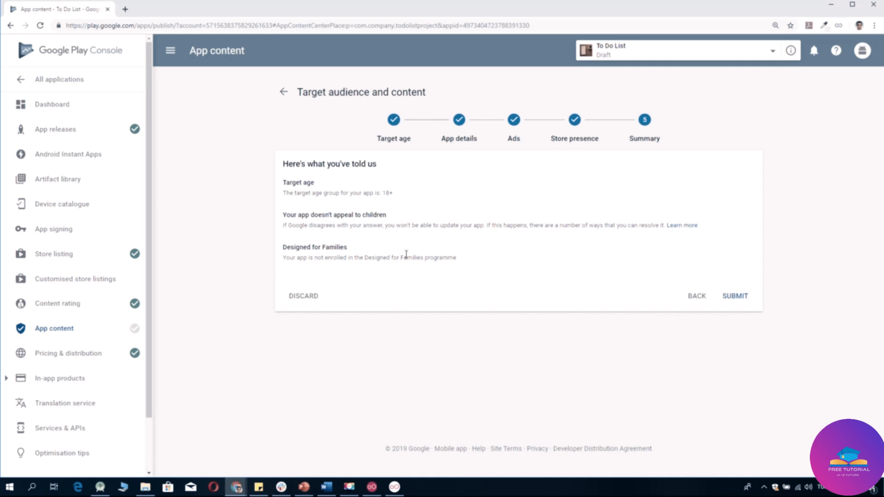
left_click(745, 301)
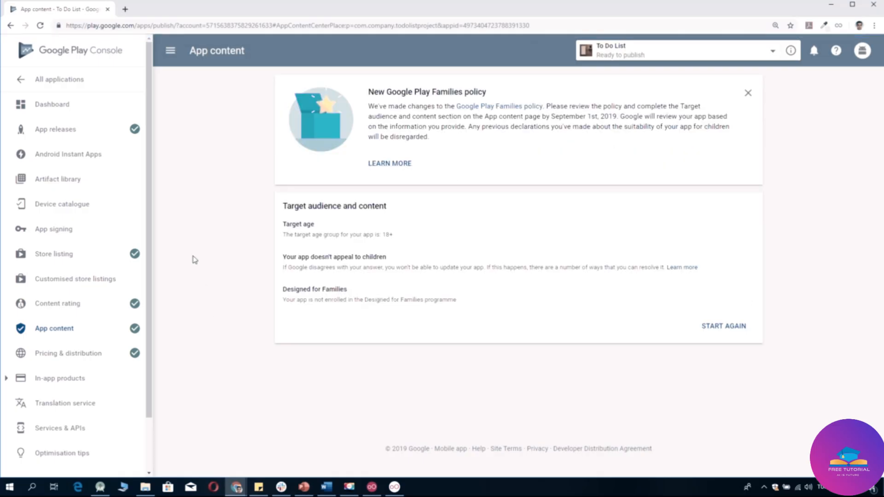
Edit the pending Production release 1.0 and open its roll-out review page.
left_click(120, 130)
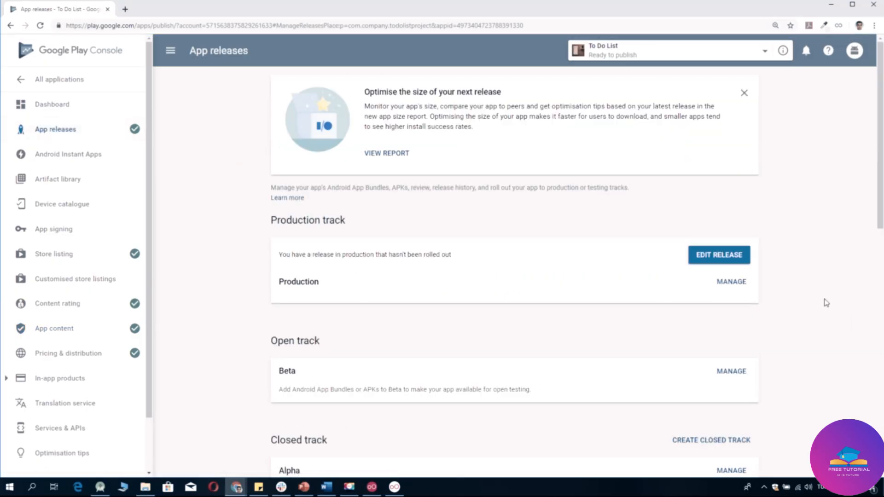
scroll(827, 303, "down", 6)
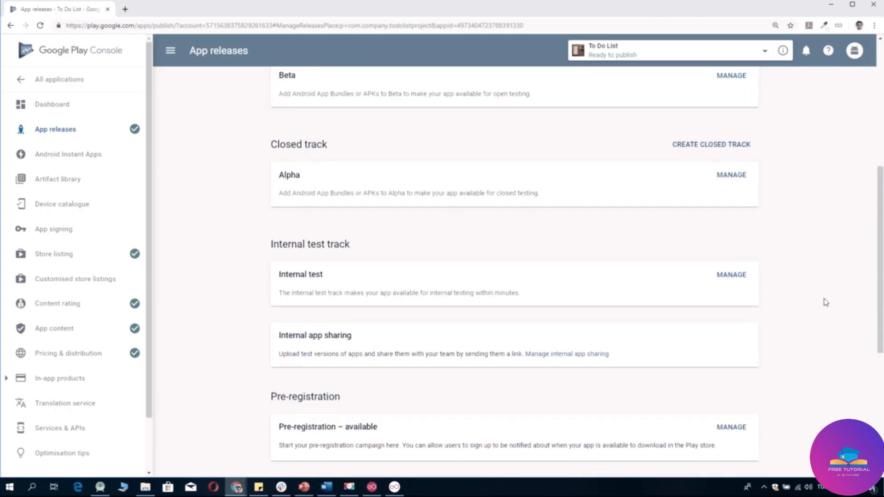
scroll(827, 303, "down", 6)
scroll(826, 302, "up", 12)
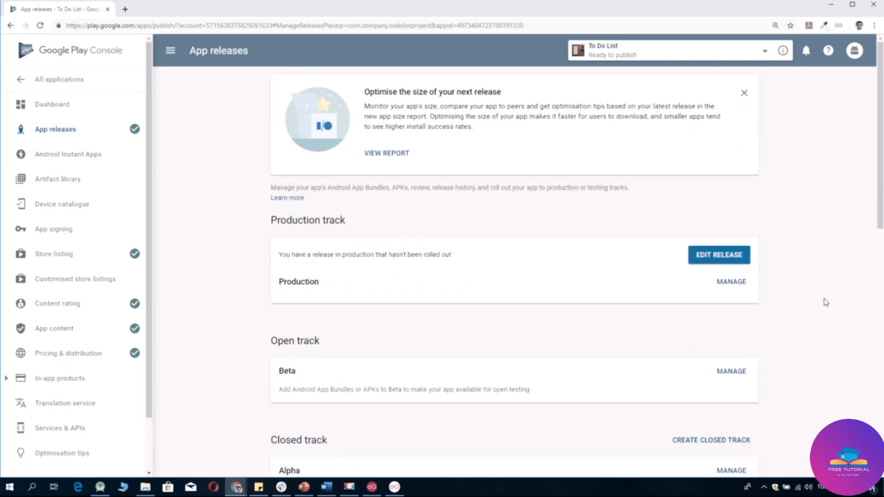
left_click(708, 262)
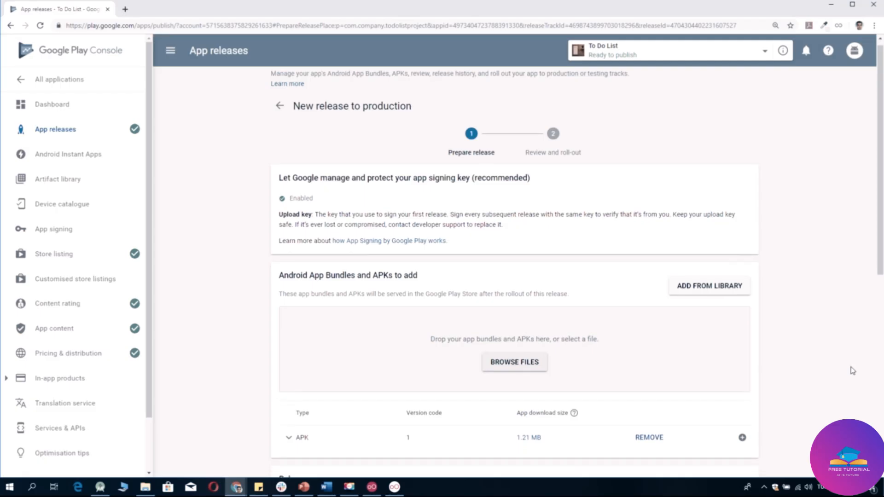
scroll(853, 371, "down", 10)
left_click(749, 409)
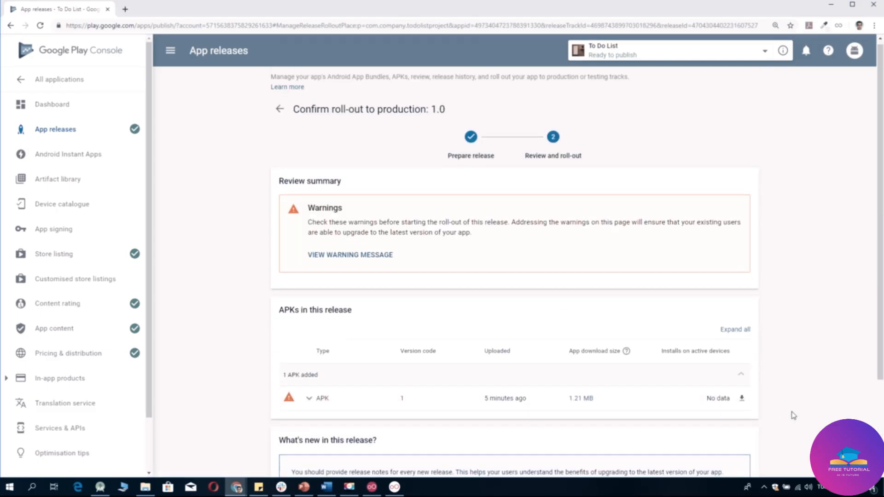
scroll(793, 415, "down", 3)
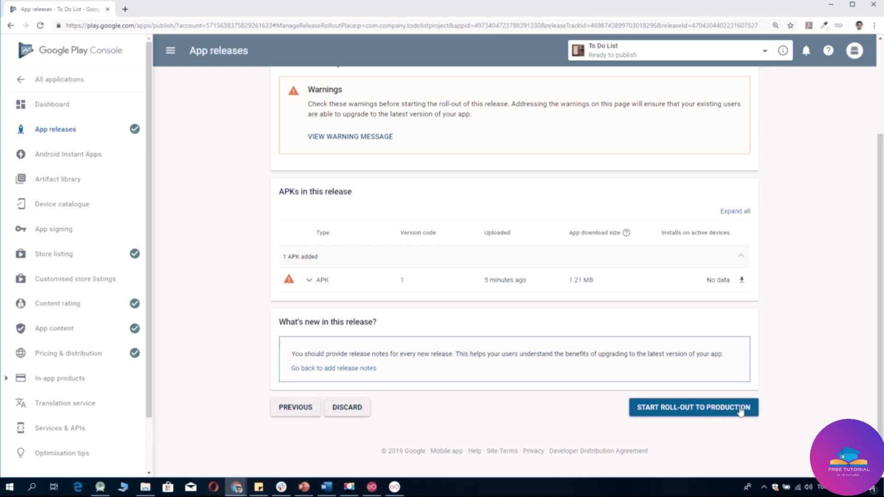